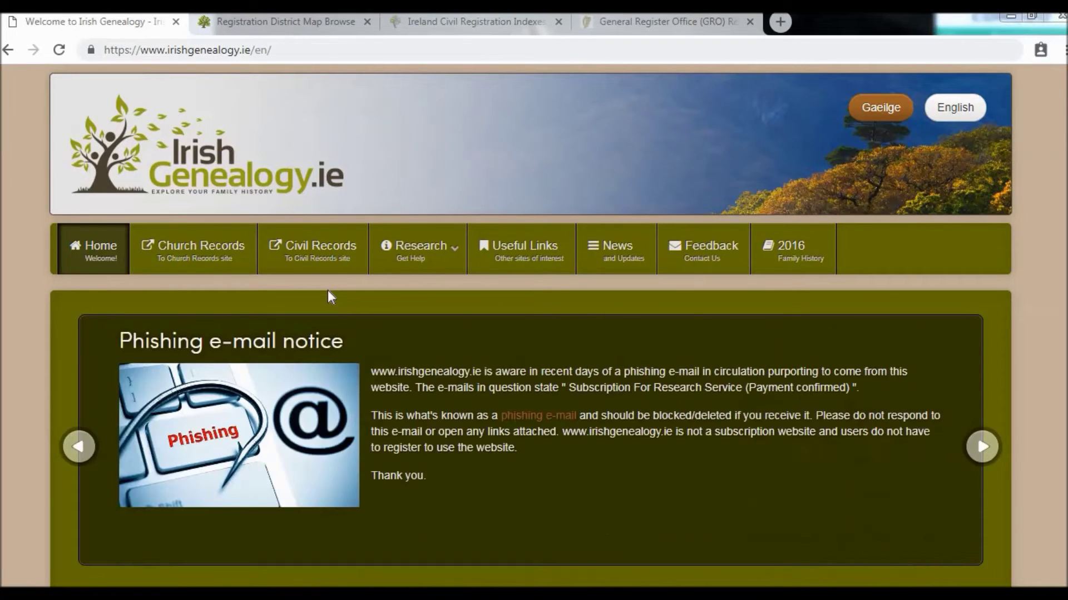
Step: Open the civil records search, fill in the person's first and last name, and run the search
left_click(327, 261)
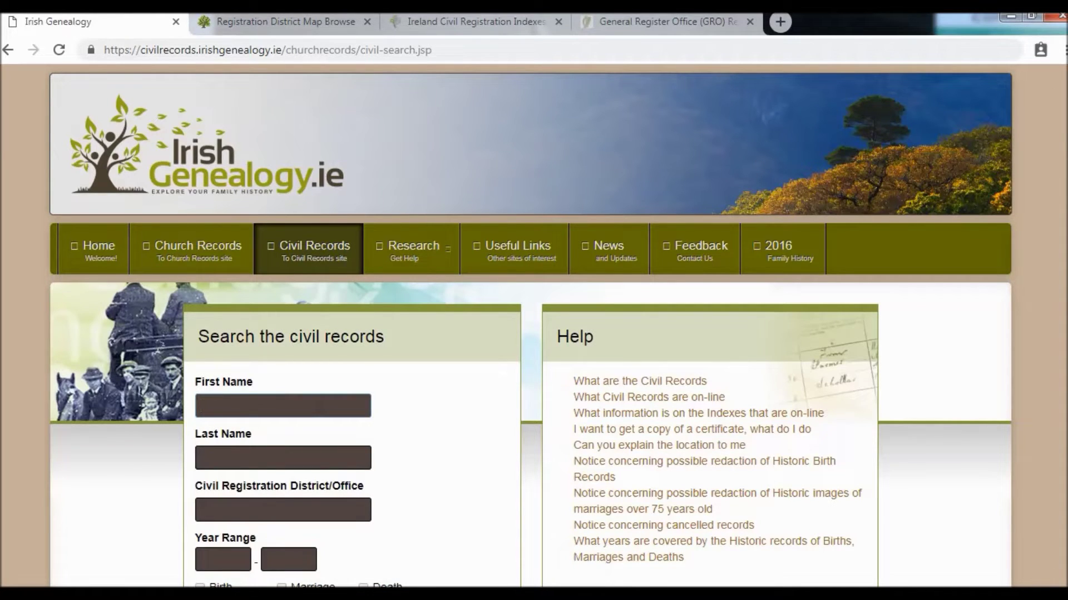
type("John")
key("Tab")
type("Smith")
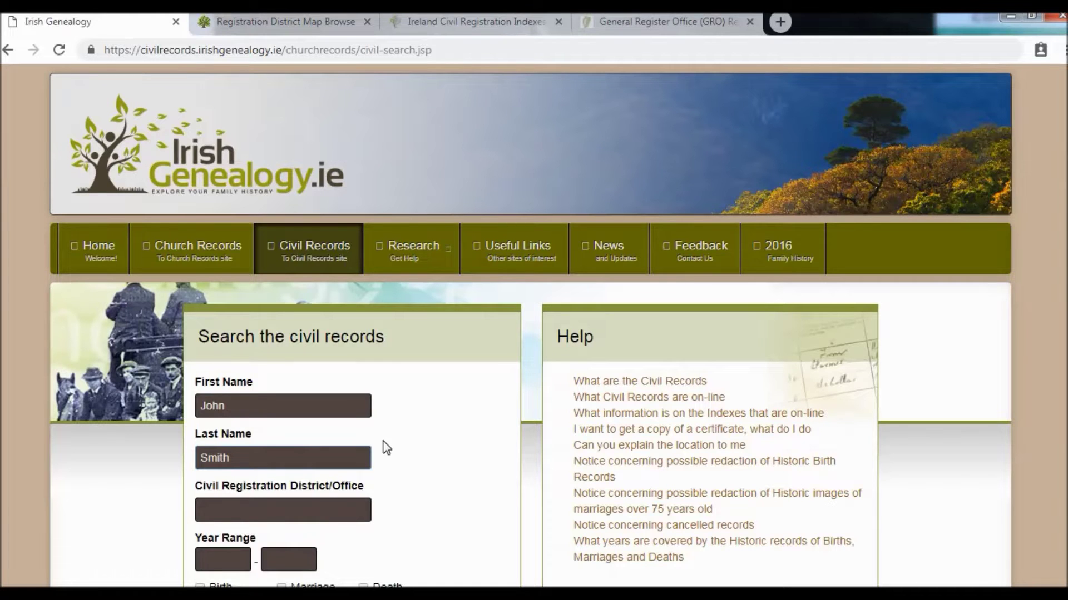
scroll(386, 448, "down", 3)
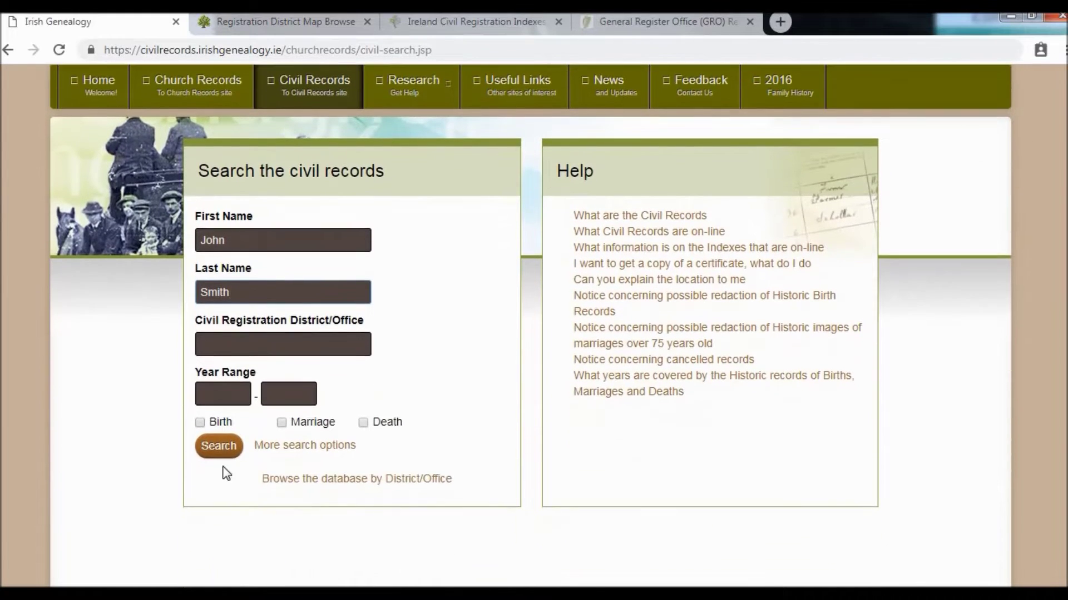
left_click(221, 452)
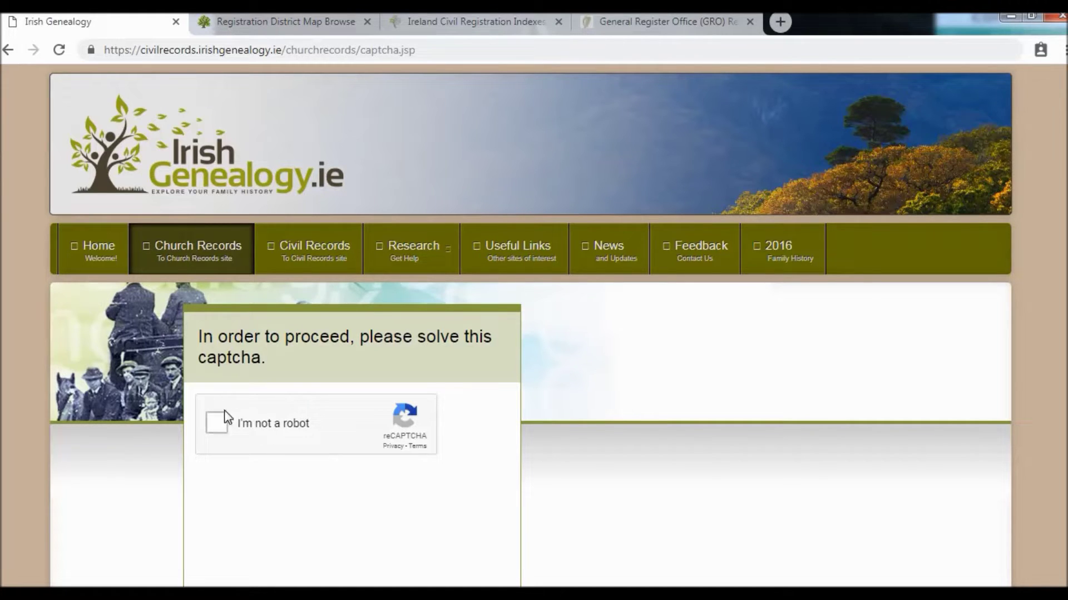
Step: Complete the captcha by marking the six squares with the motorcycle and skipping the stairs image
left_click(218, 426)
left_click(299, 355)
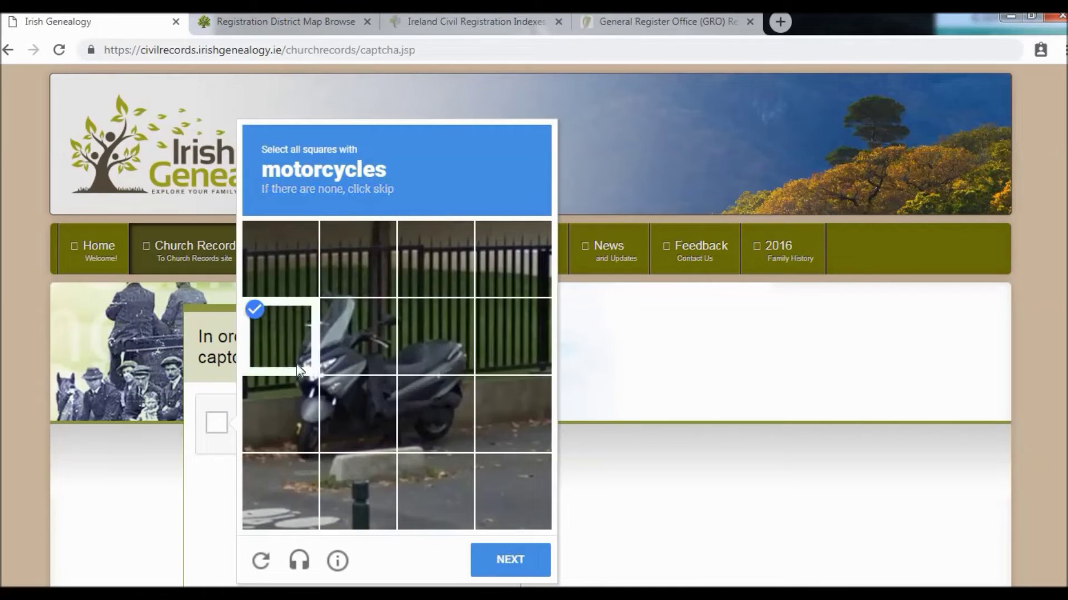
left_click(294, 391)
left_click(344, 393)
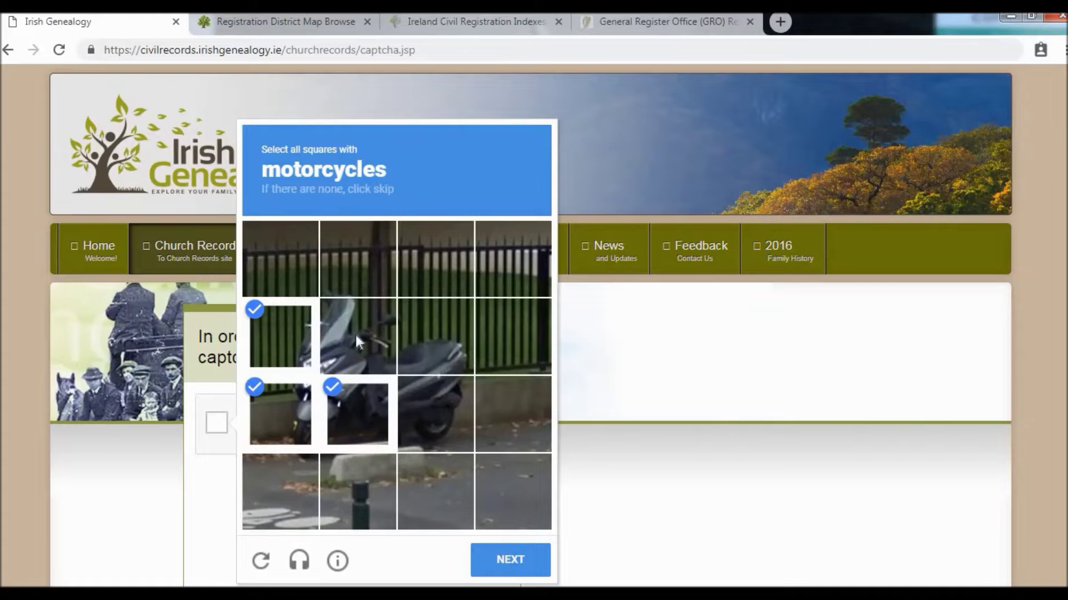
left_click(355, 334)
left_click(453, 346)
left_click(445, 404)
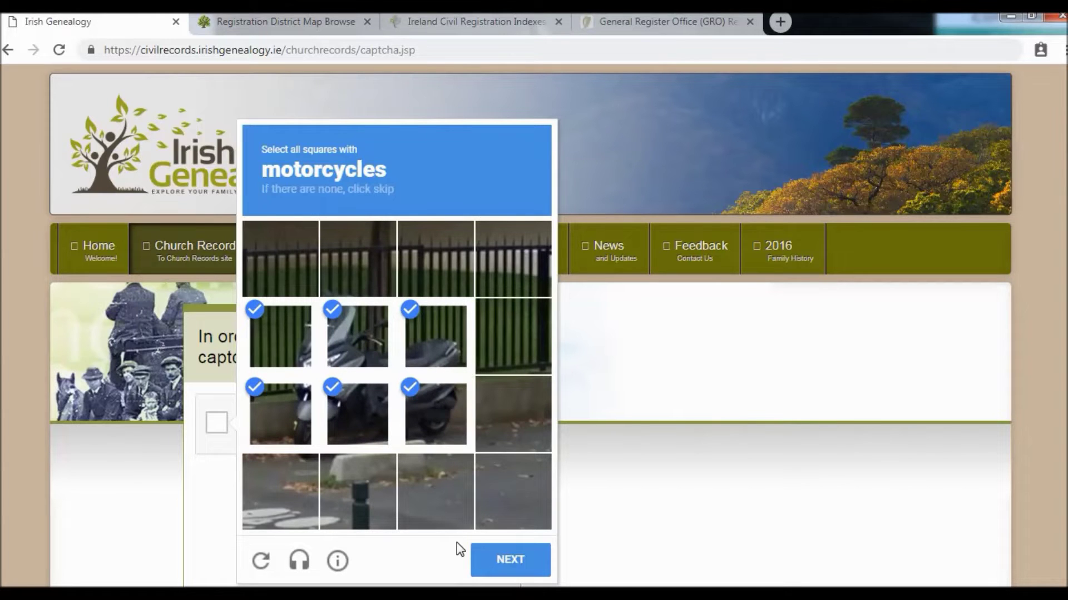
left_click(497, 561)
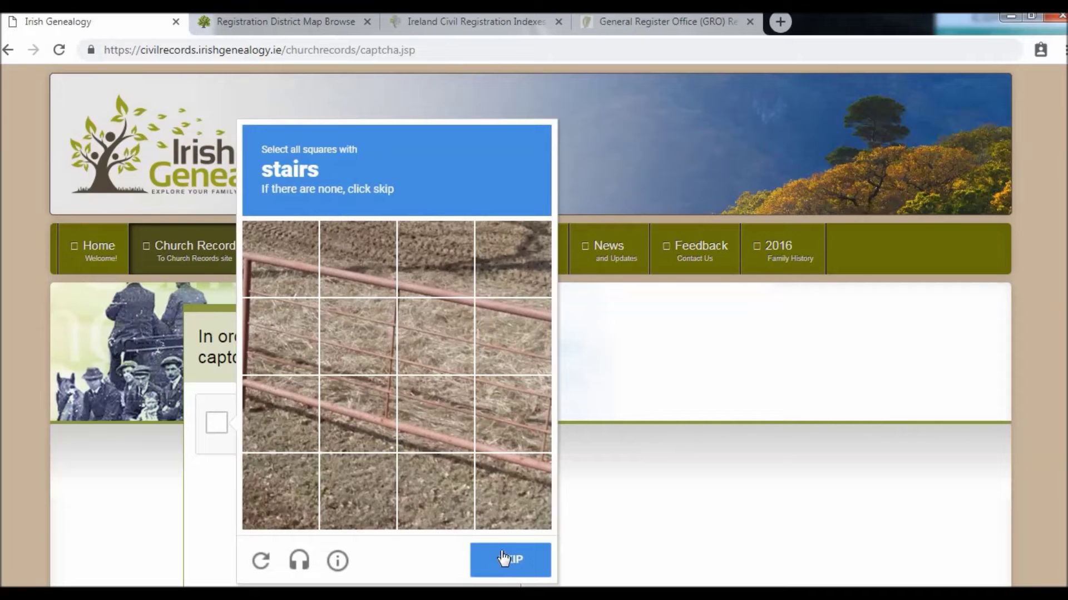
left_click(507, 561)
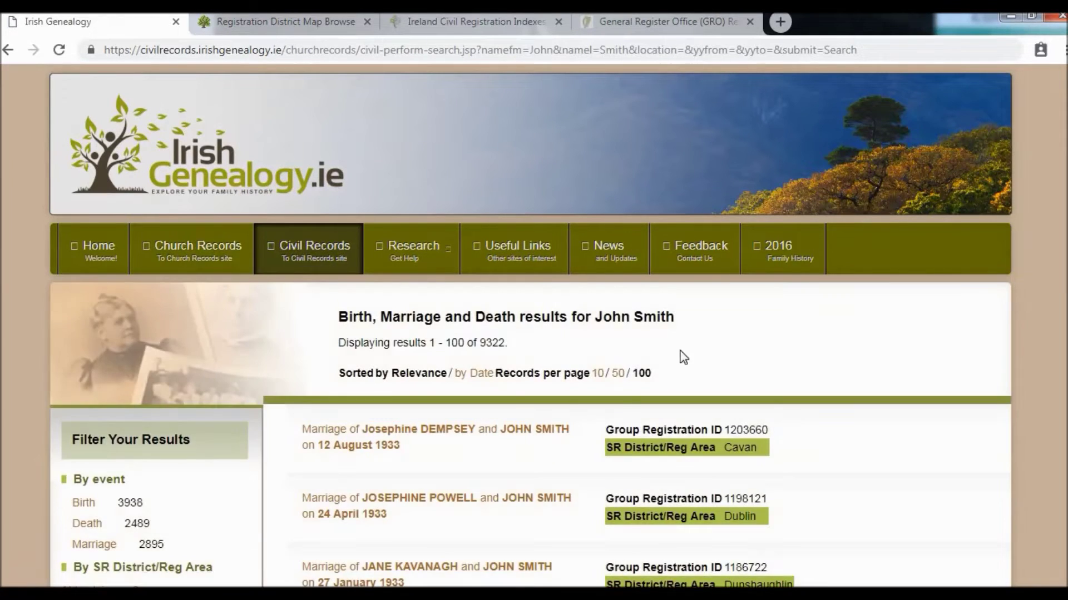
Step: Examine the result total, the marriage entries and the registration district filter list in the civil records results
scroll(680, 349, "down", 3)
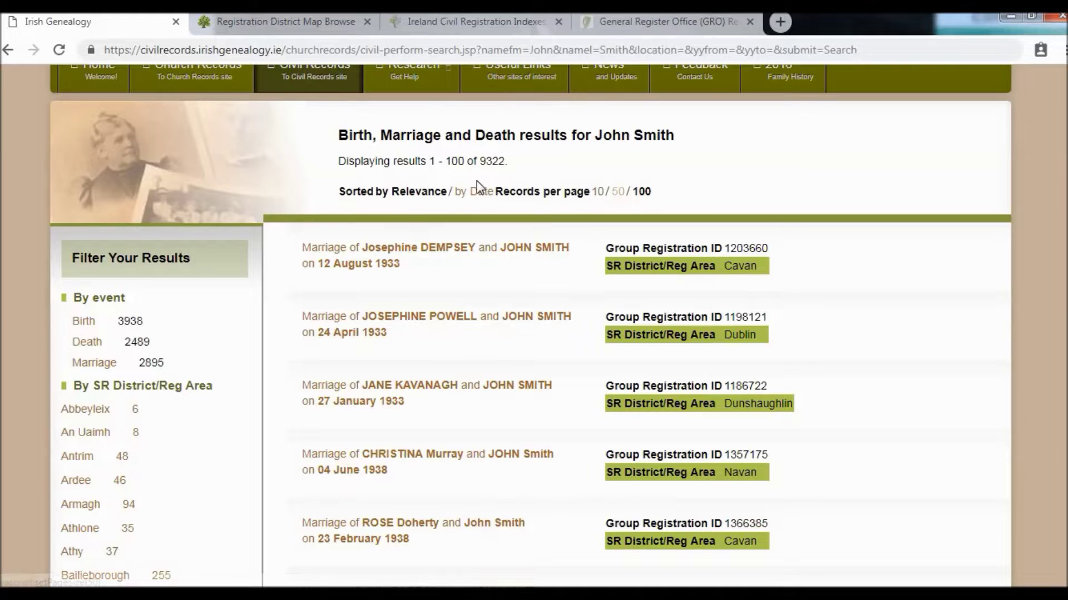
left_click_drag(479, 162, 509, 162)
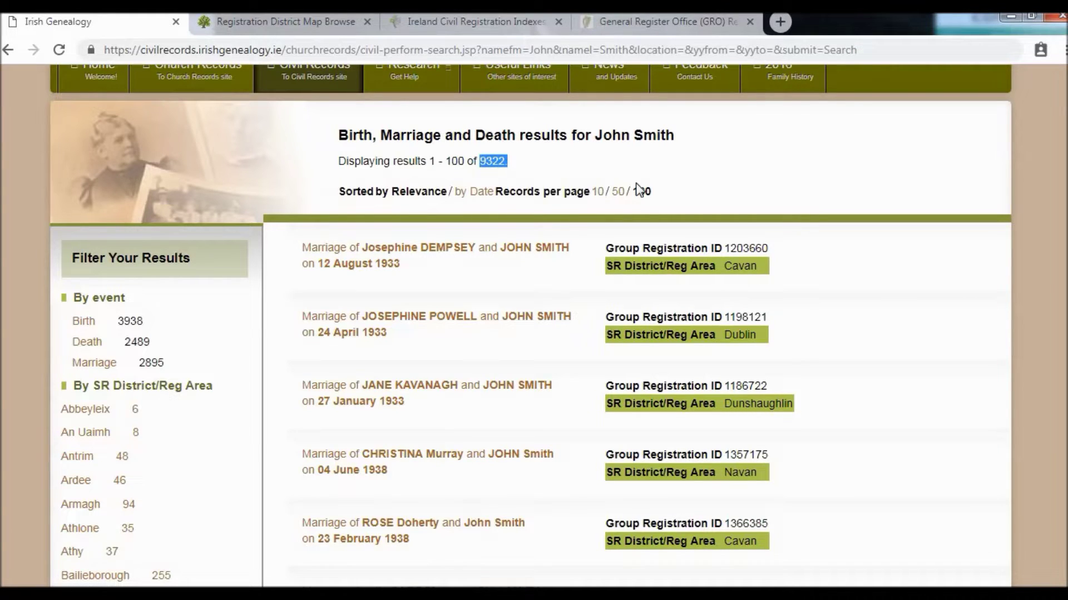
left_click(856, 263)
middle_click(857, 263)
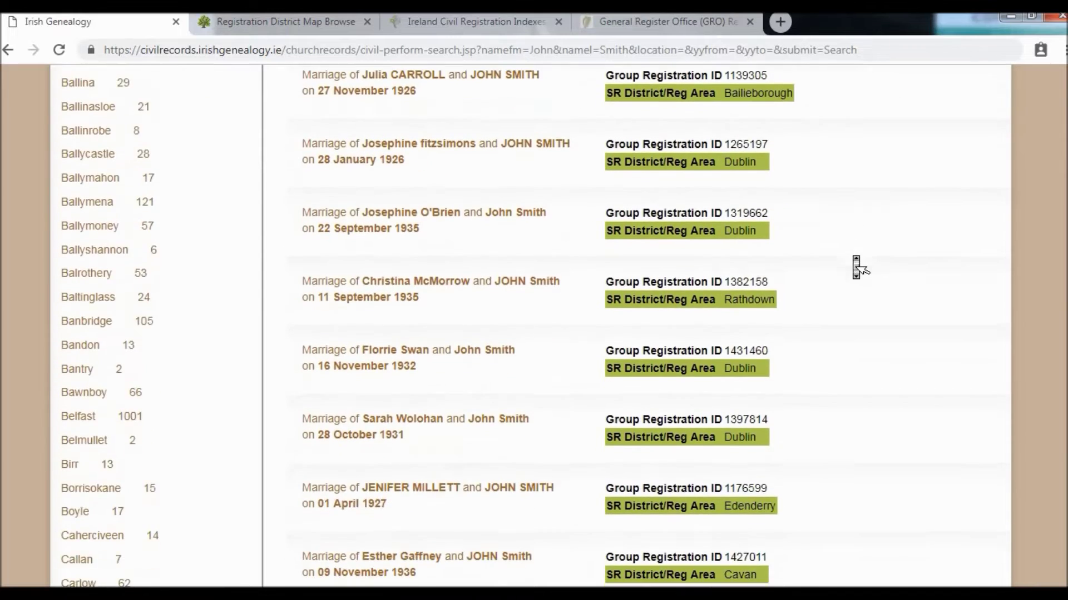
middle_click(855, 262)
middle_click(856, 263)
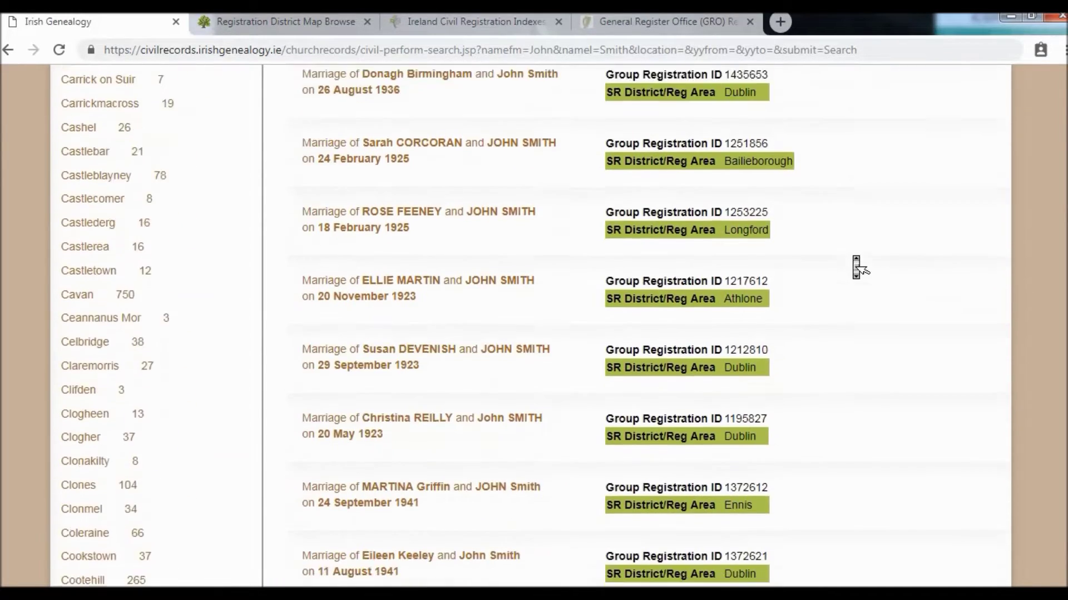
middle_click(856, 263)
scroll(857, 263, "down", 4)
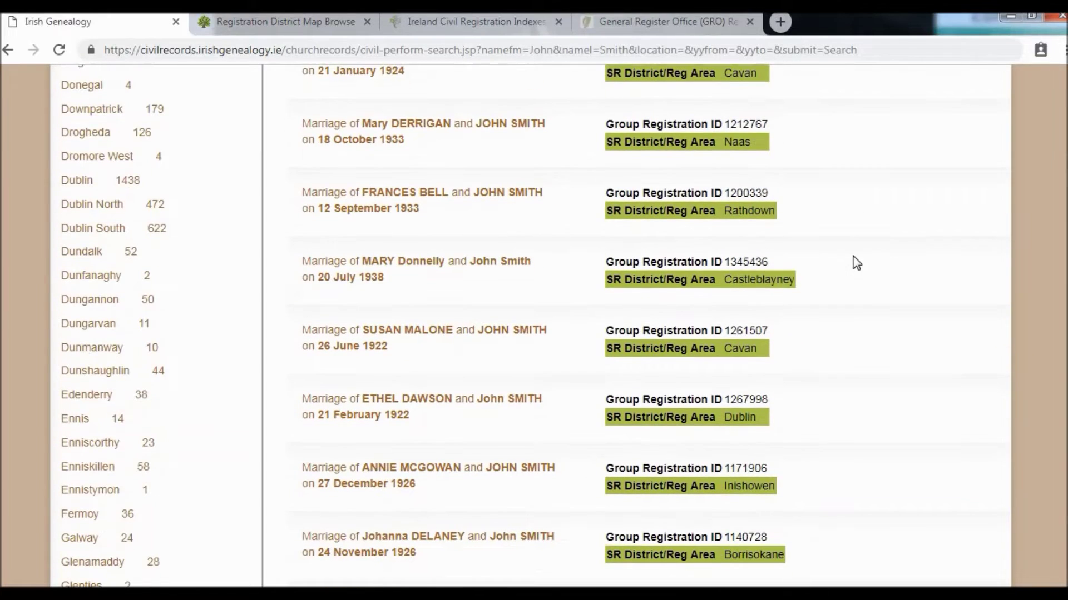
scroll(856, 263, "down", 6)
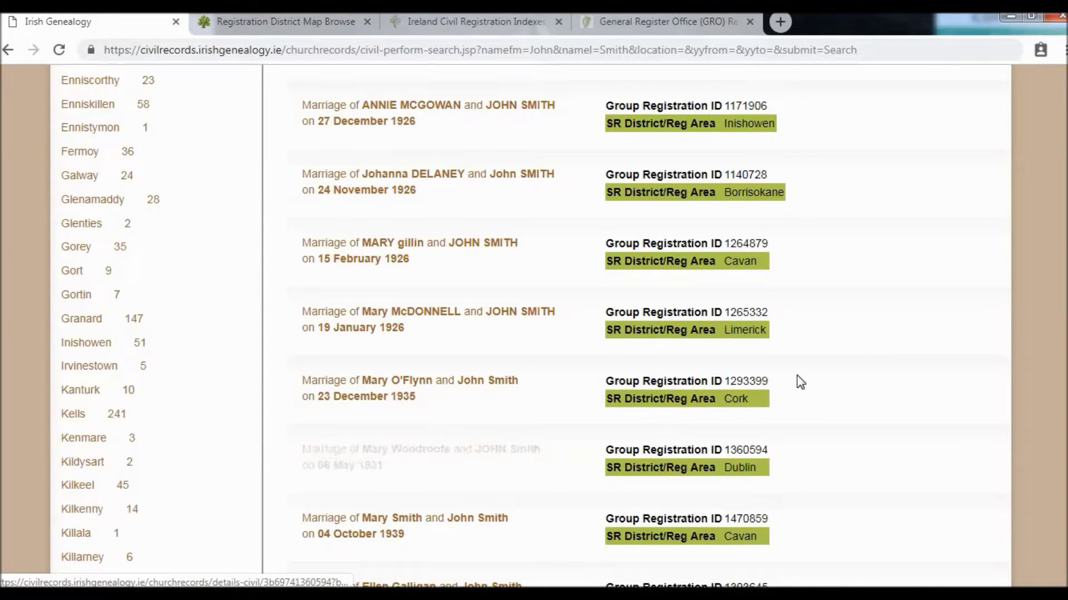
middle_click(860, 384)
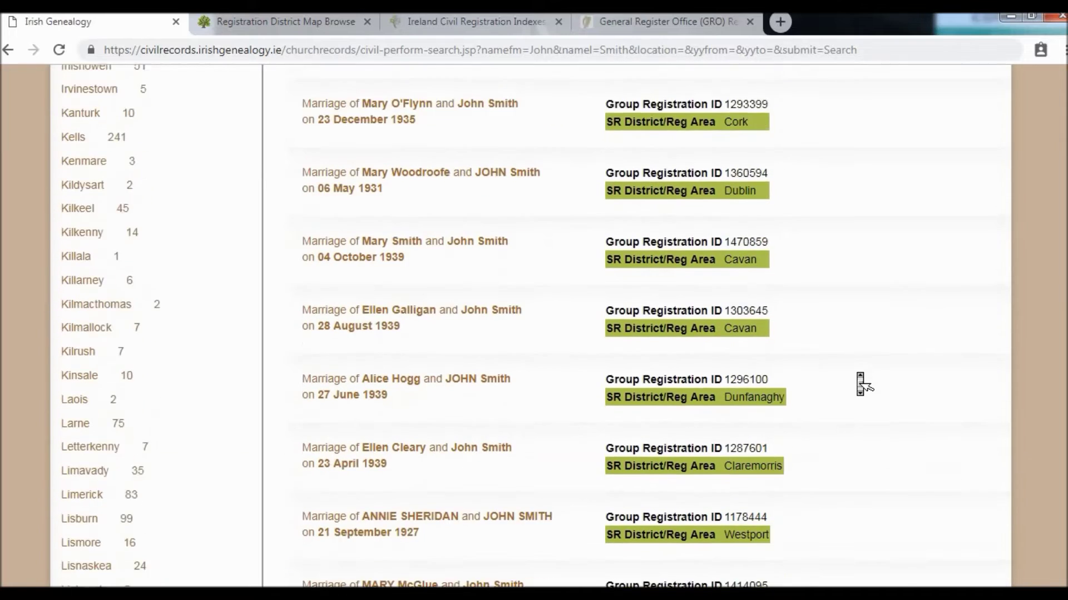
middle_click(860, 382)
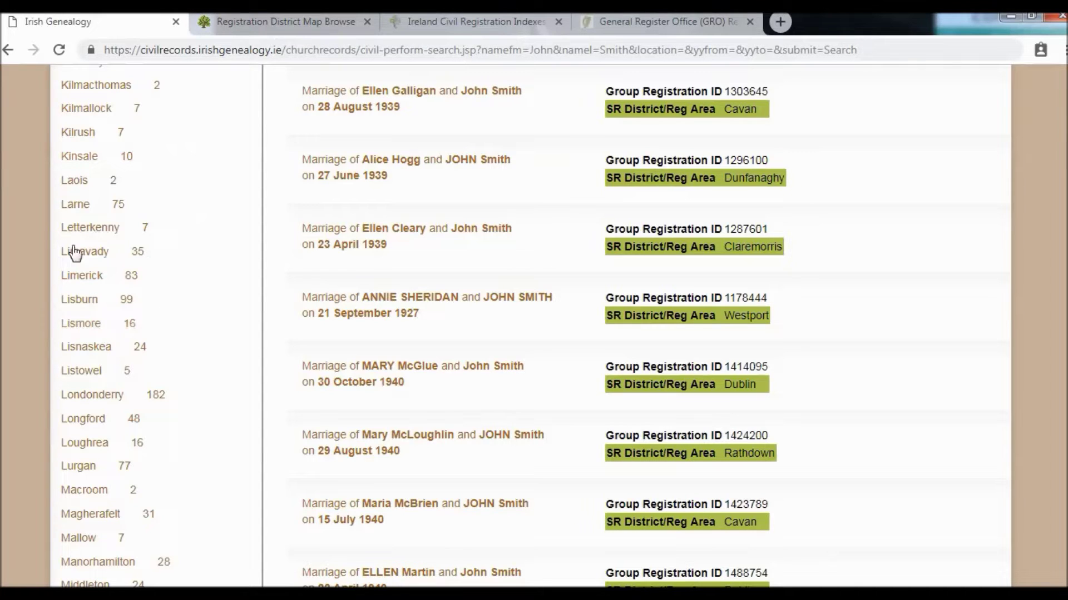
Step: Switch to the Registration District Map Browse page and list the registration districts for County Limerick
left_click(264, 26)
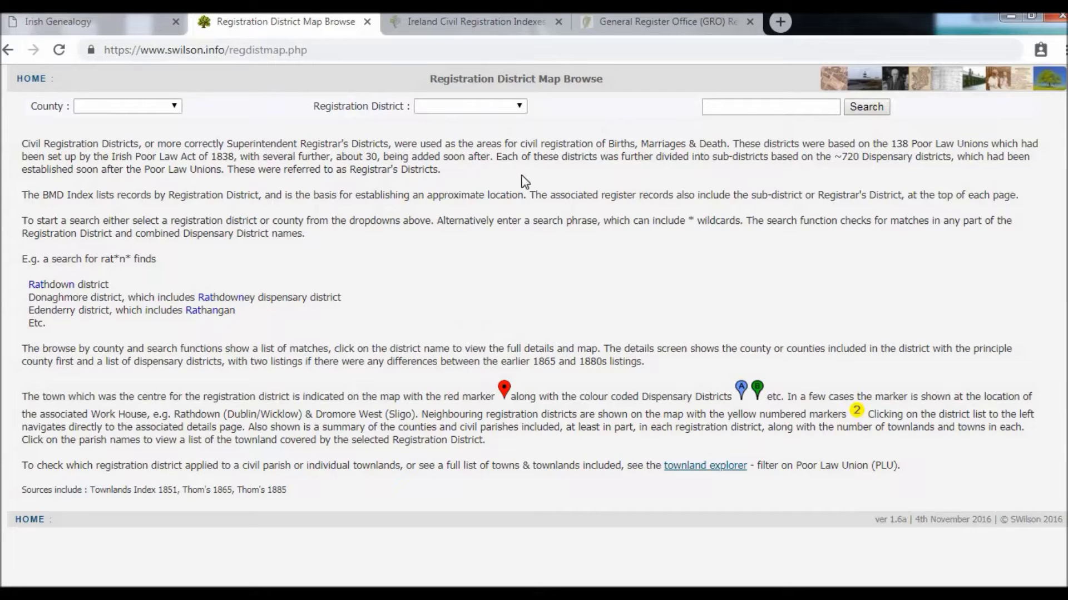
left_click(172, 108)
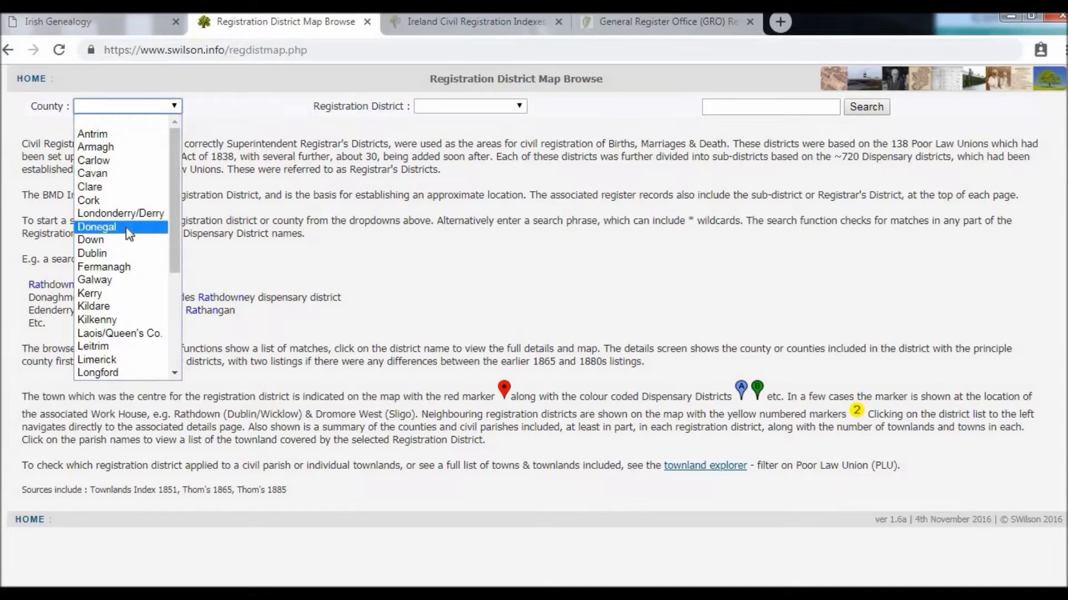
left_click(117, 361)
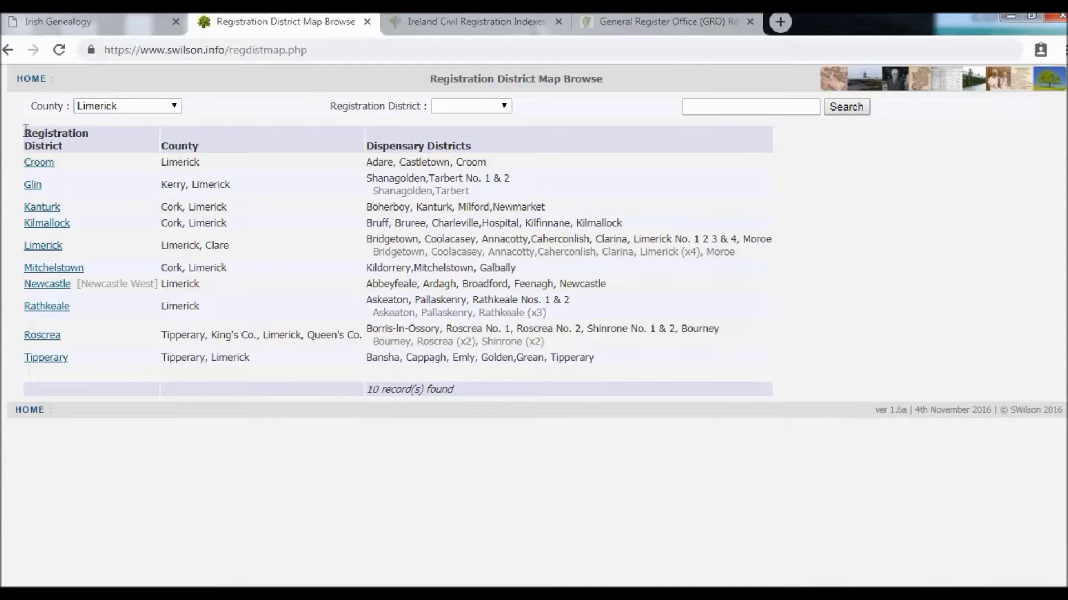
left_click_drag(24, 131, 70, 153)
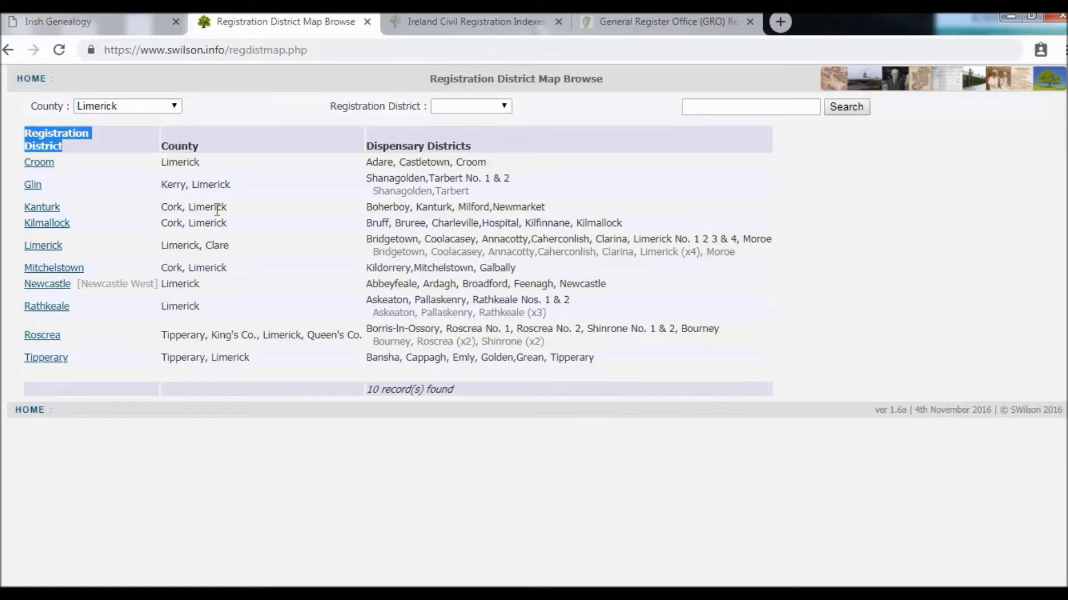
Step: Open the Kanturk registration district and examine its location and adjacent districts on the map
left_click(40, 210)
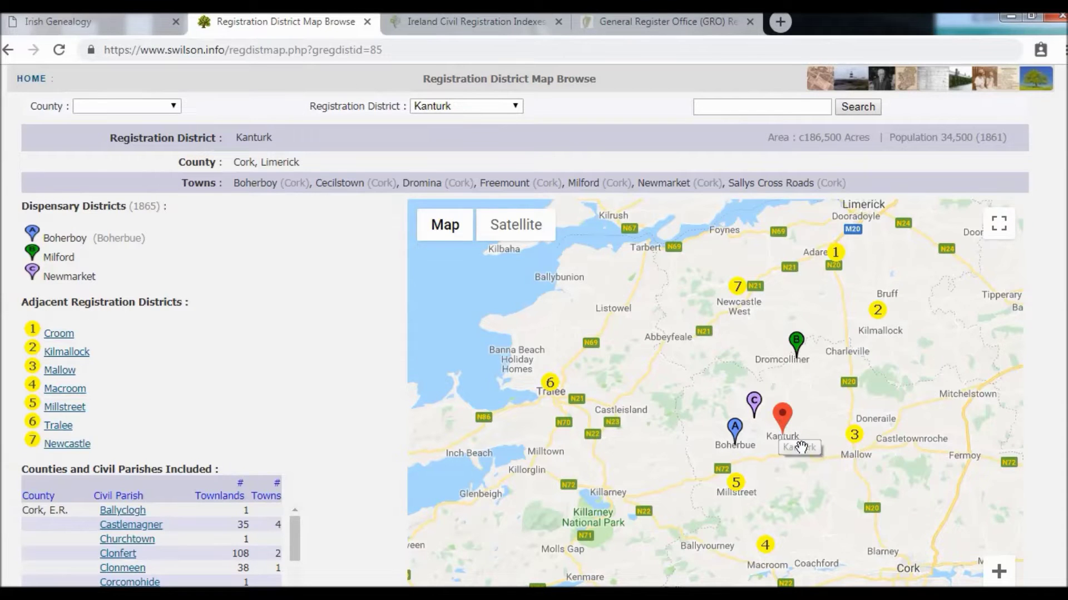
mouse_move(790, 470)
left_mouse_down()
mouse_move(756, 441)
mouse_move(674, 428)
mouse_move(601, 324)
mouse_move(596, 417)
left_mouse_up()
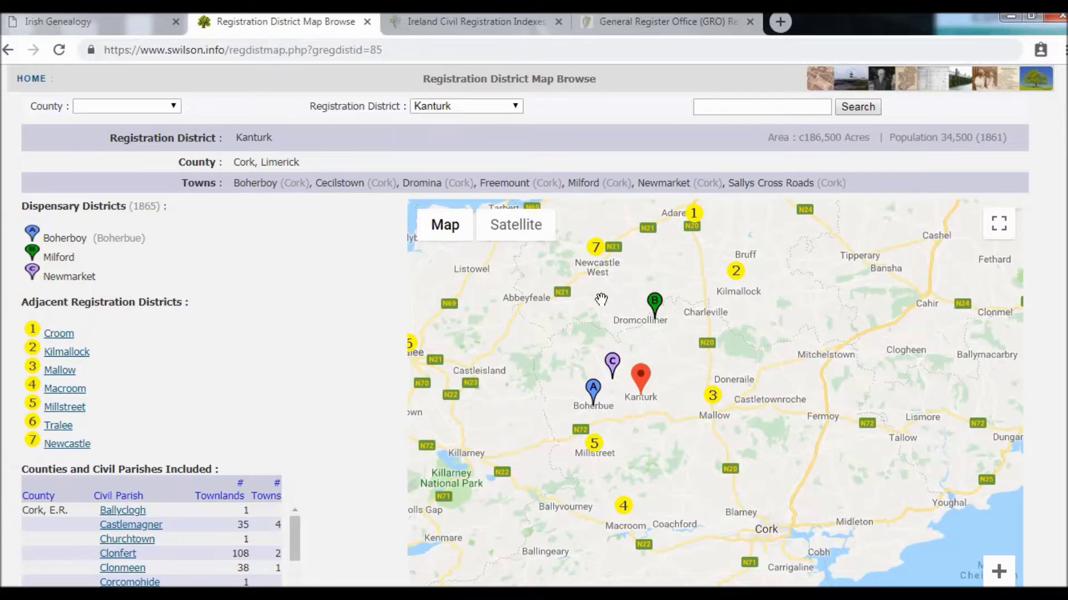
mouse_move(675, 427)
left_mouse_down()
mouse_move(704, 444)
mouse_move(719, 436)
left_mouse_up()
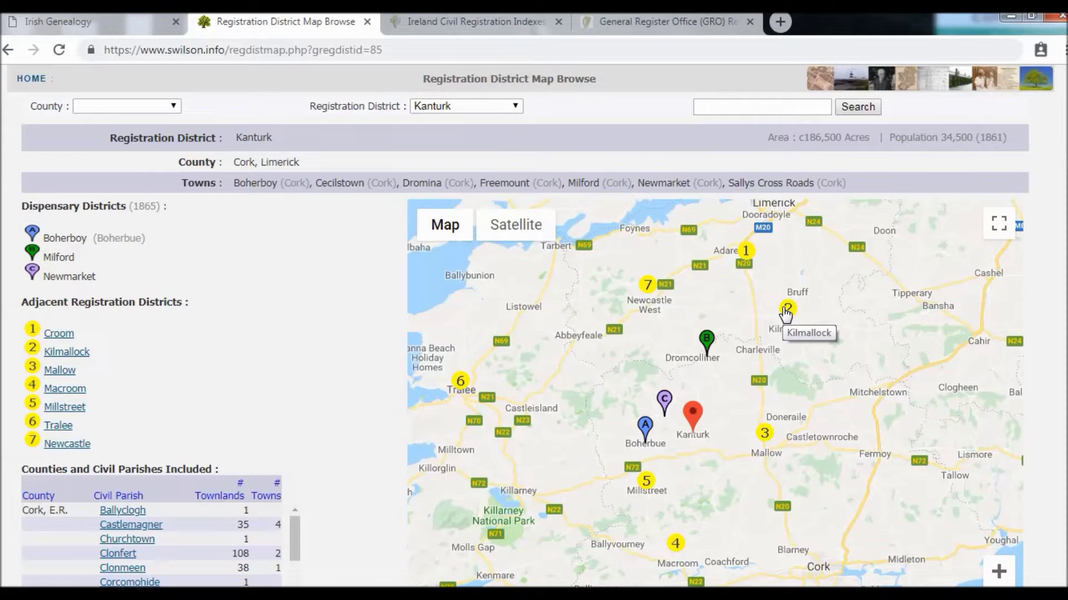
Step: Return to the Irish Genealogy results and rerun the search for births only in the Limerick registration district
left_click(106, 26)
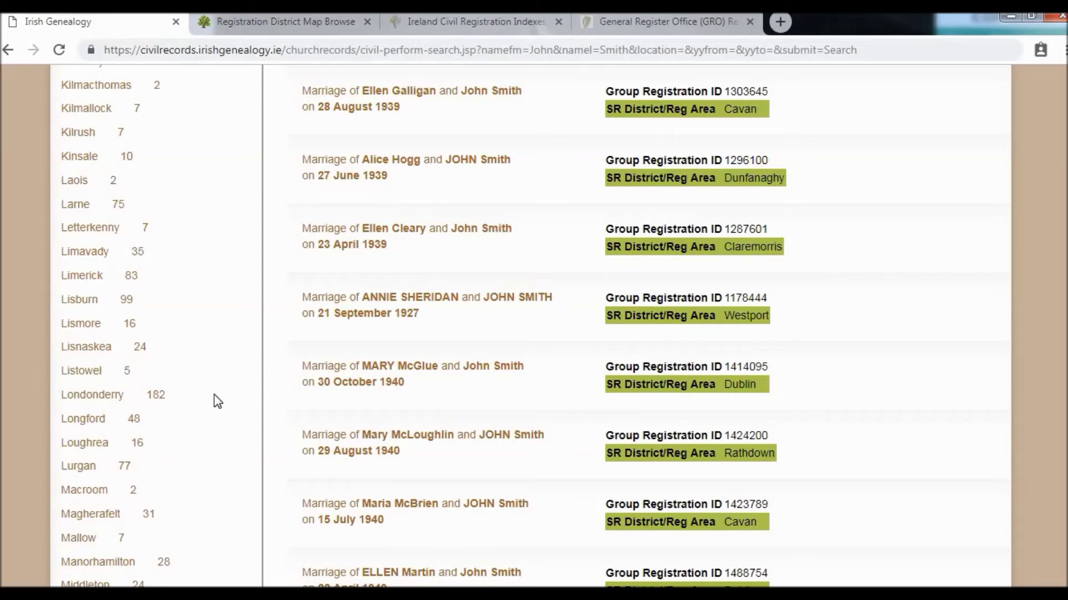
scroll(217, 401, "down", 4)
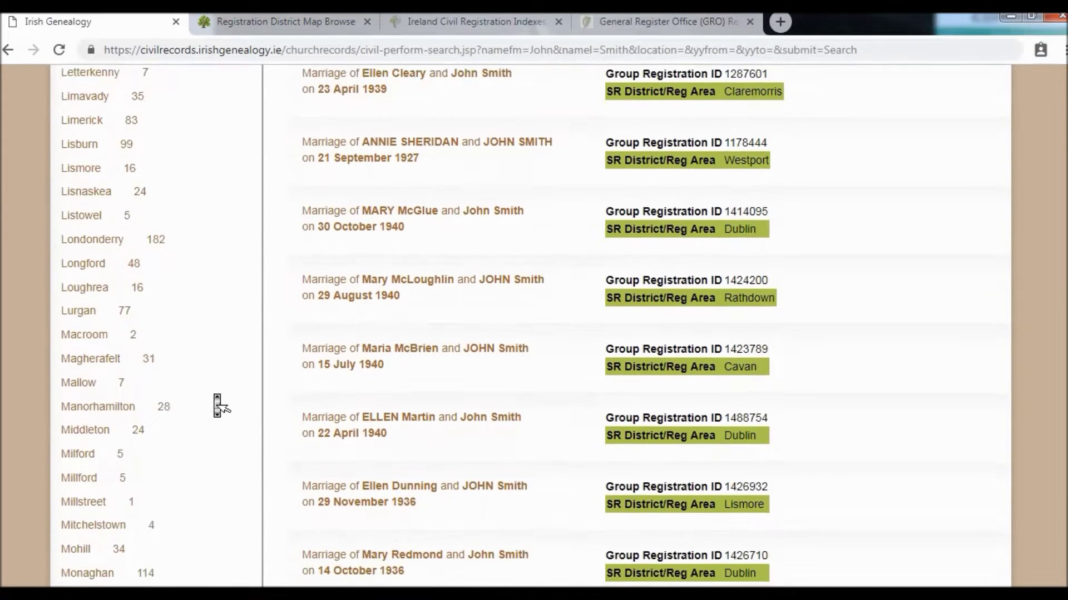
scroll(217, 401, "down", 4)
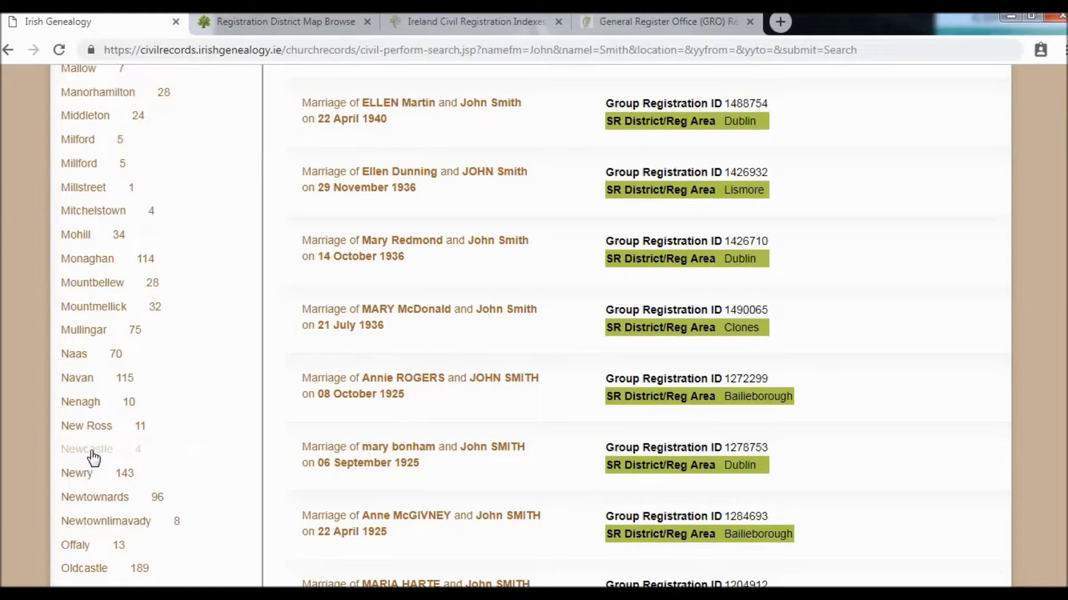
middle_click(226, 428)
left_click(115, 331)
left_click(101, 315)
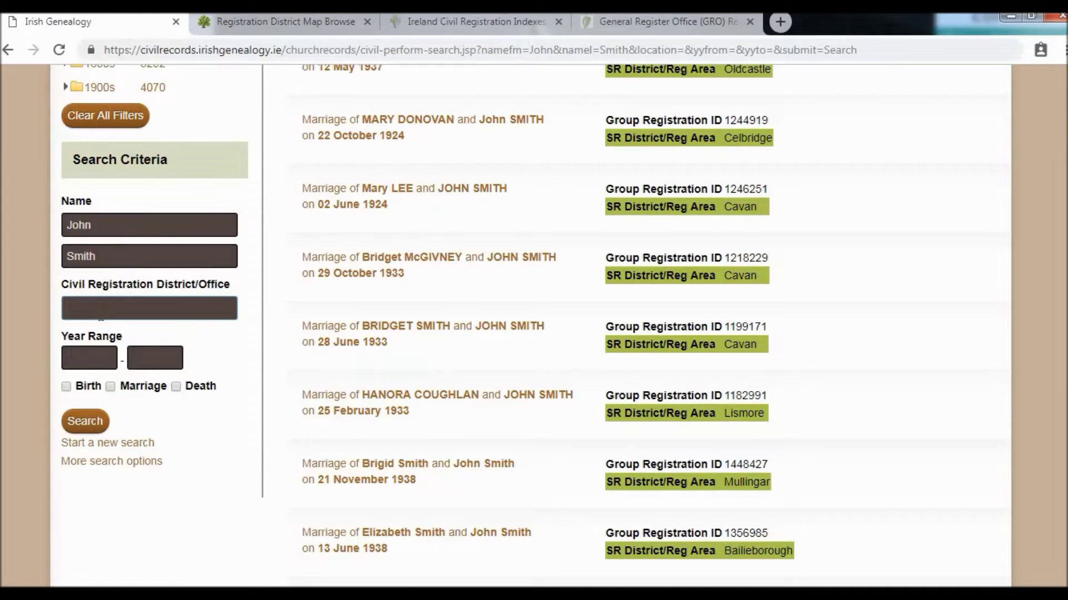
type("Limerick")
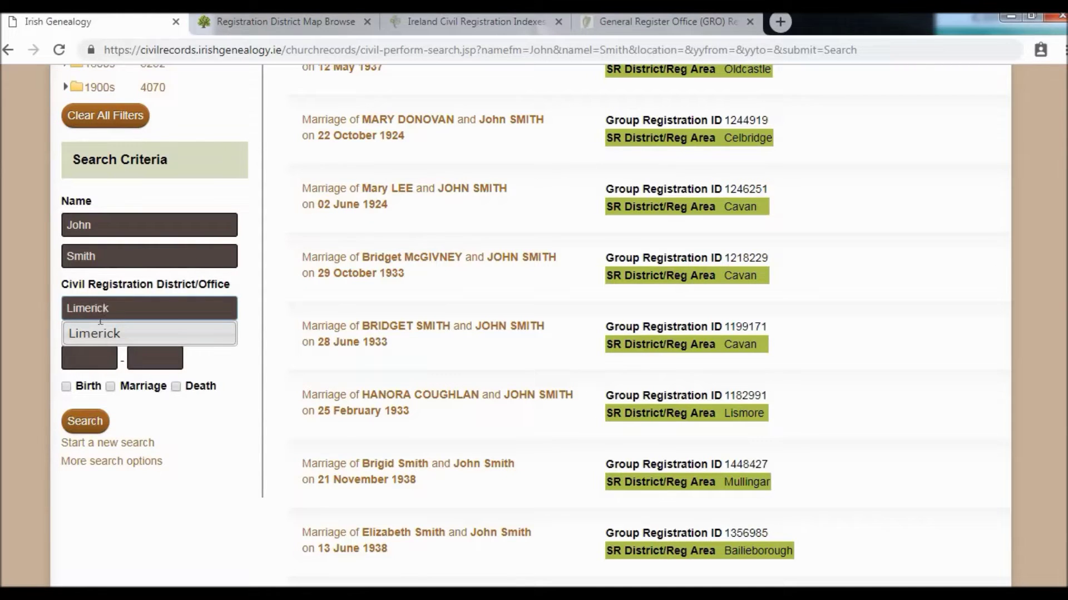
left_click(98, 333)
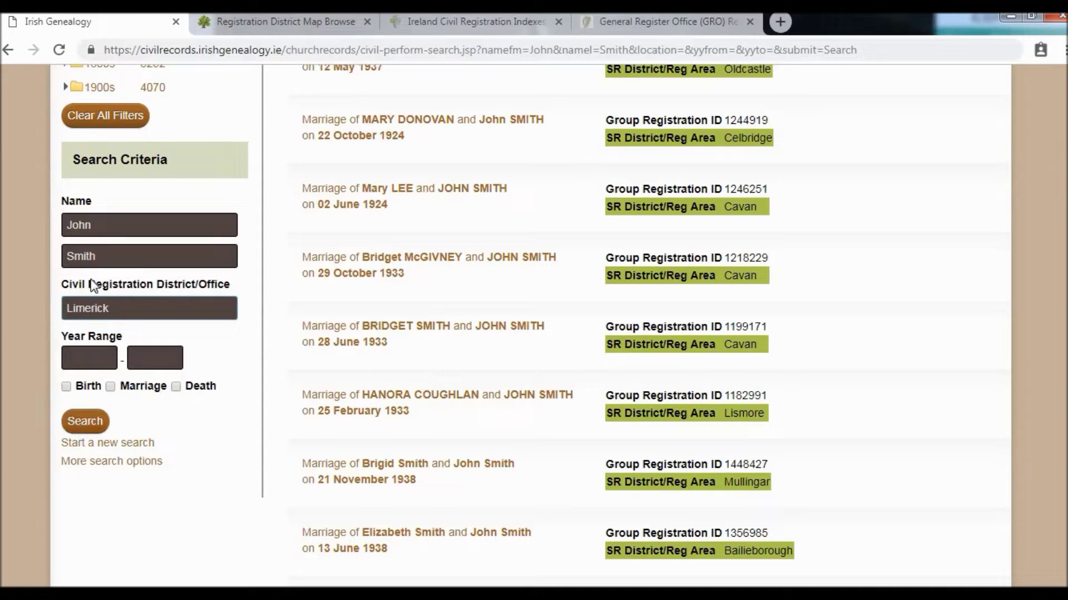
left_click(66, 388)
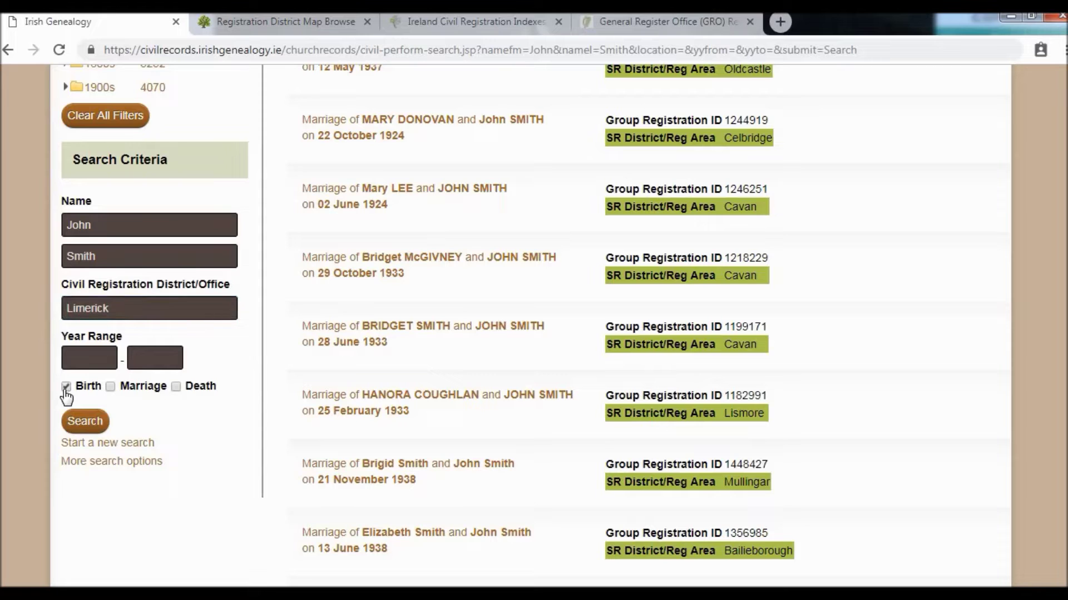
left_click(84, 425)
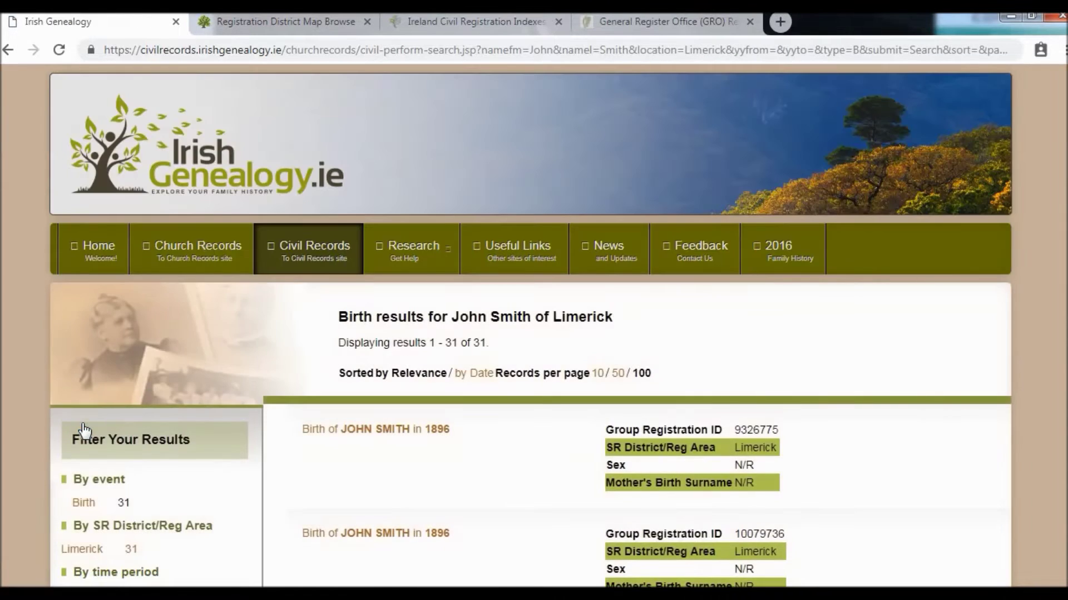
Step: Set the year range of the Limerick birth search to 1900–1905 and rerun it
scroll(763, 365, "down", 3)
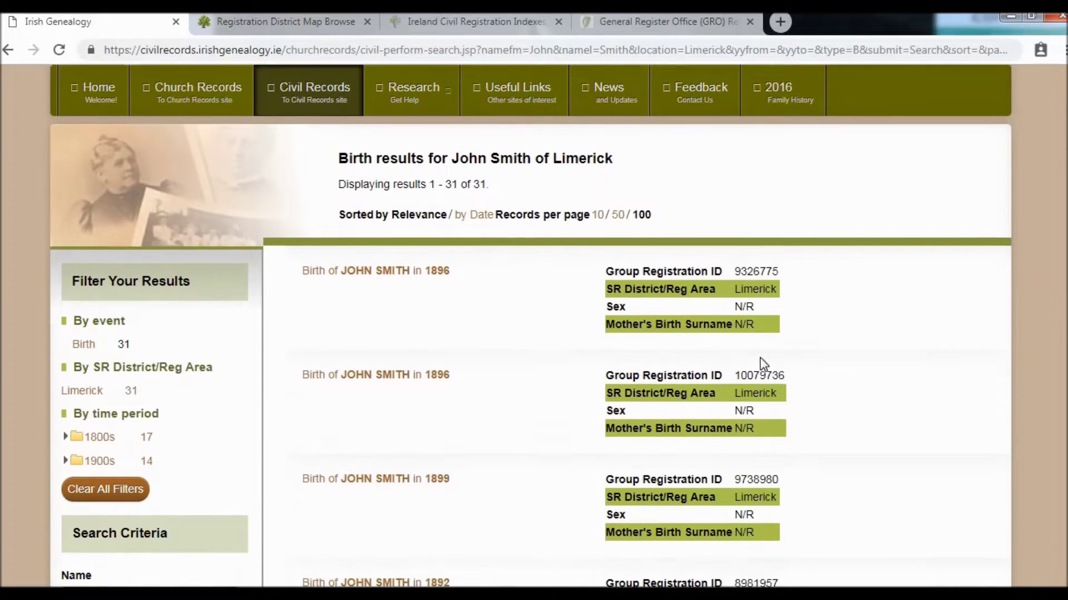
scroll(877, 394, "down", 3)
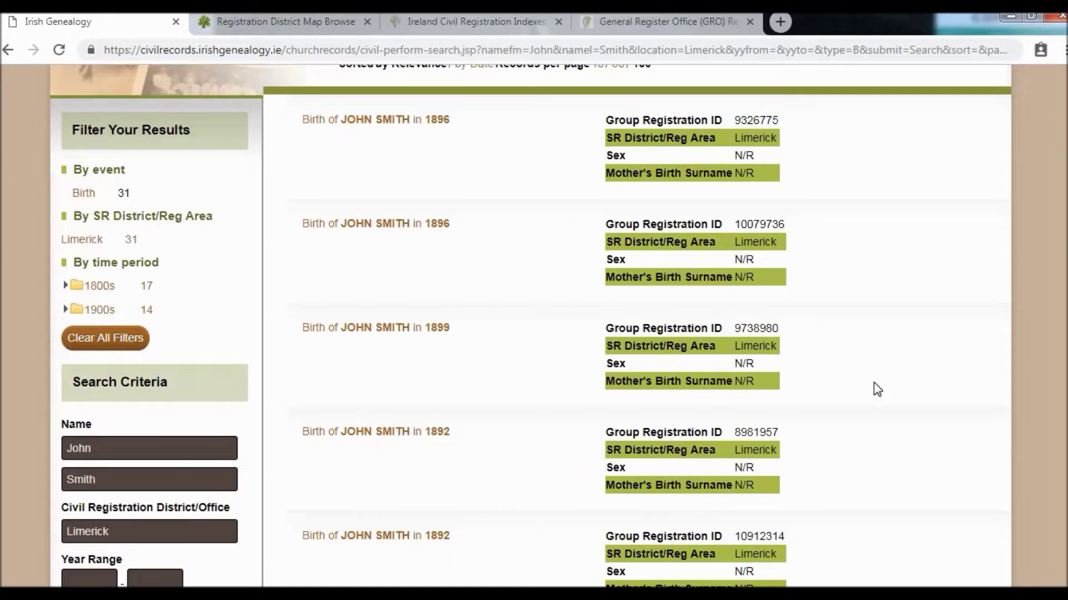
scroll(903, 392, "down", 4)
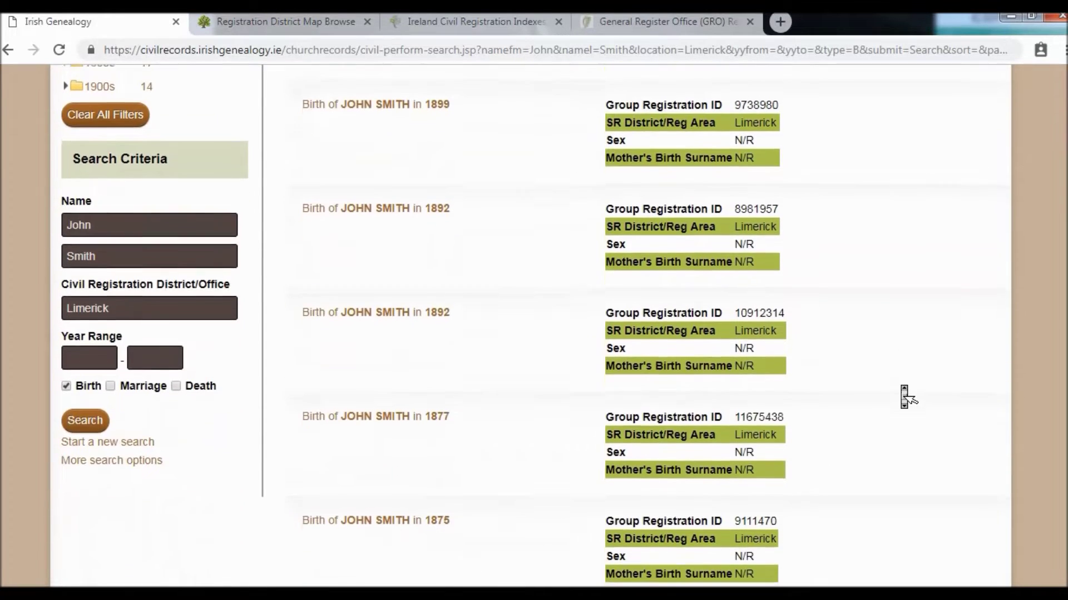
scroll(904, 395, "down", 1)
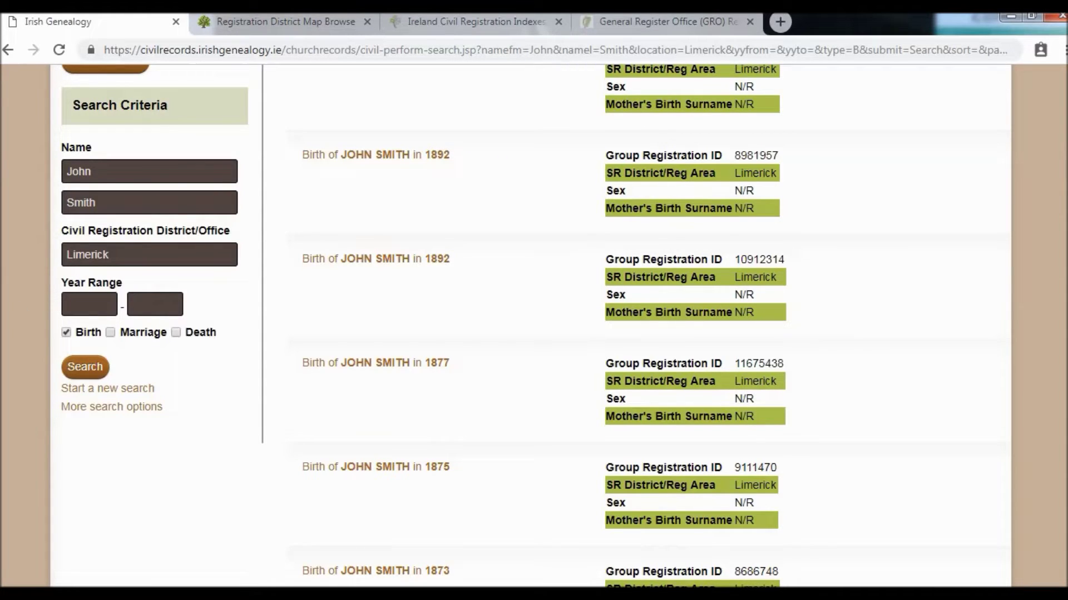
left_click(69, 304)
key("Tab")
left_click(155, 305)
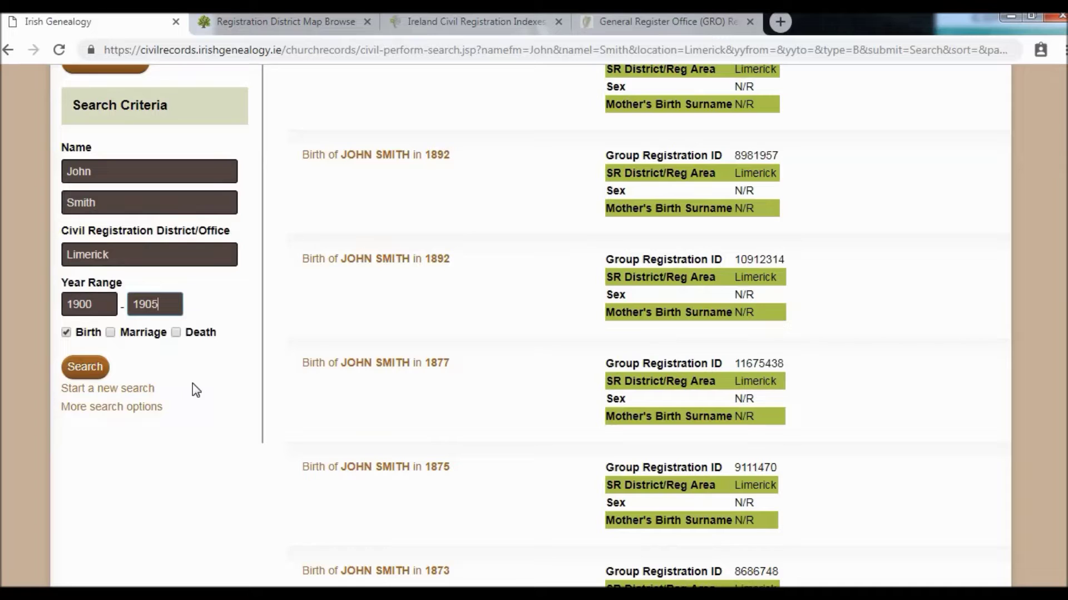
left_click(89, 372)
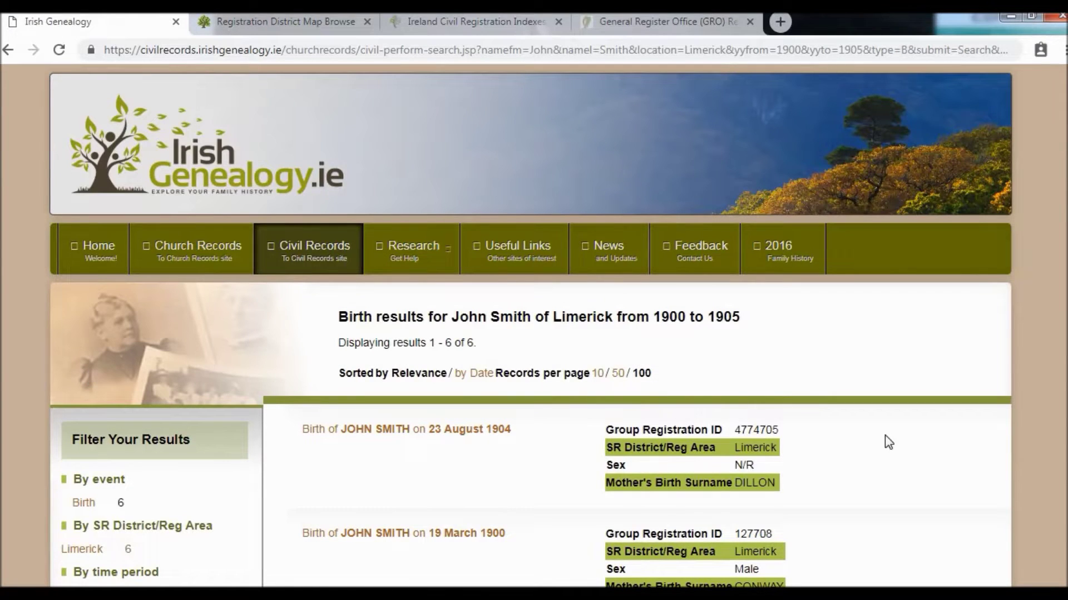
Step: Look through the narrowed birth results and open the details of the first listed record
scroll(901, 433, "down", 3)
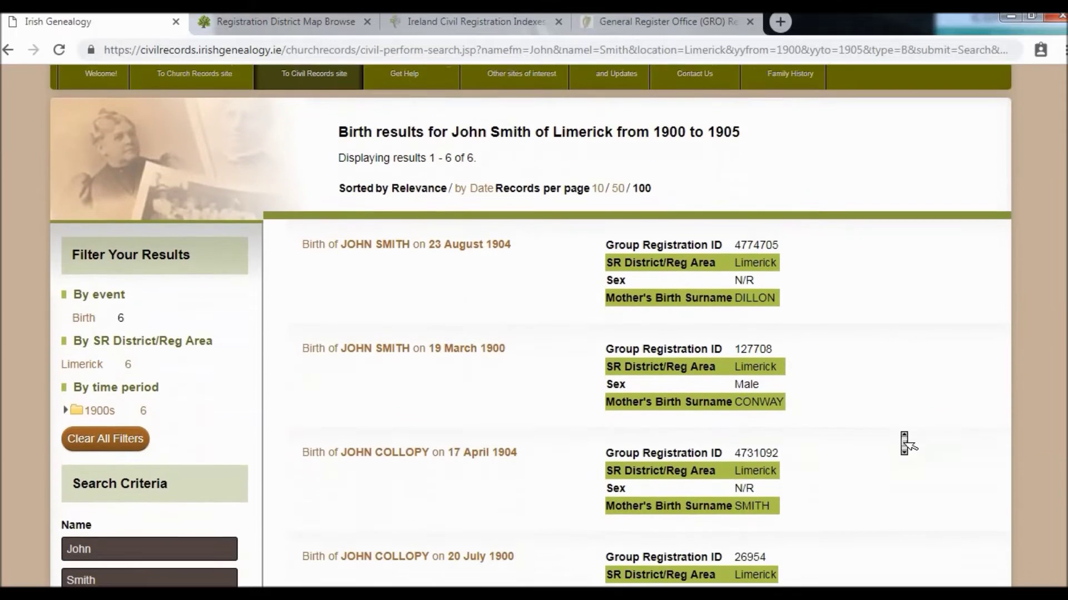
scroll(904, 443, "down", 2)
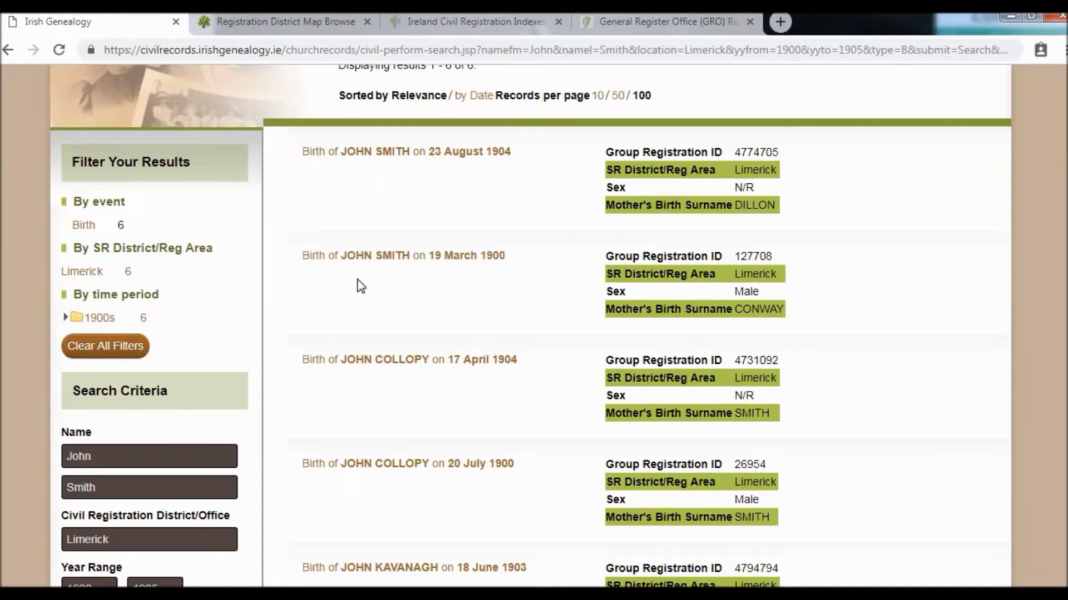
scroll(901, 372, "down", 2)
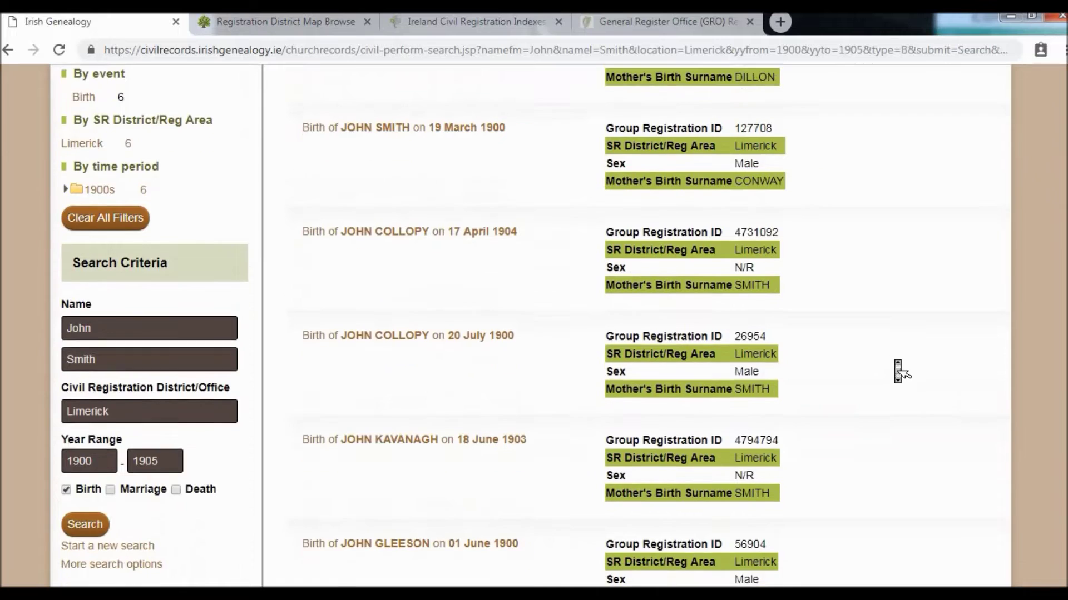
scroll(900, 372, "down", 4)
scroll(899, 370, "up", 6)
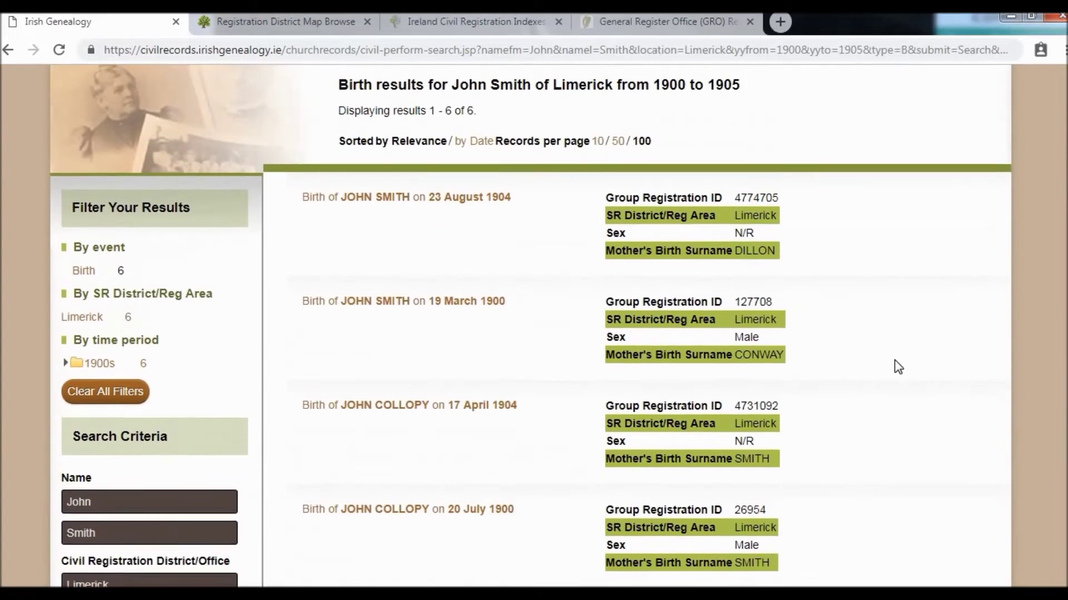
scroll(896, 364, "up", 1)
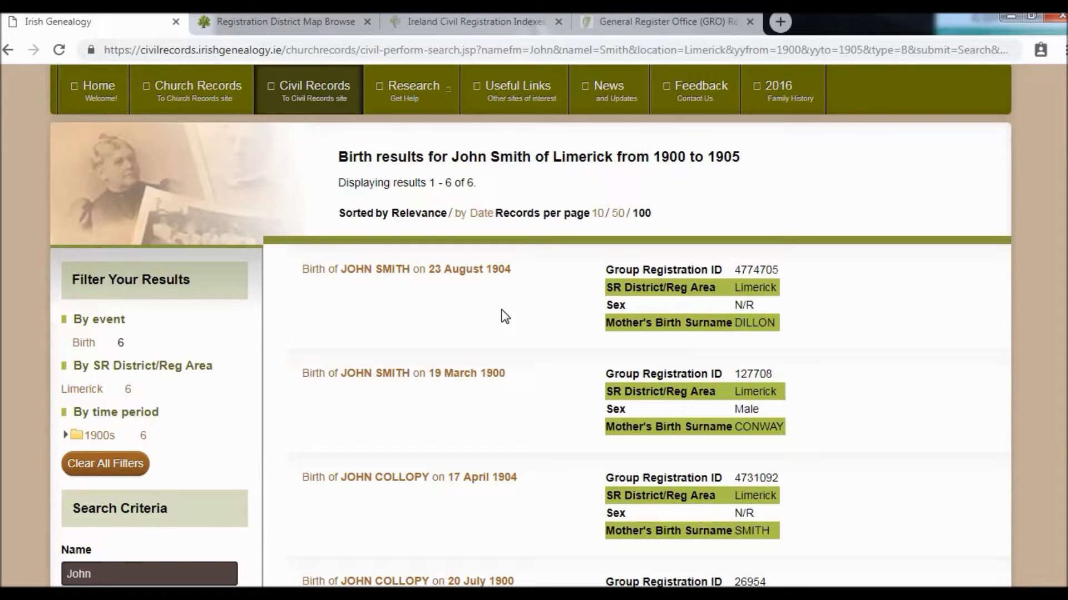
left_click(453, 276)
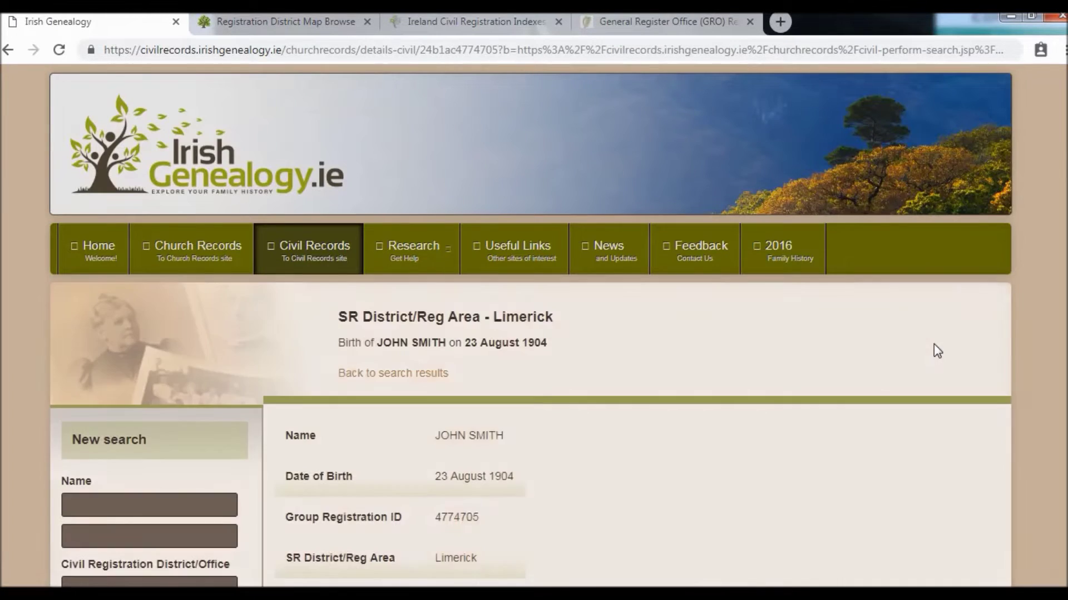
scroll(933, 345, "down", 2)
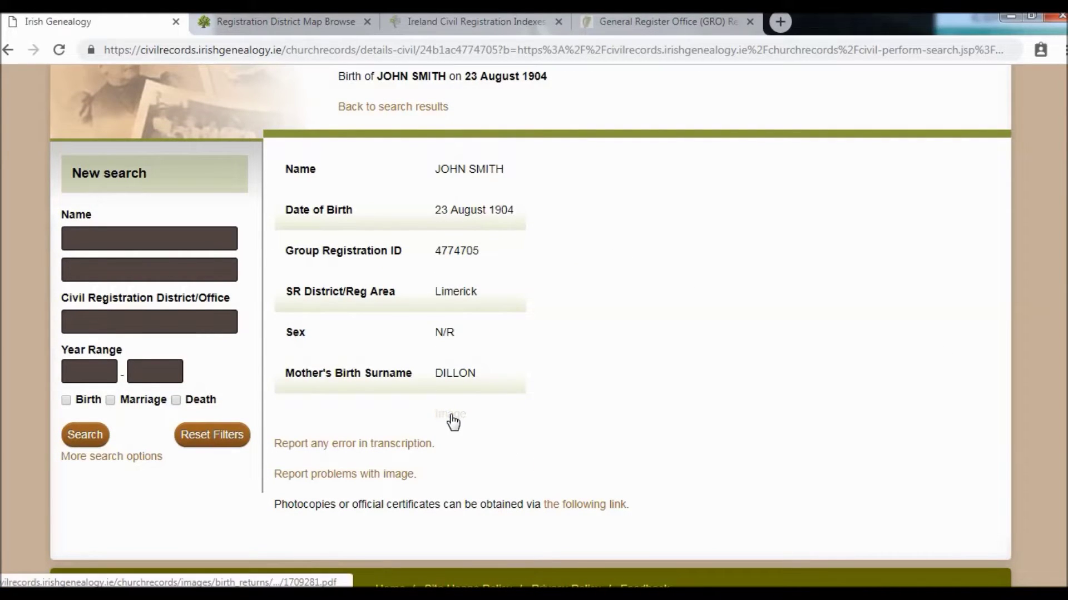
Step: Open the record's register image and examine entry 103 for the parents, address and occupation
left_click(451, 416)
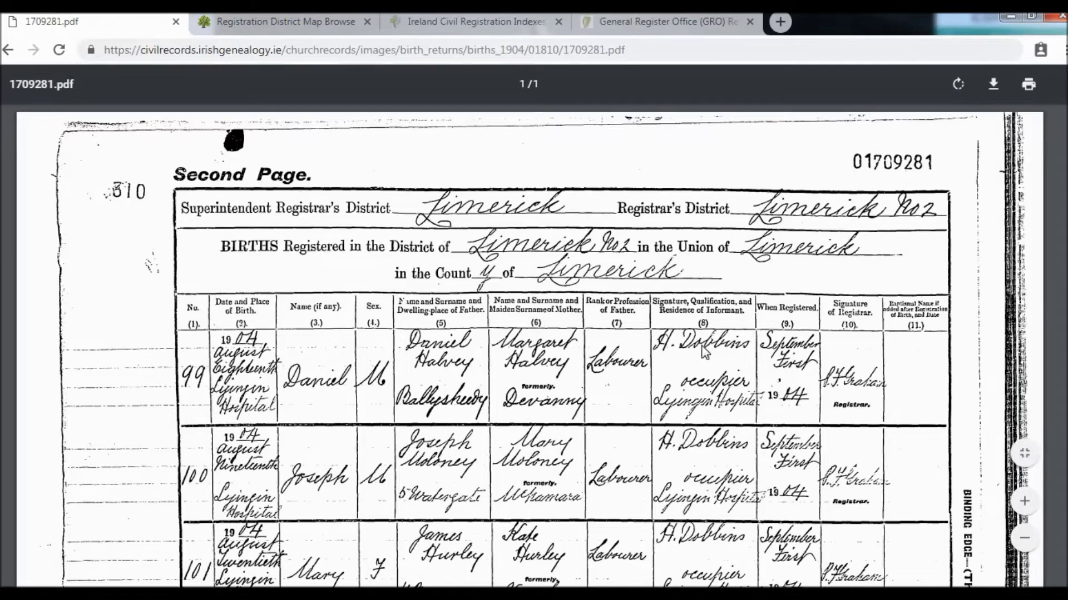
scroll(706, 357, "down", 4)
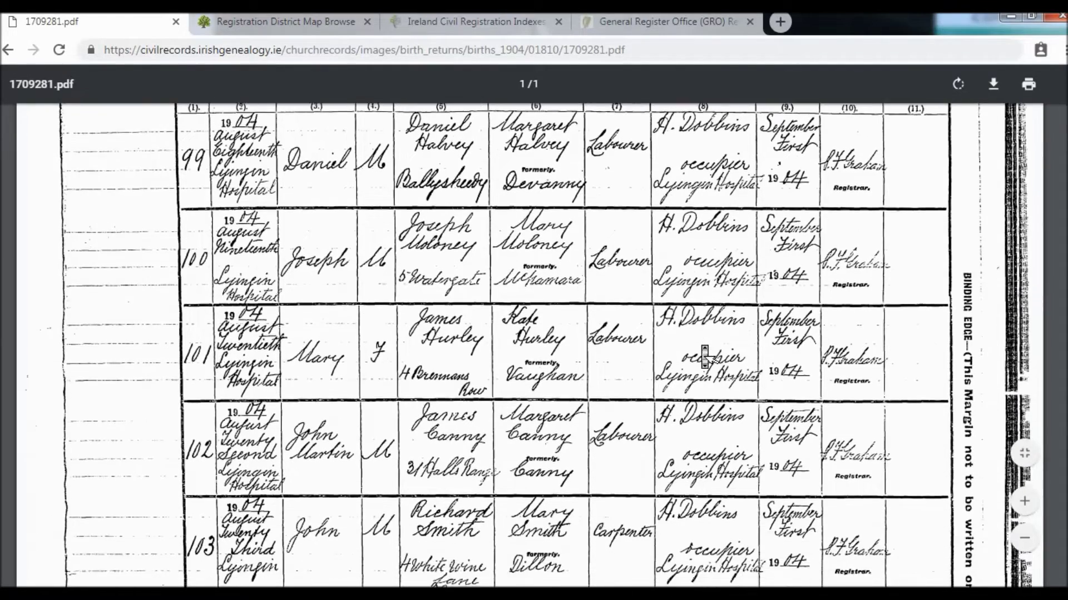
scroll(705, 358, "down", 1)
scroll(707, 356, "down", 2)
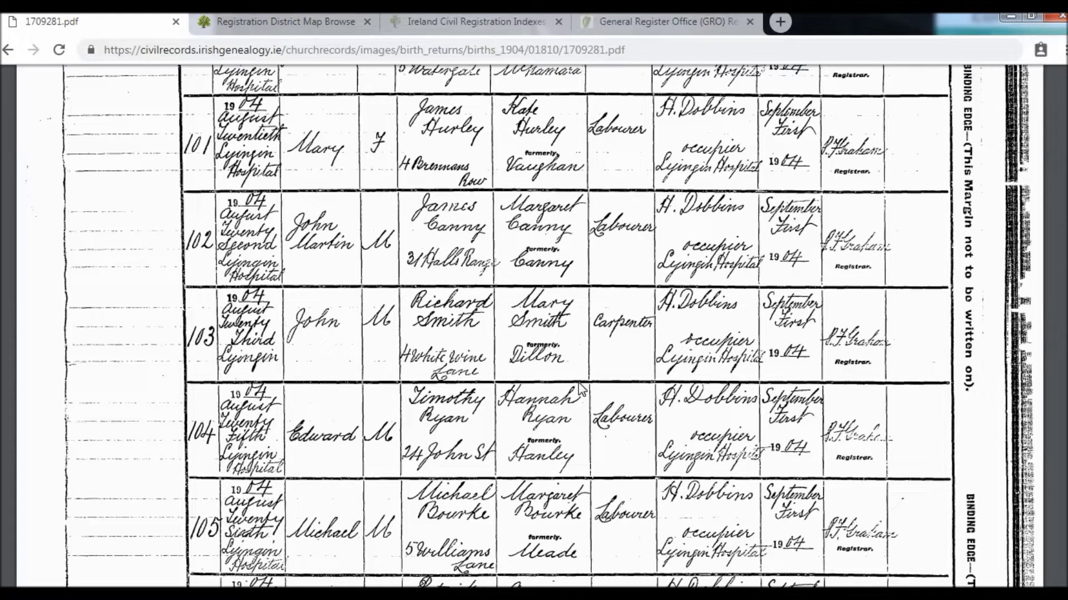
Step: Return to the 1900–1905 birth results, highlight the first record's mother's birth surname and look over the remaining entries
left_click(9, 56)
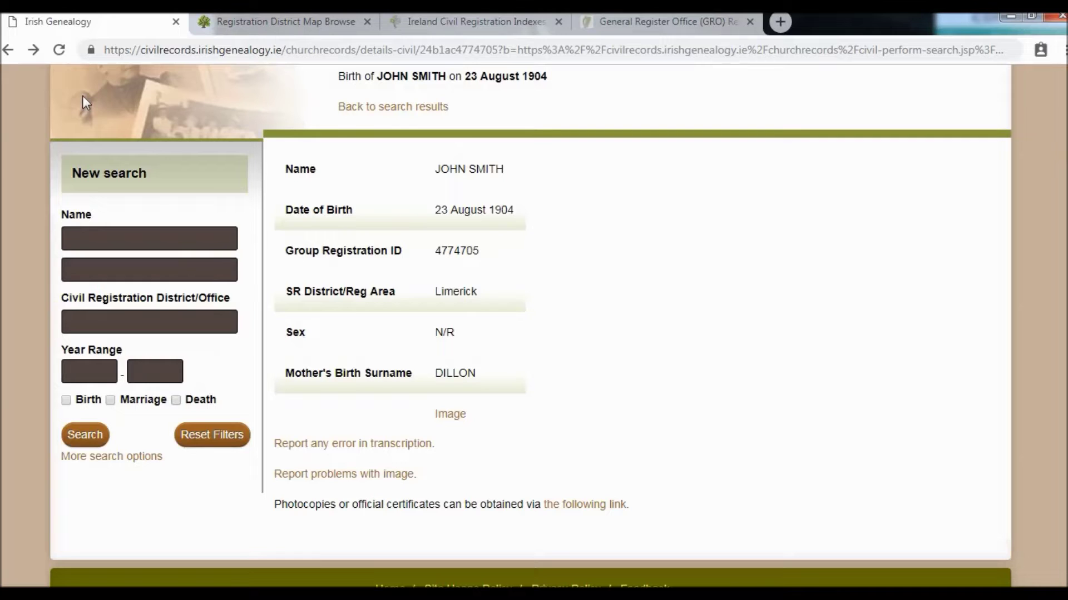
left_click(9, 50)
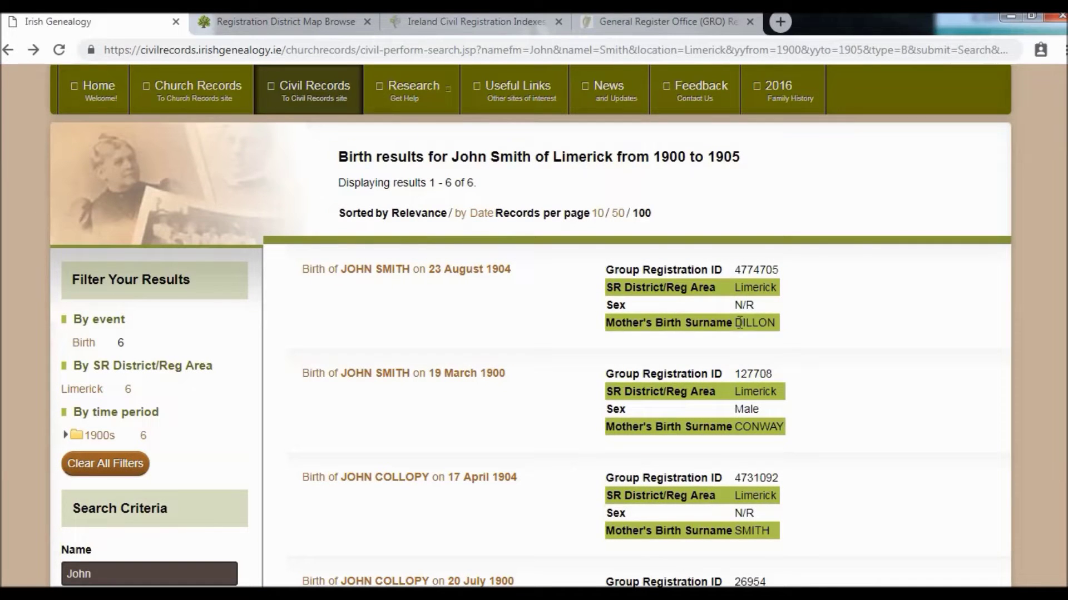
left_click_drag(734, 322, 780, 327)
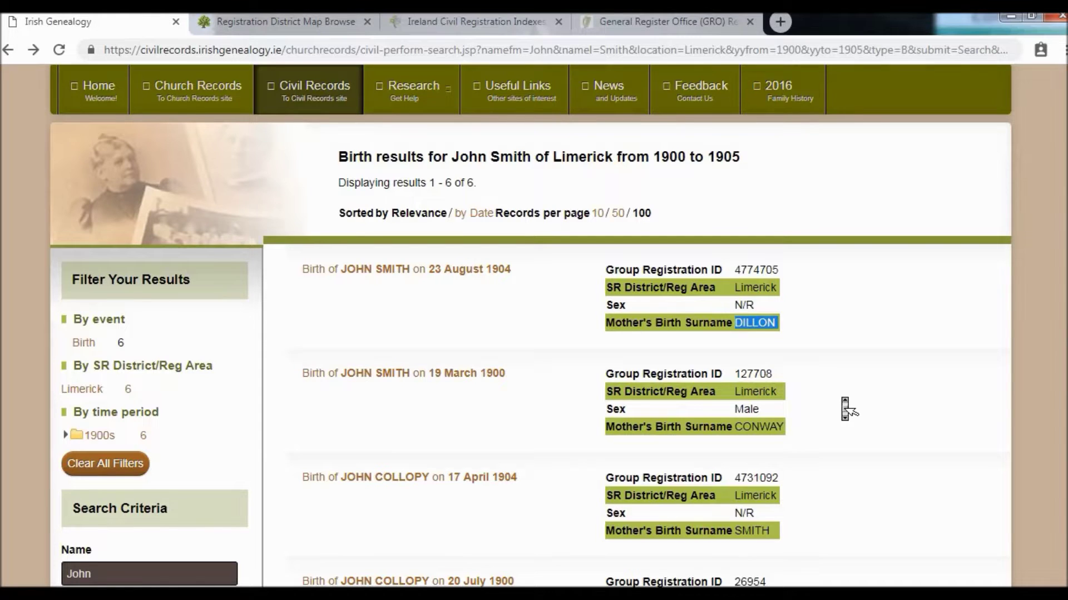
scroll(845, 405, "down", 2)
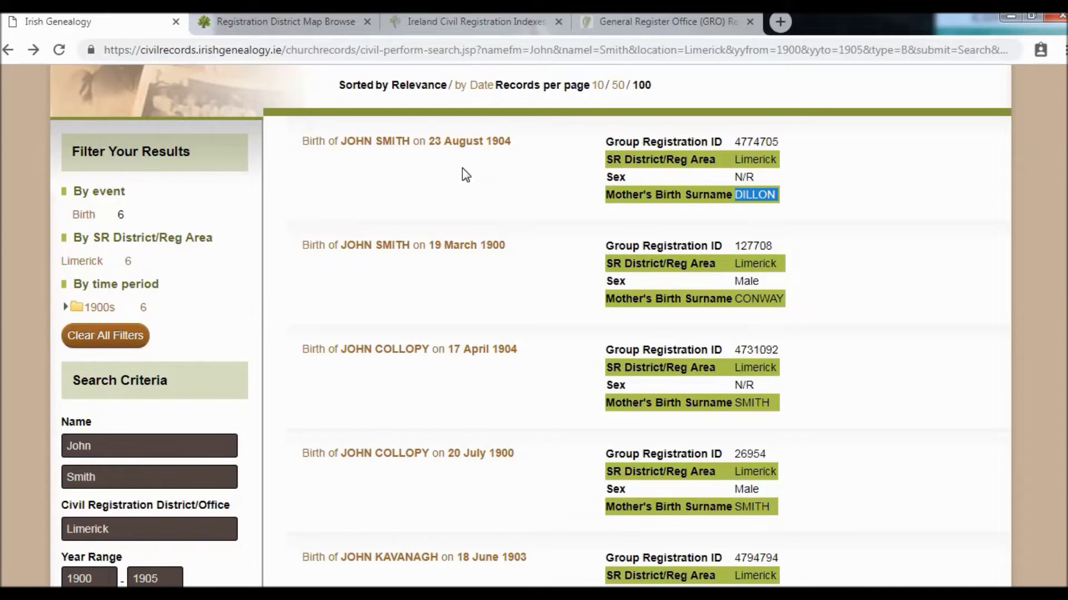
left_click(367, 142)
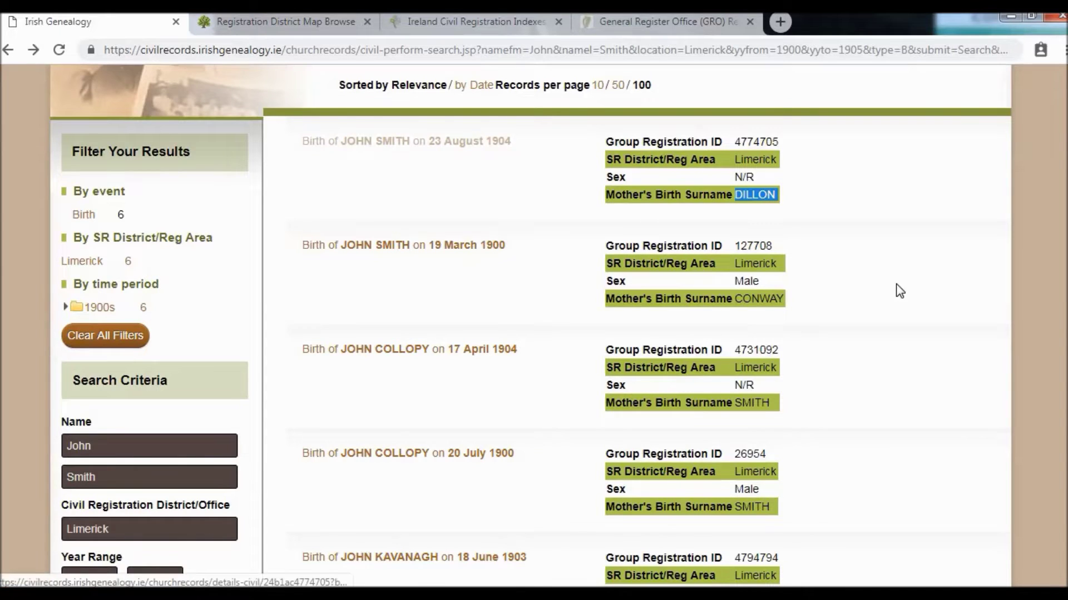
scroll(900, 292, "down", 4)
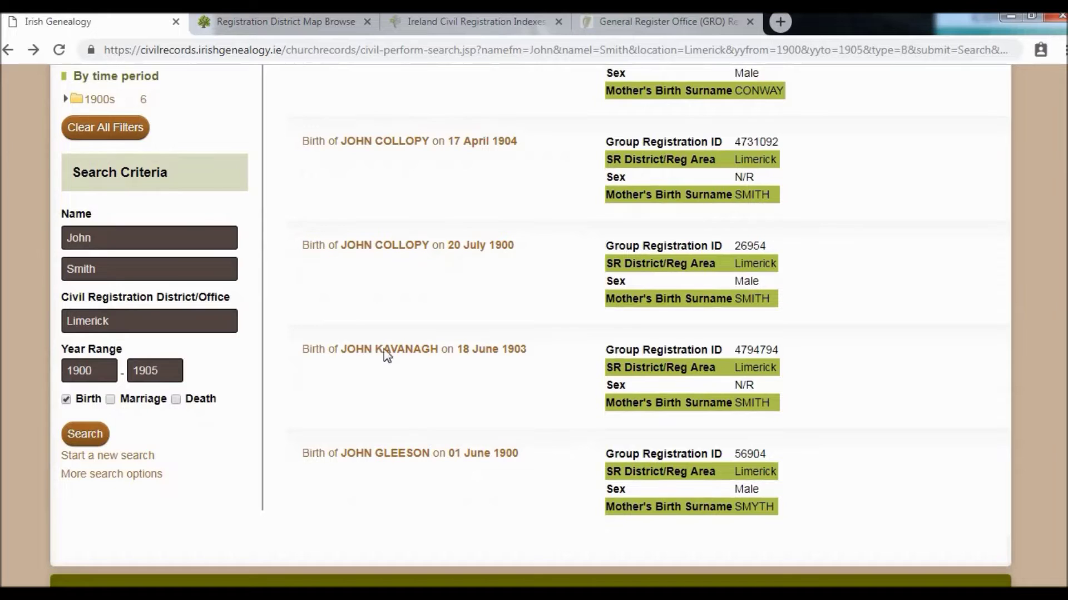
scroll(195, 414, "down", 1)
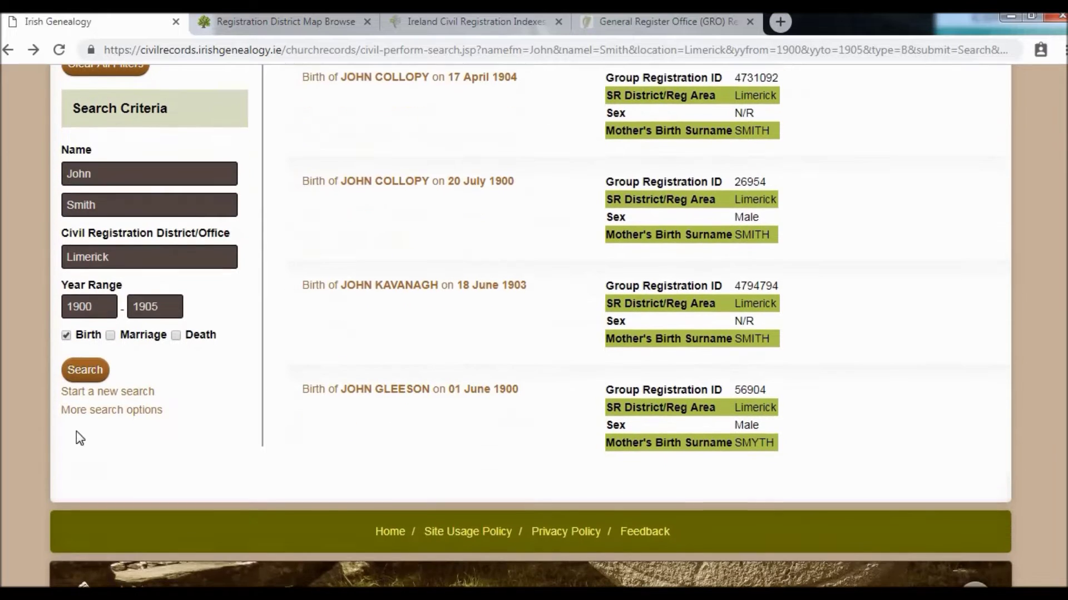
Step: Open the full search options and fill in a birth search with the family's last name, the Limerick district and the mother's surname
left_click(106, 412)
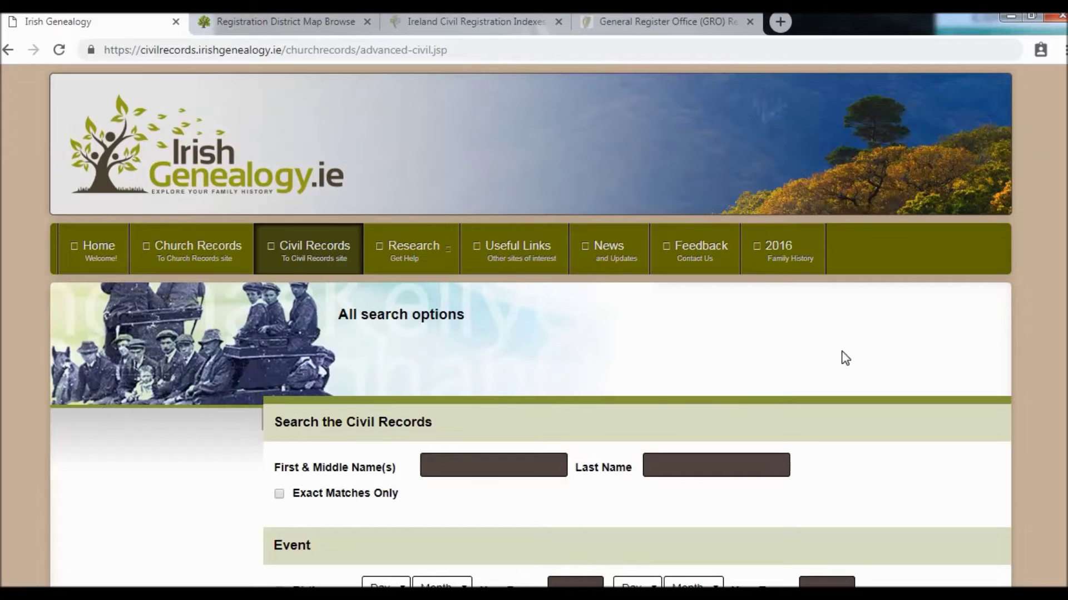
scroll(841, 355, "down", 4)
left_click(716, 246)
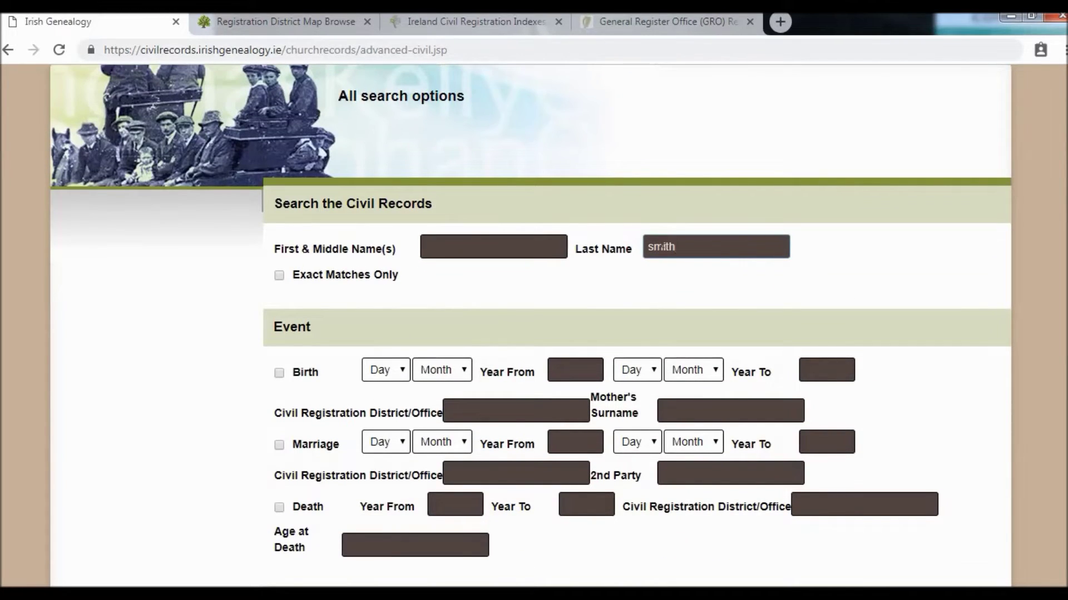
left_click(279, 374)
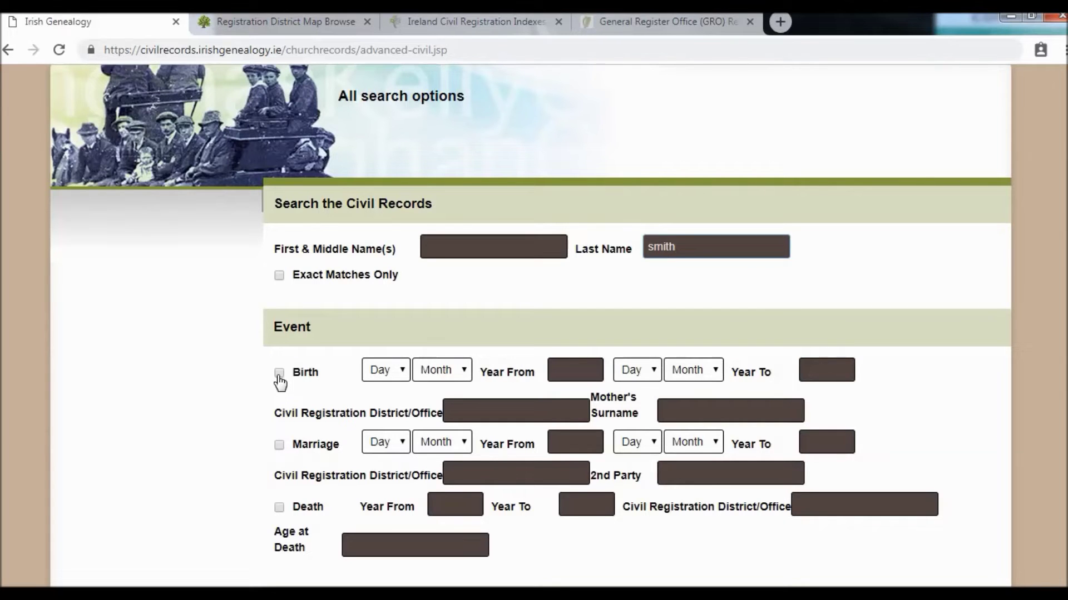
left_click(453, 412)
type("L")
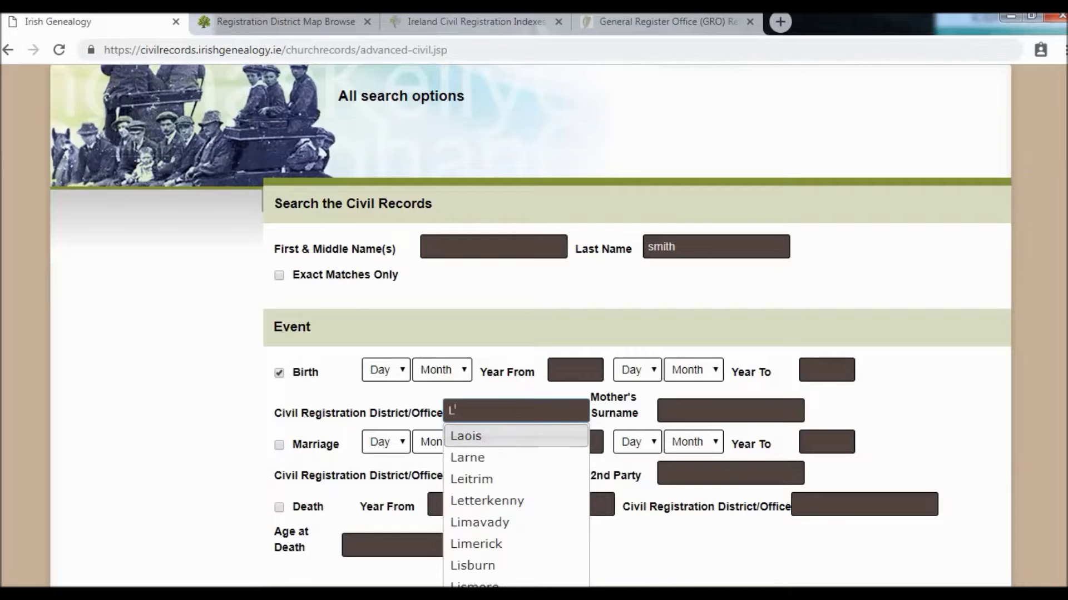
type("imerick")
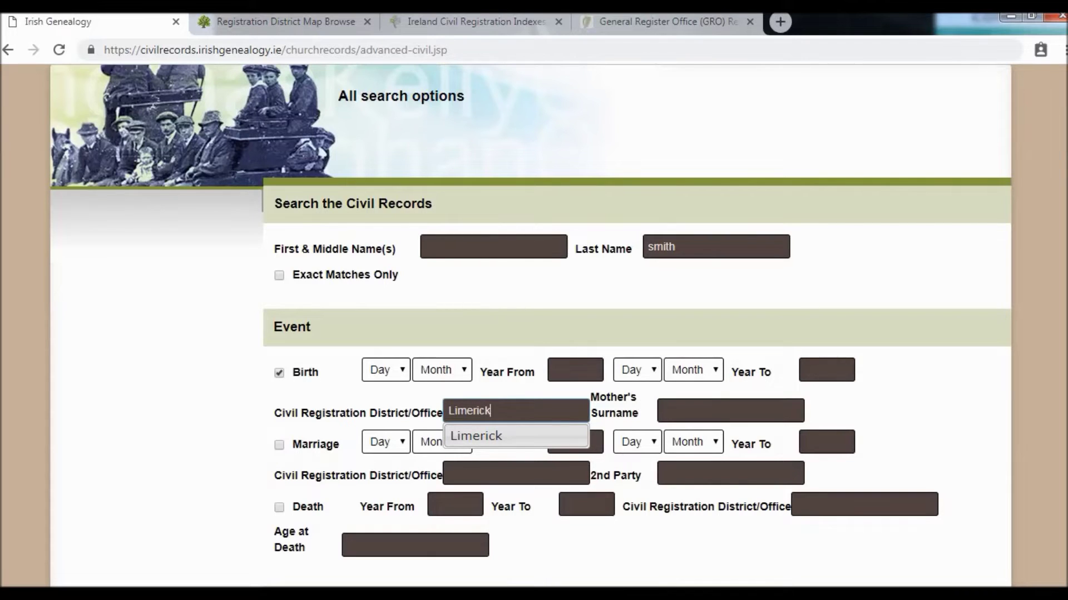
key("Tab")
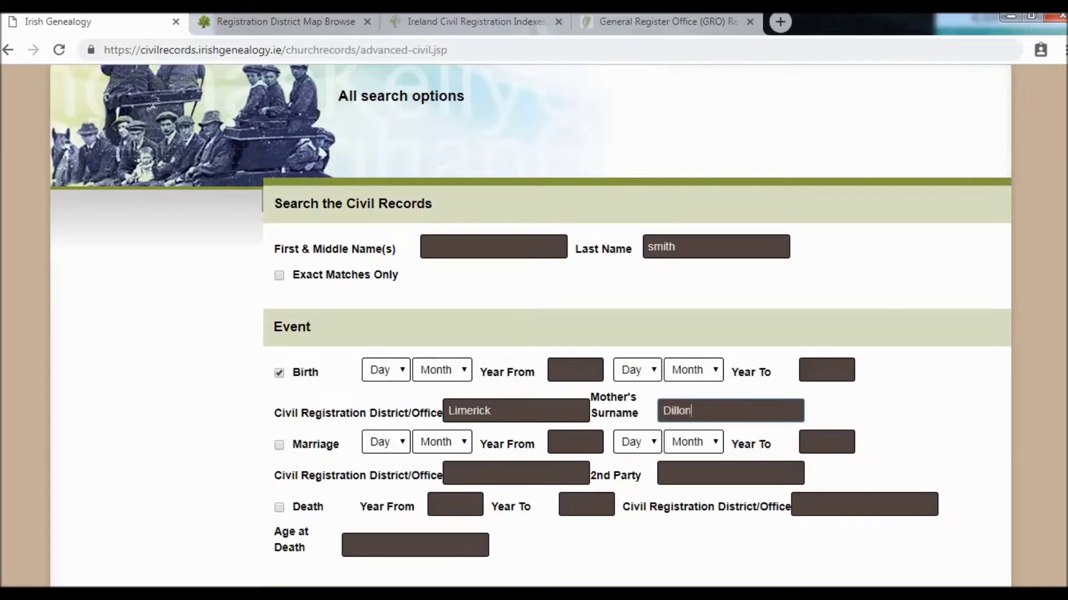
Step: Run the birth search on the last name and mother's surname and look through the matching Limerick births
scroll(978, 367, "down", 3)
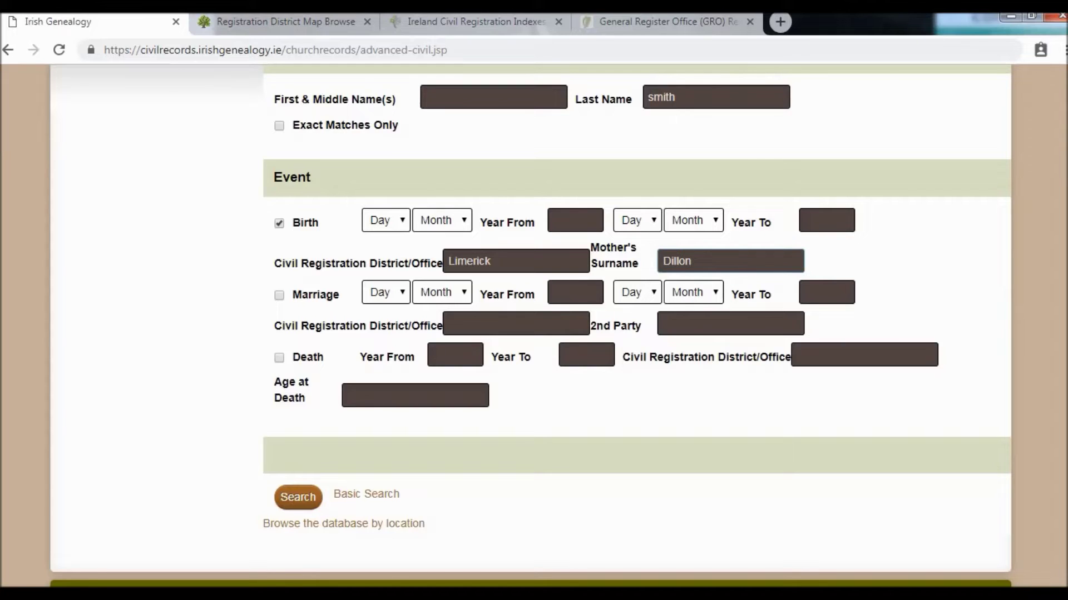
double_click(661, 97)
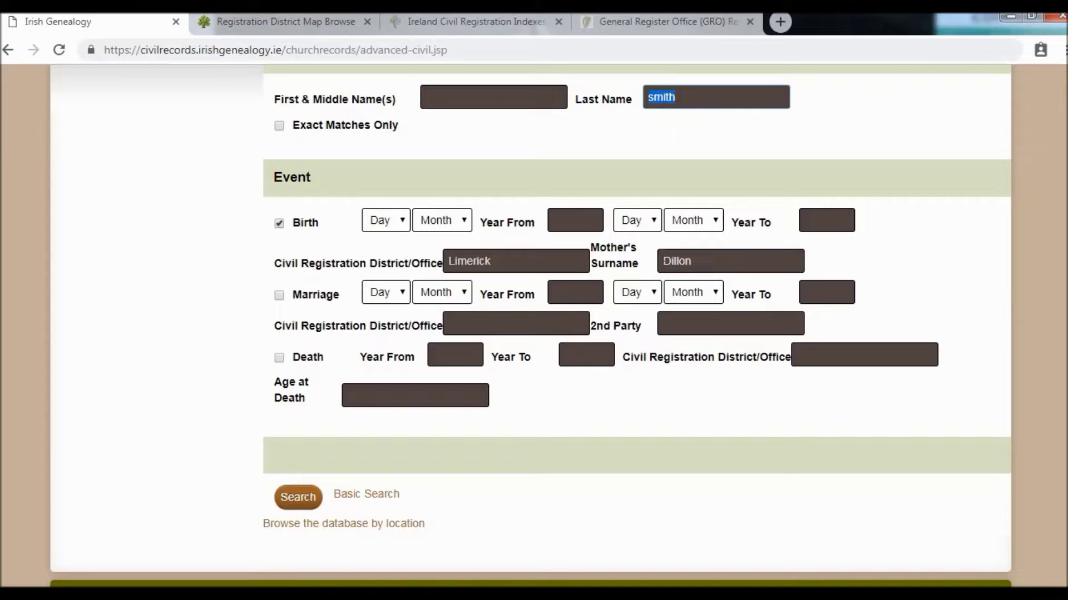
double_click(677, 261)
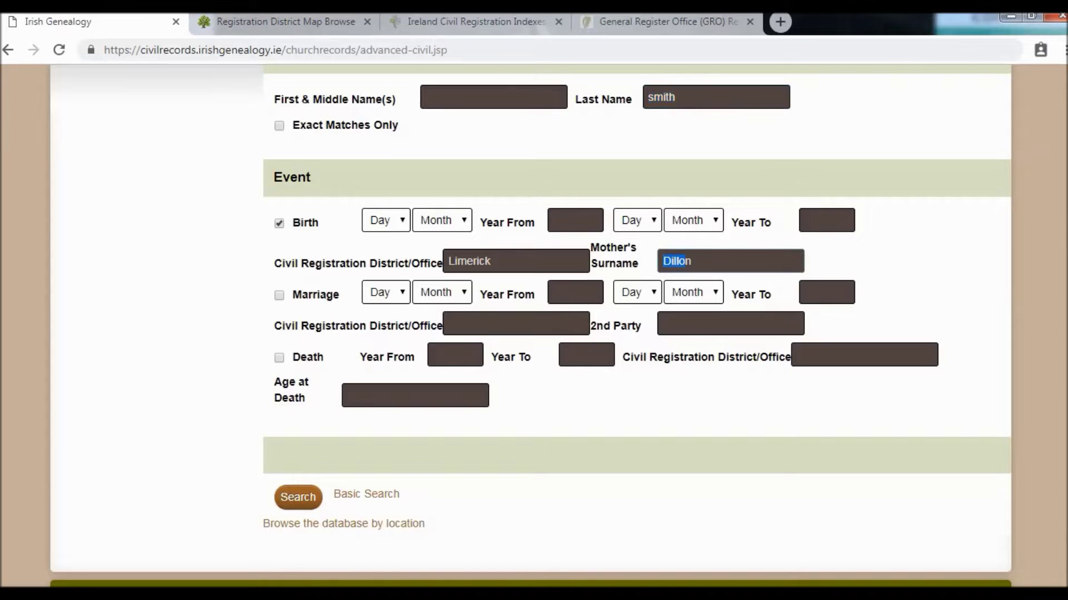
left_click(293, 499)
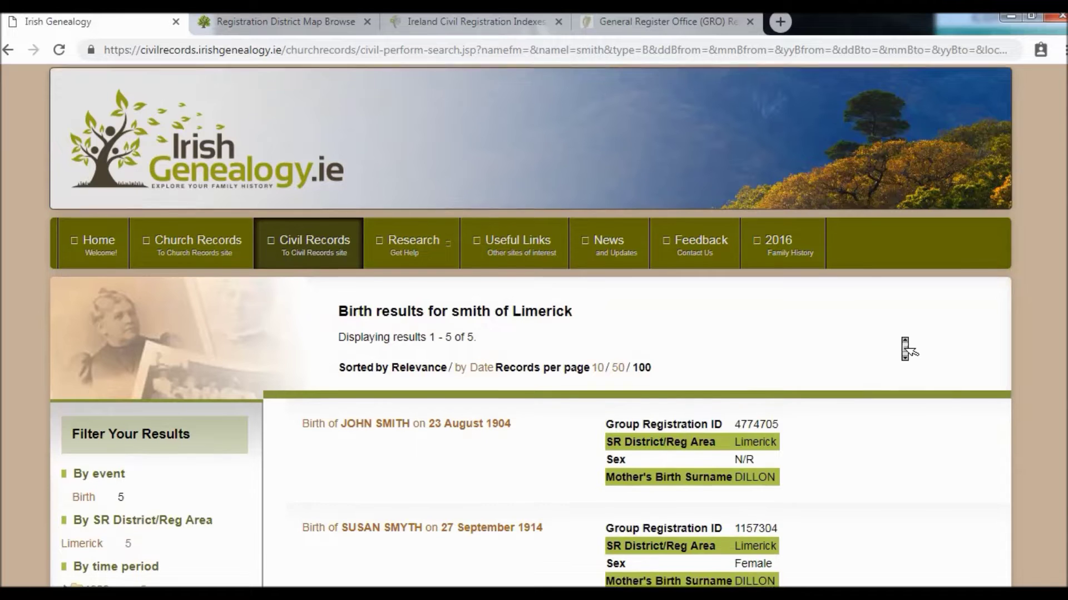
scroll(904, 345, "down", 3)
middle_click(905, 344)
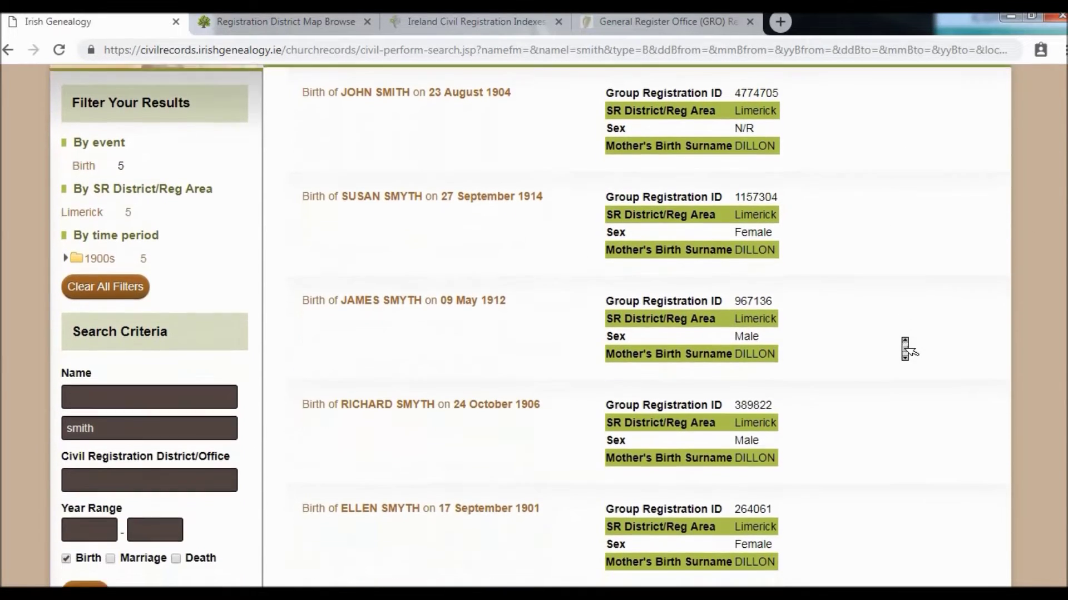
middle_click(905, 346)
scroll(543, 445, "up", 3)
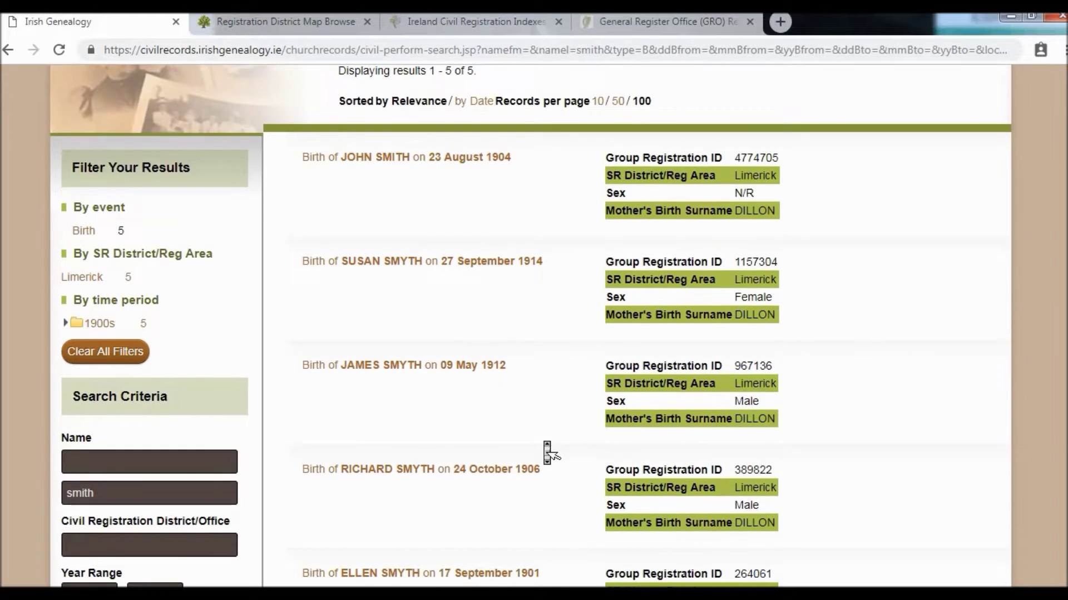
Step: Open the second Limerick birth record's register image and examine entry 184 for the parents, address and occupation
scroll(546, 448, "down", 1)
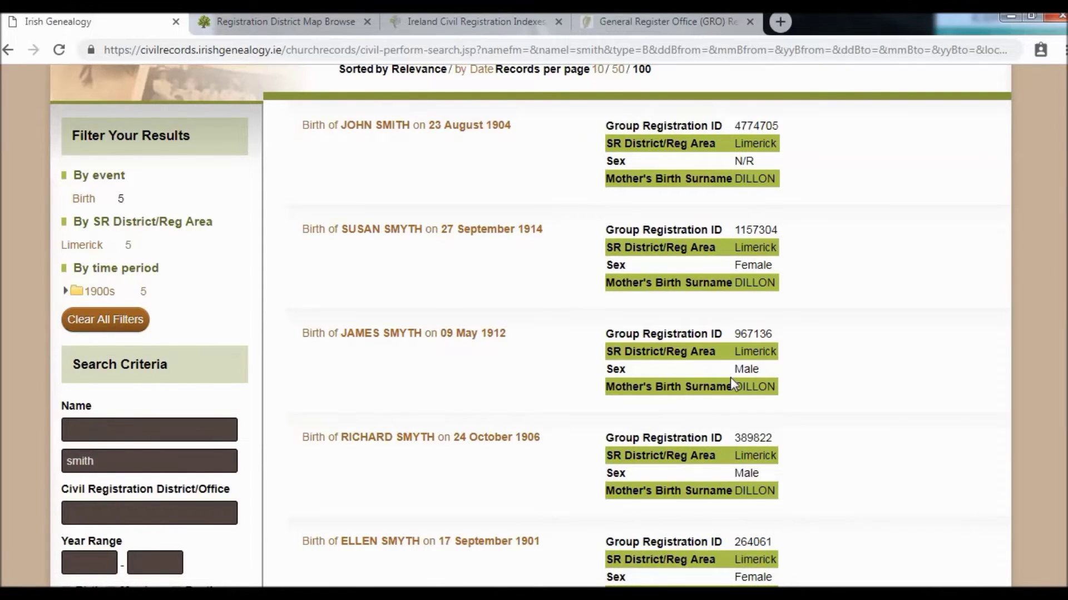
scroll(884, 439, "up", 1)
scroll(917, 449, "up", 1)
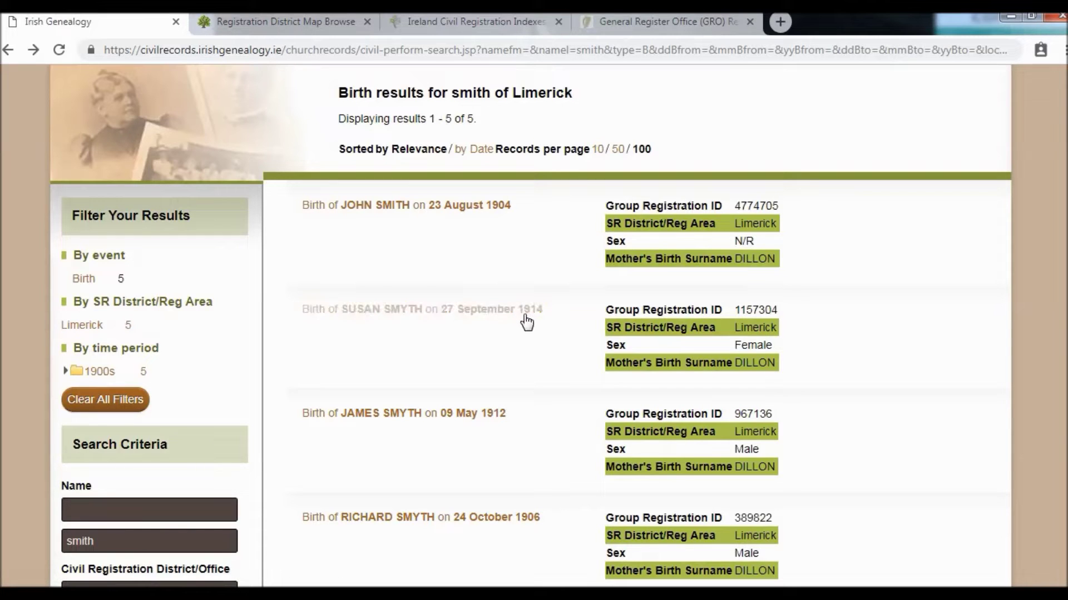
left_click(382, 314)
left_click(381, 314)
scroll(573, 375, "down", 3)
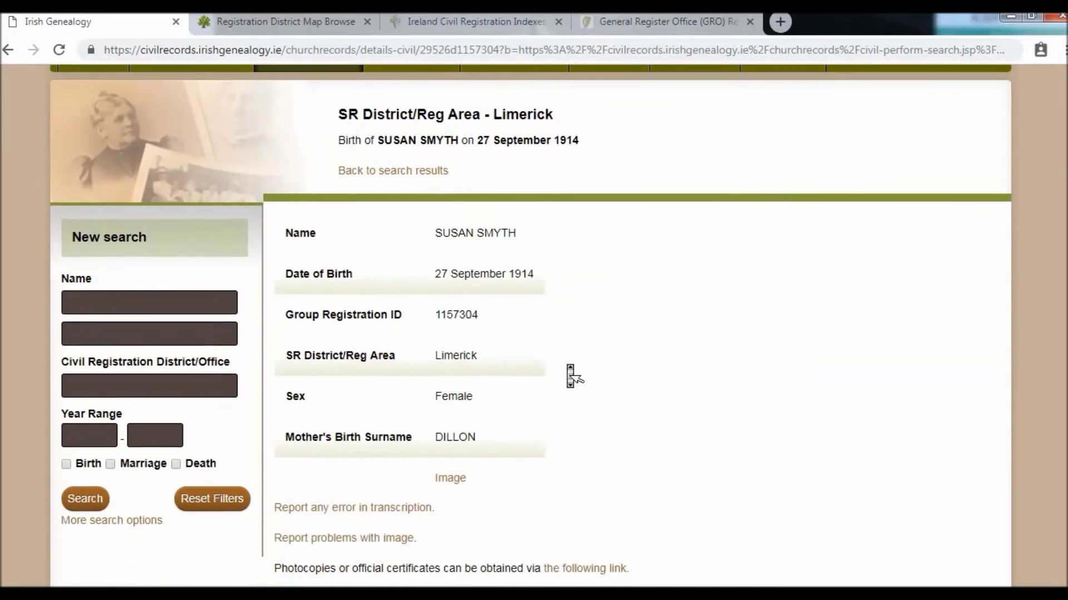
left_click(451, 403)
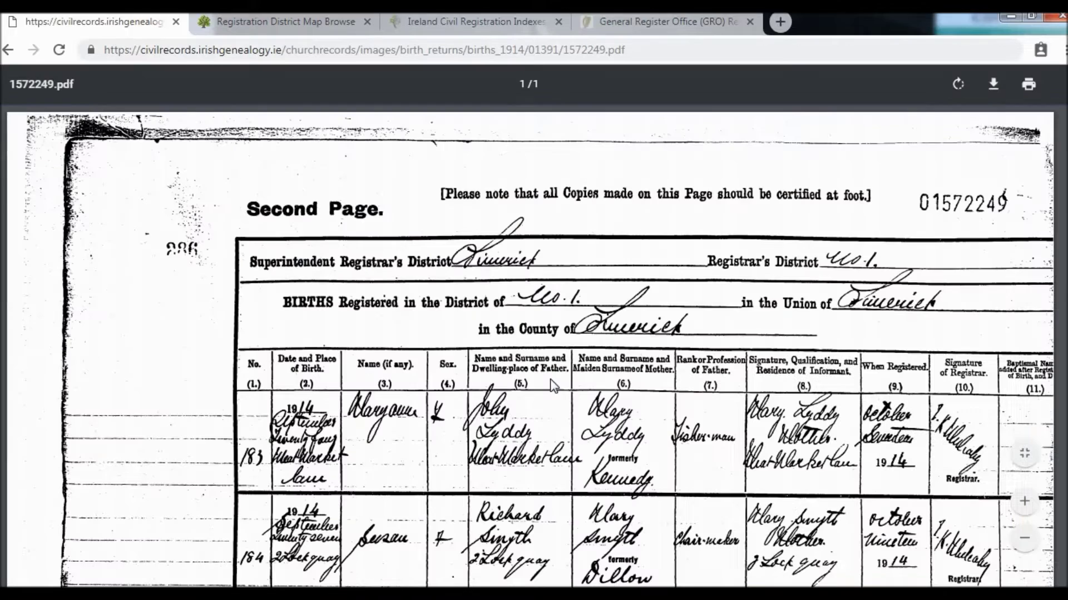
scroll(465, 392, "down", 3)
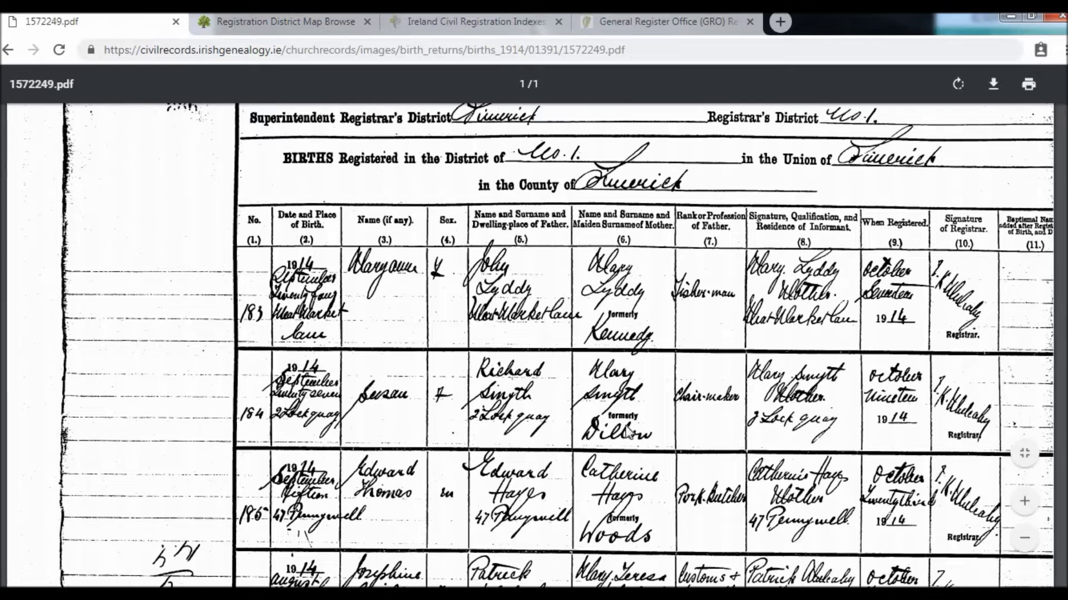
Step: Return to the Limerick birth results and look through the remaining sibling records
left_click(8, 51)
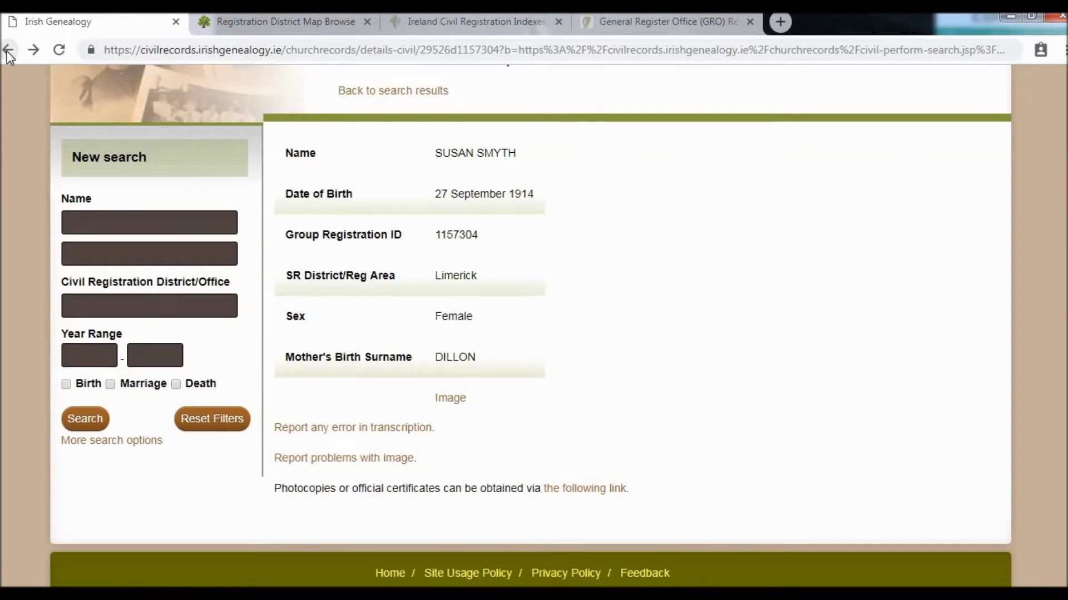
left_click(8, 51)
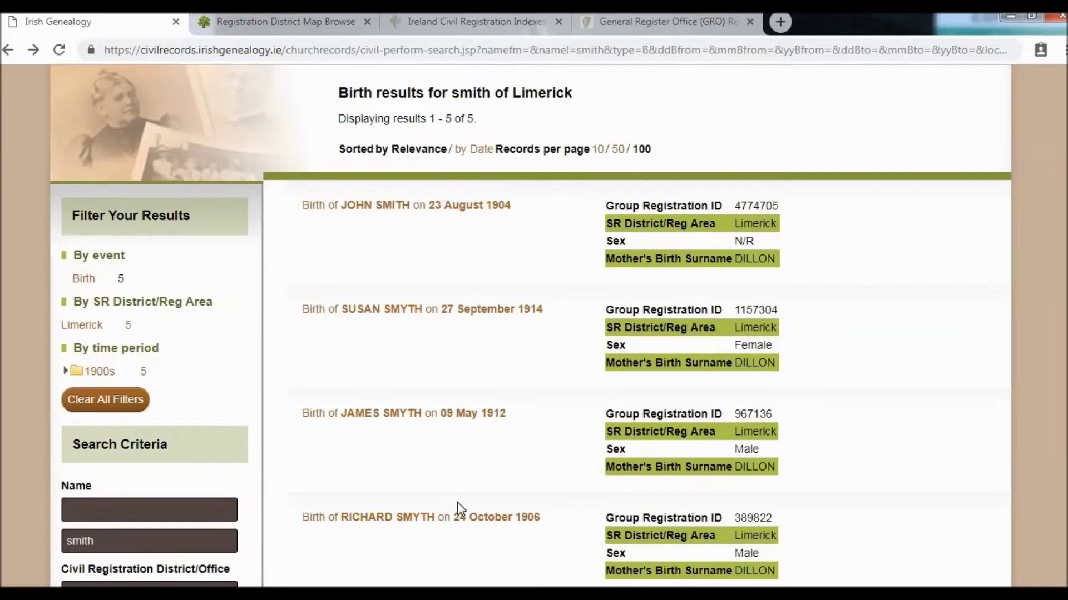
scroll(792, 342, "down", 3)
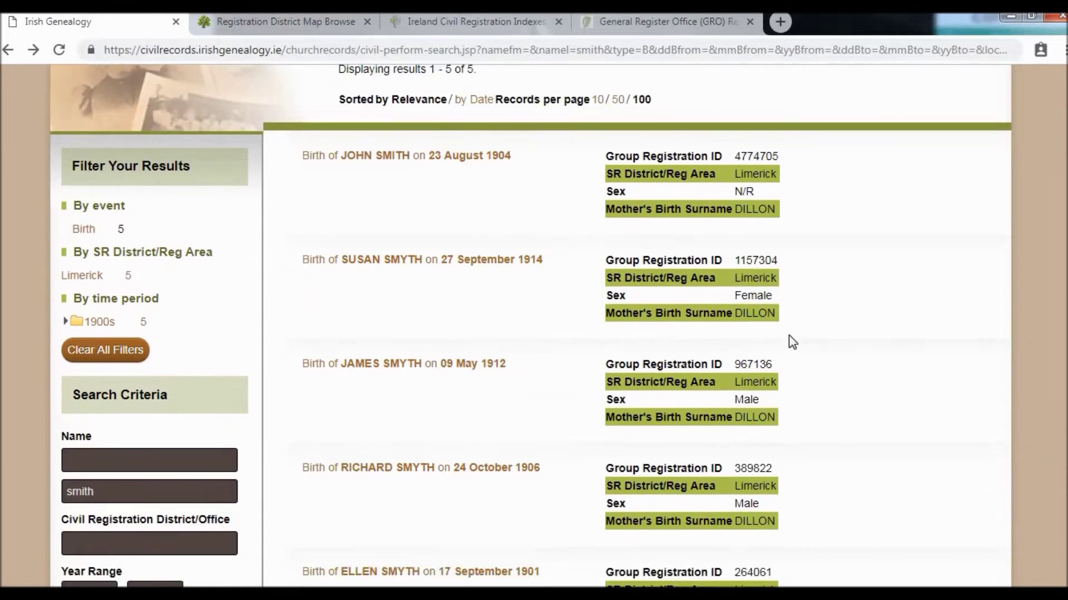
scroll(924, 448, "up", 1)
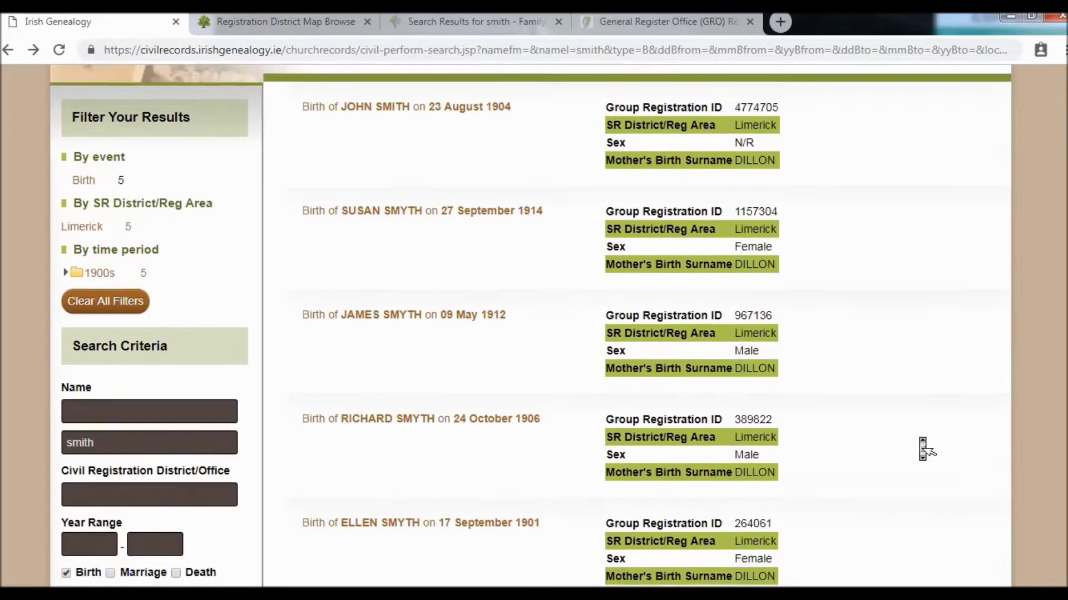
scroll(918, 441, "down", 1)
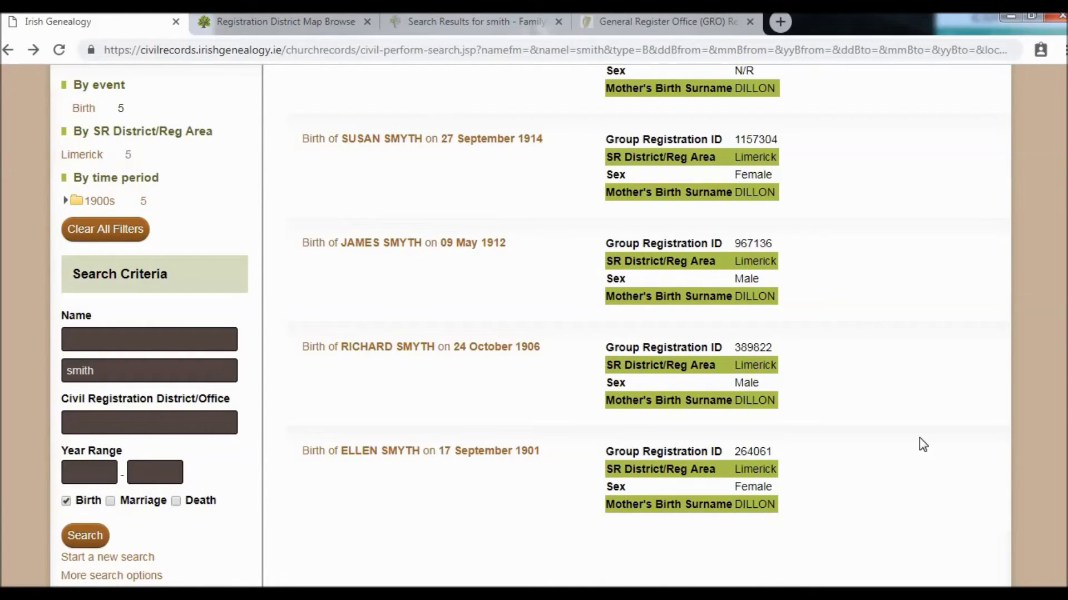
scroll(919, 438, "down", 1)
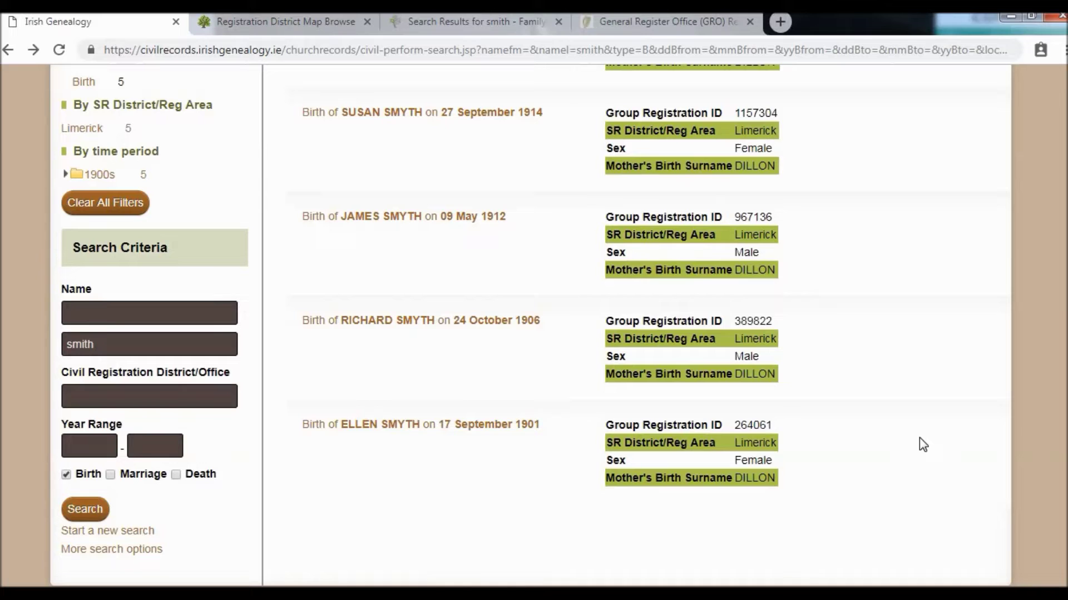
Step: Start a new civil records search and open the form with all search options
scroll(919, 438, "up", 7)
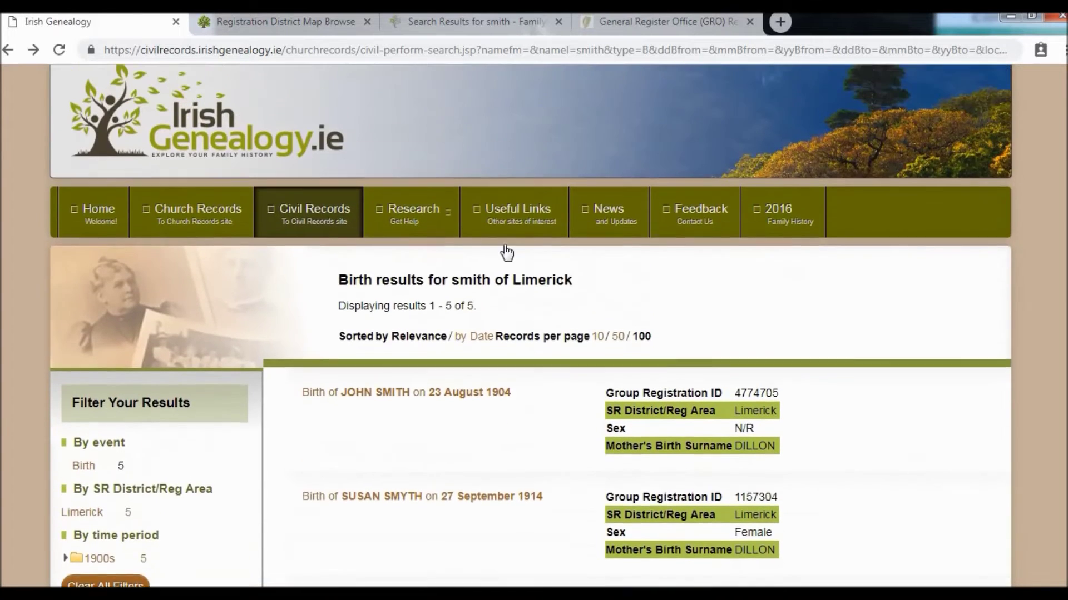
left_click(317, 242)
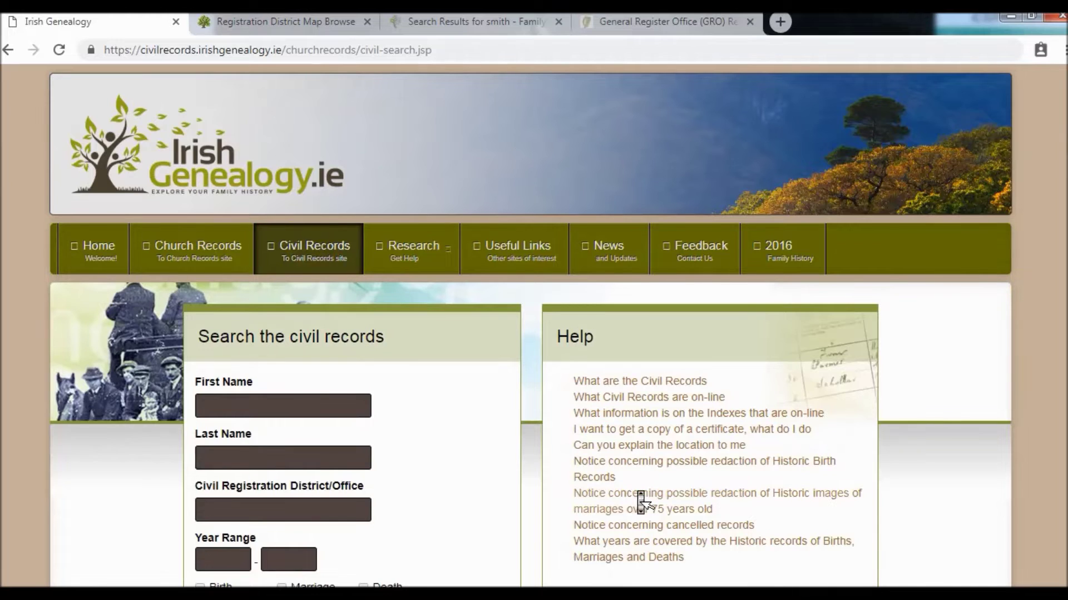
scroll(639, 498, "down", 3)
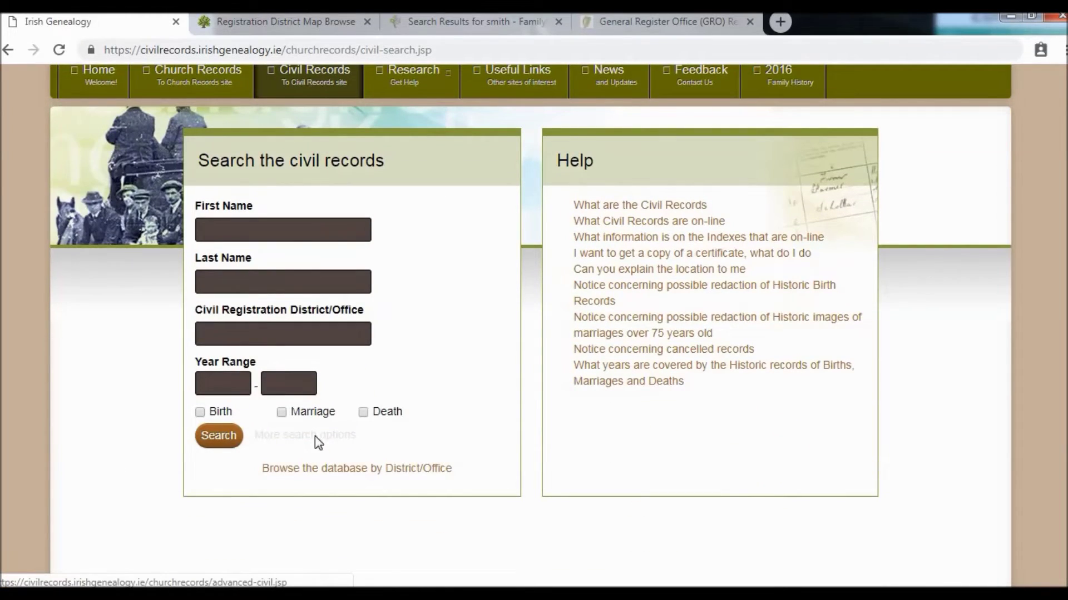
left_click(315, 436)
scroll(865, 434, "down", 3)
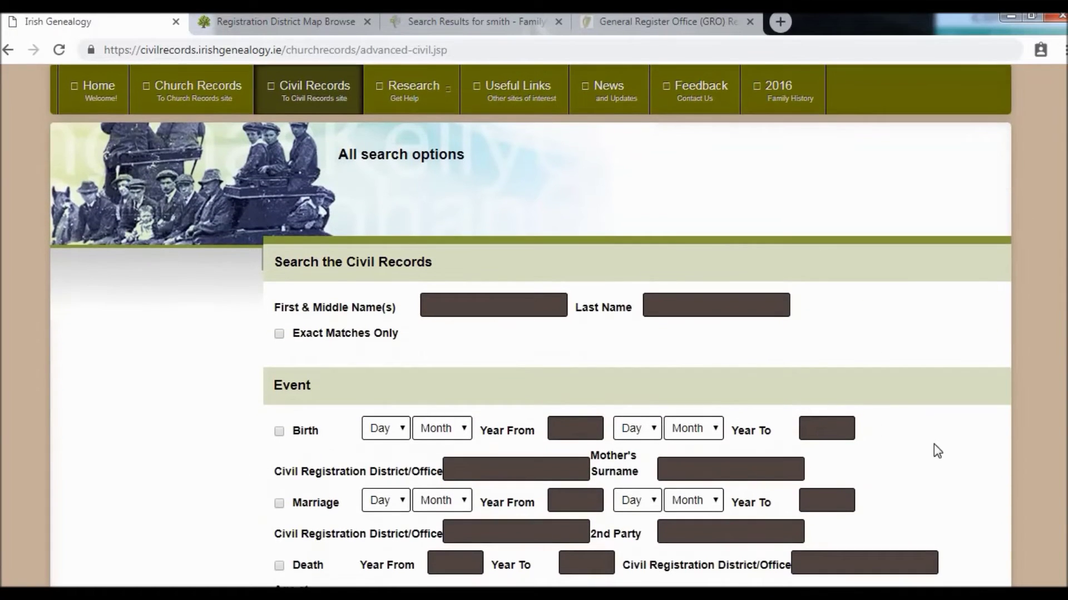
scroll(937, 452, "down", 2)
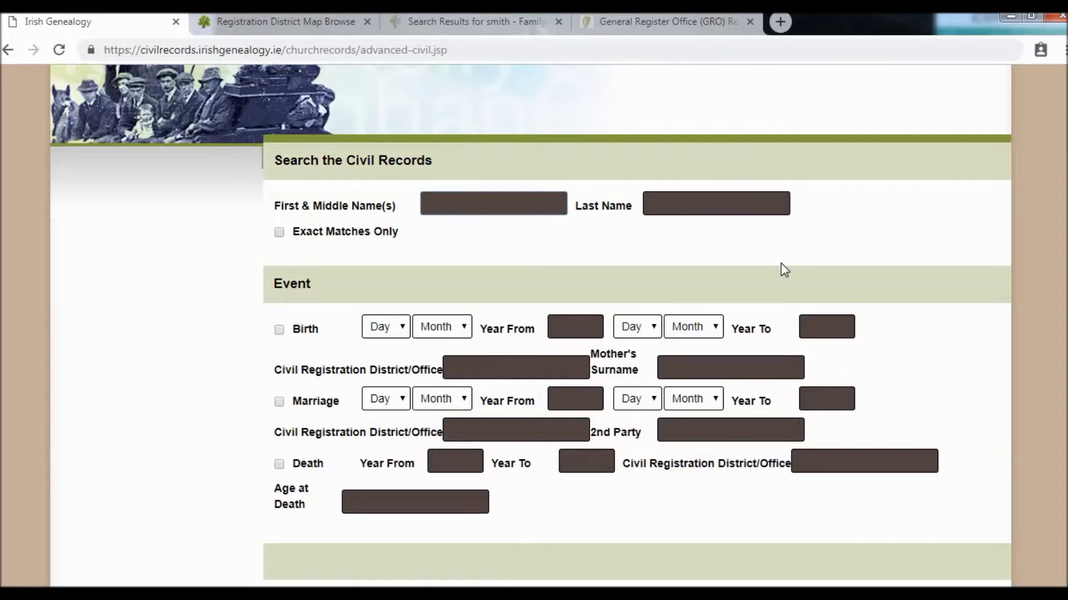
Step: Enter the first and last name of the person sought and restrict the search to exact matches only
type("John")
left_click(716, 203)
type("Smith")
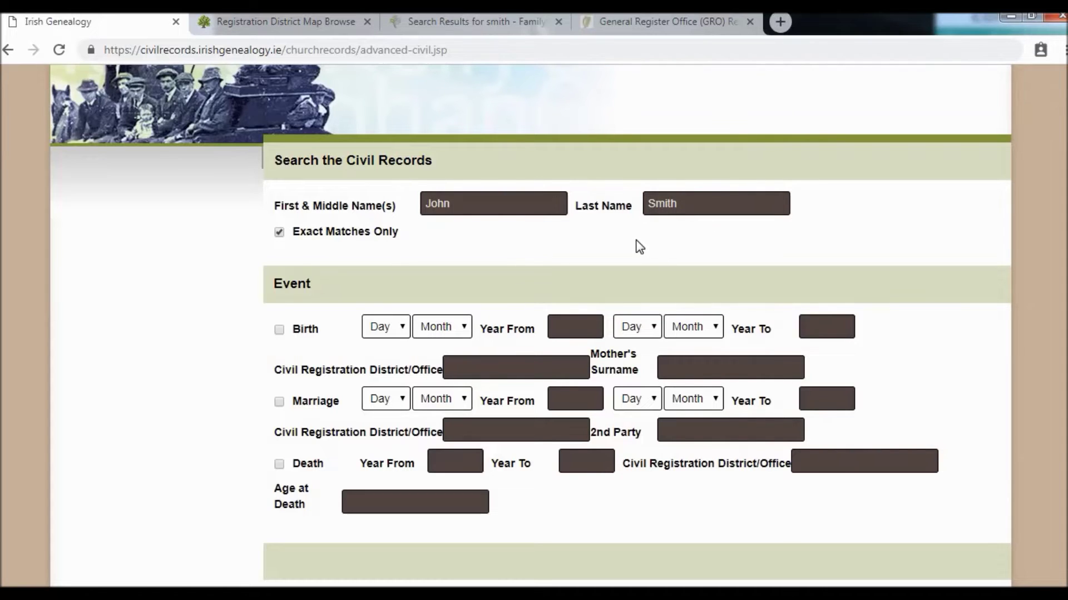
Step: Limit the search to marriages from 1880 to 1890 and enter the second party's first name
scroll(196, 320, "down", 3)
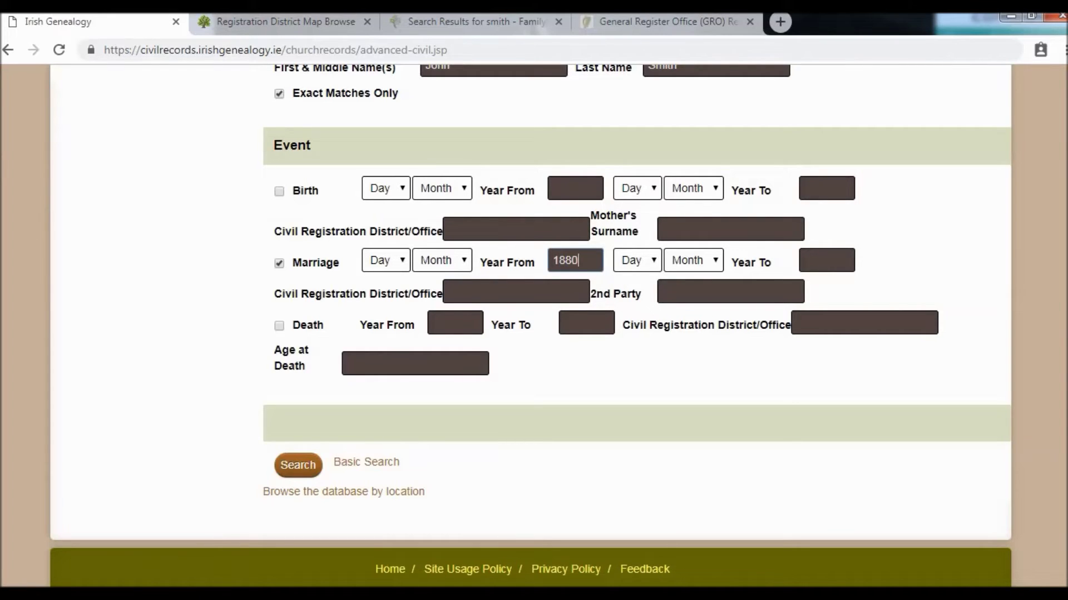
left_click(826, 260)
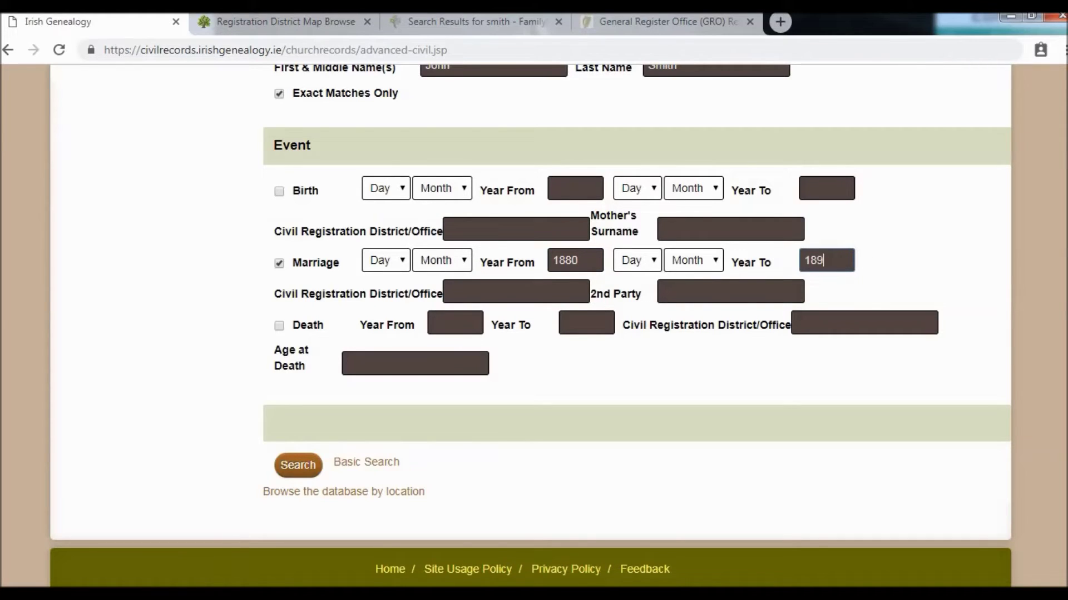
scroll(999, 282, "up", 1)
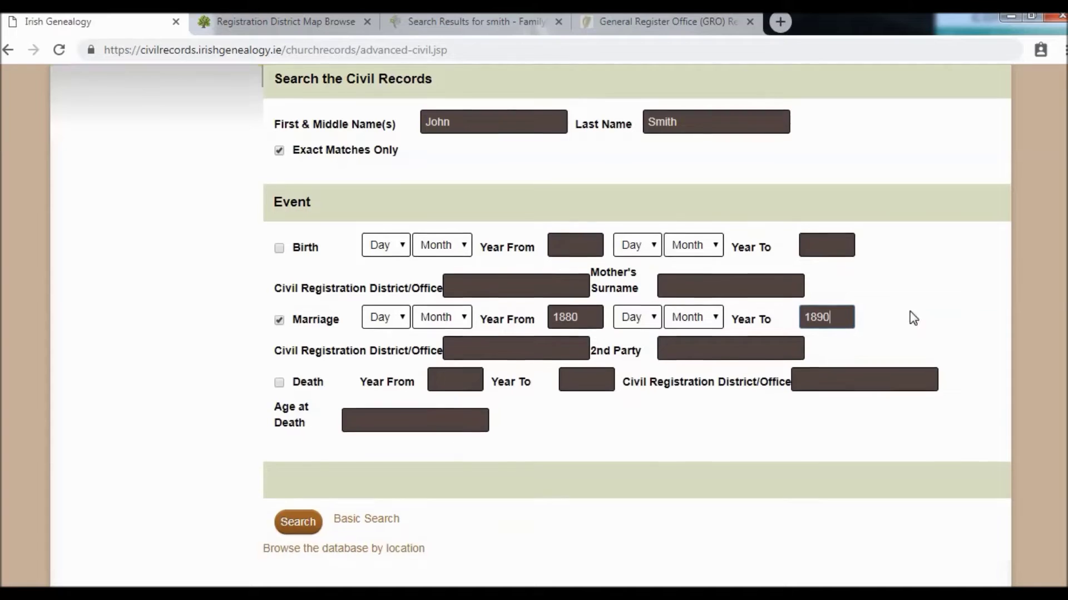
scroll(909, 311, "down", 2)
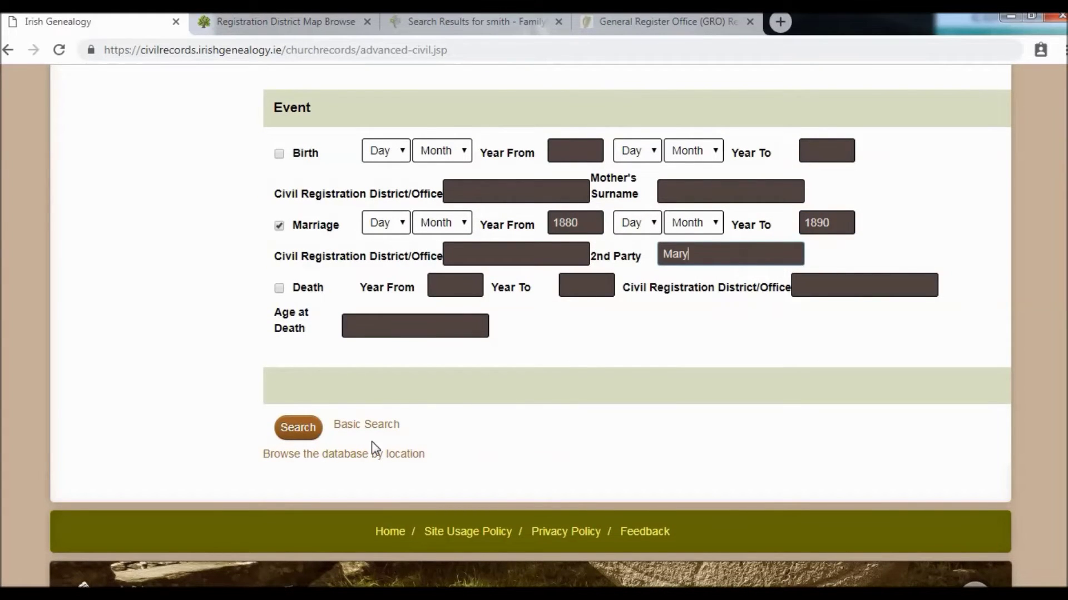
Step: Run the marriage search and look through the listed couples and their registration districts
left_click(285, 433)
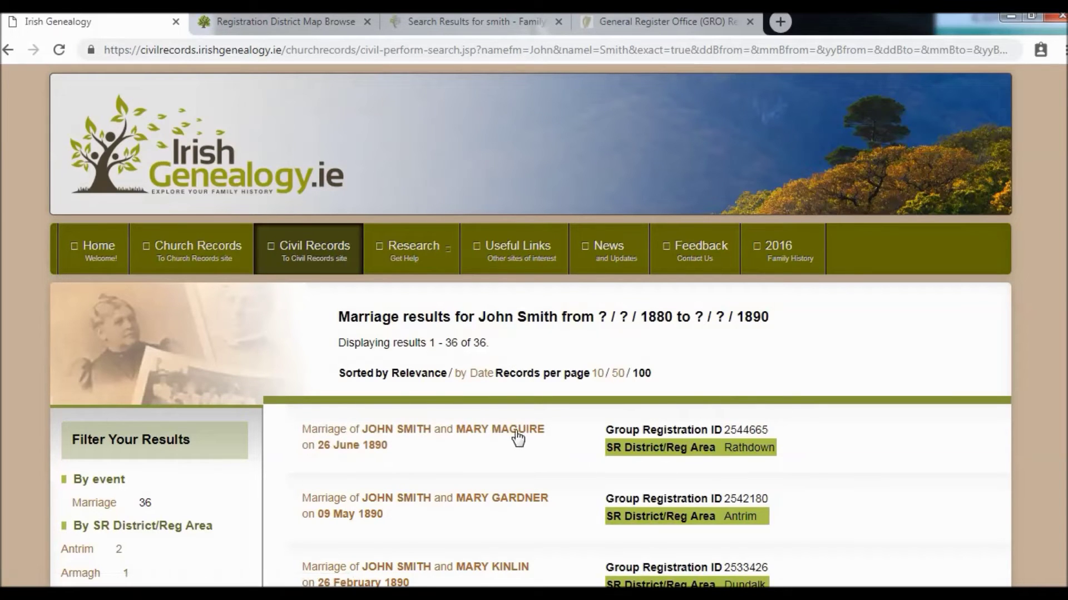
middle_click(963, 469)
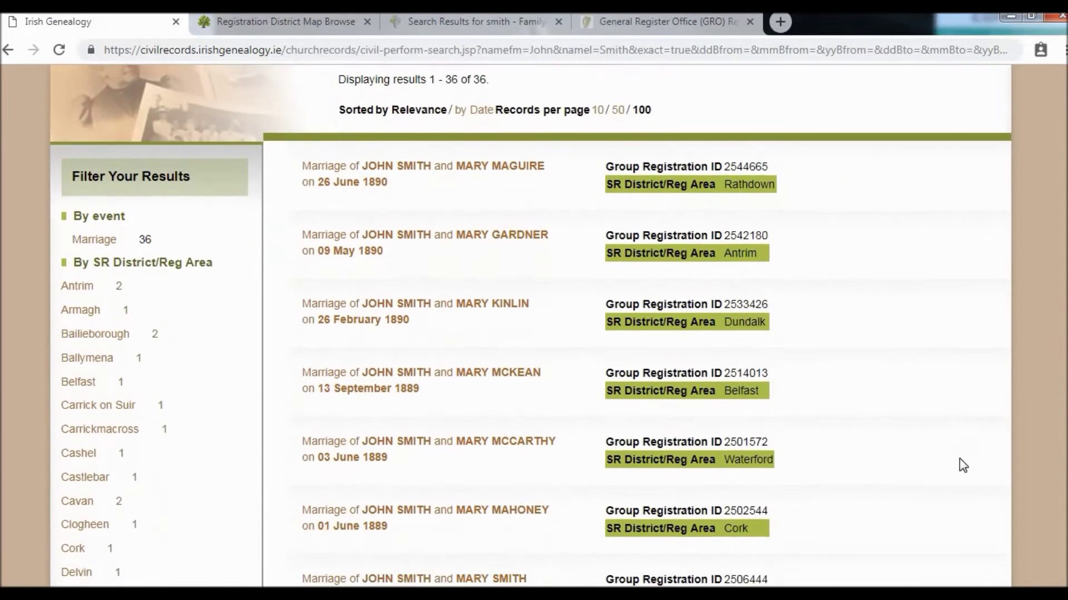
middle_click(962, 466)
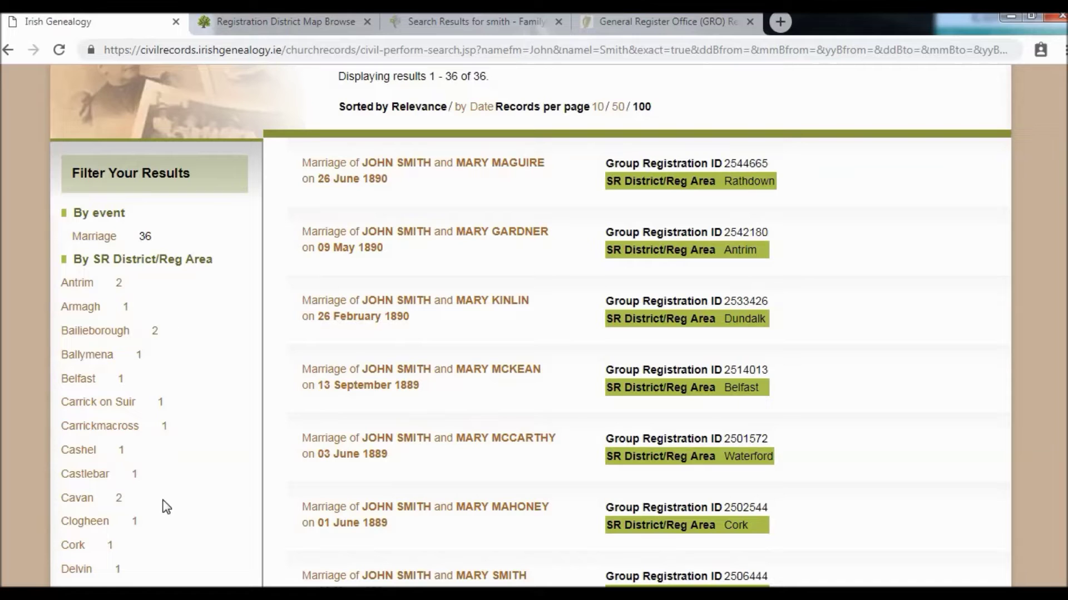
middle_click(862, 313)
scroll(859, 309, "down", 1)
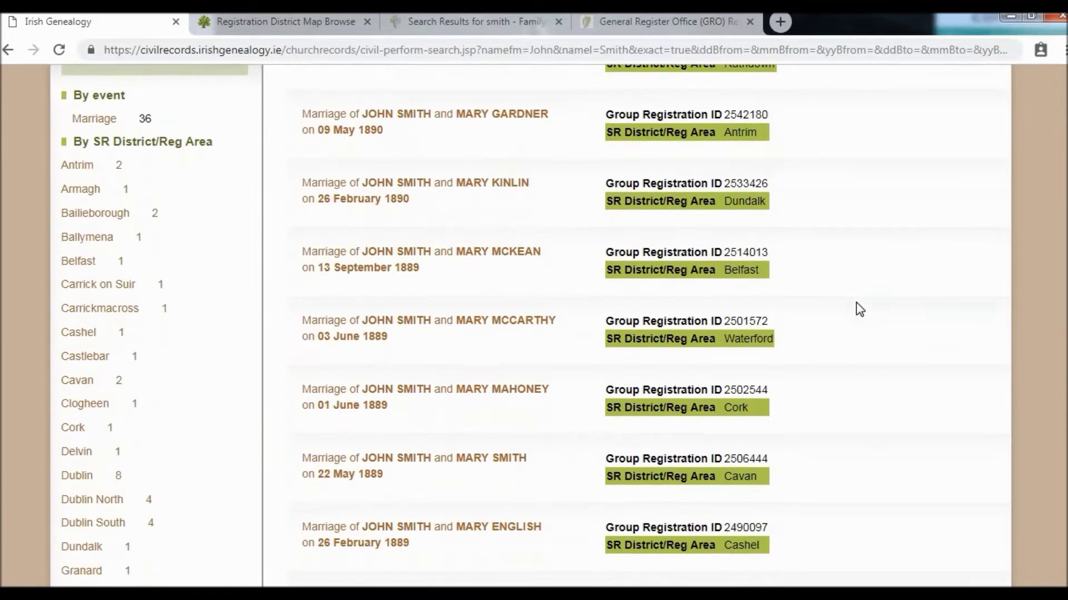
Step: Check the Registration District Map page briefly, return to the marriage results and highlight the Granard district in the 3 February 1889 record
left_click(252, 23)
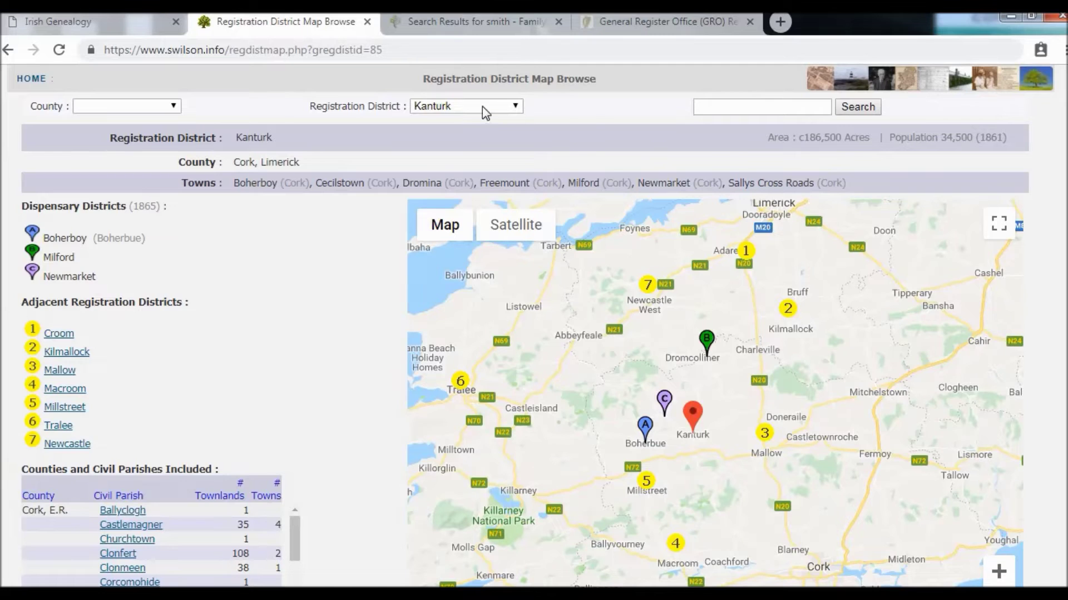
left_click(128, 16)
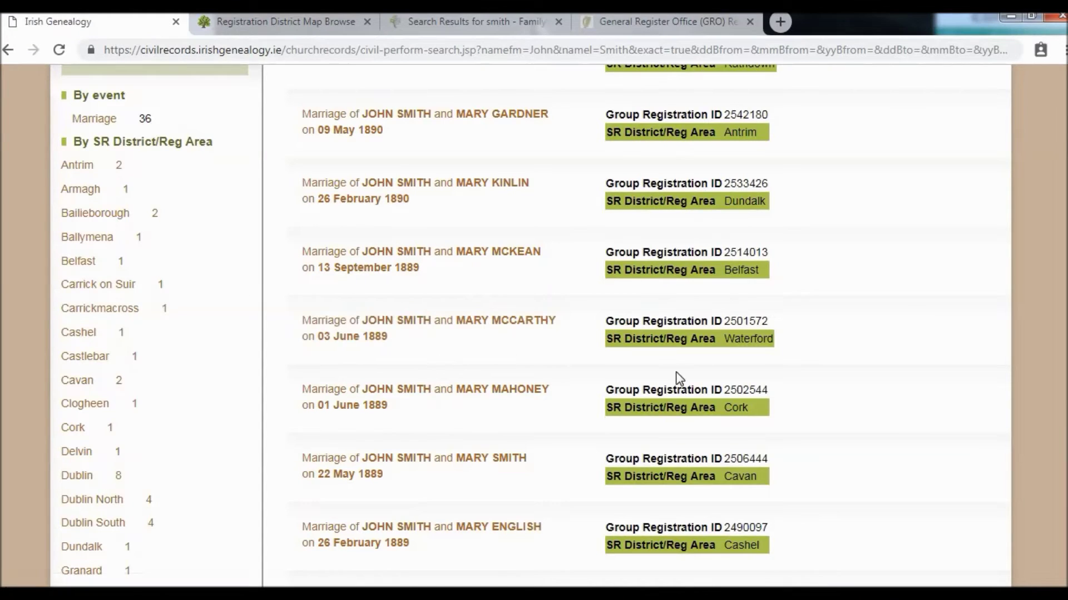
scroll(845, 441, "down", 6)
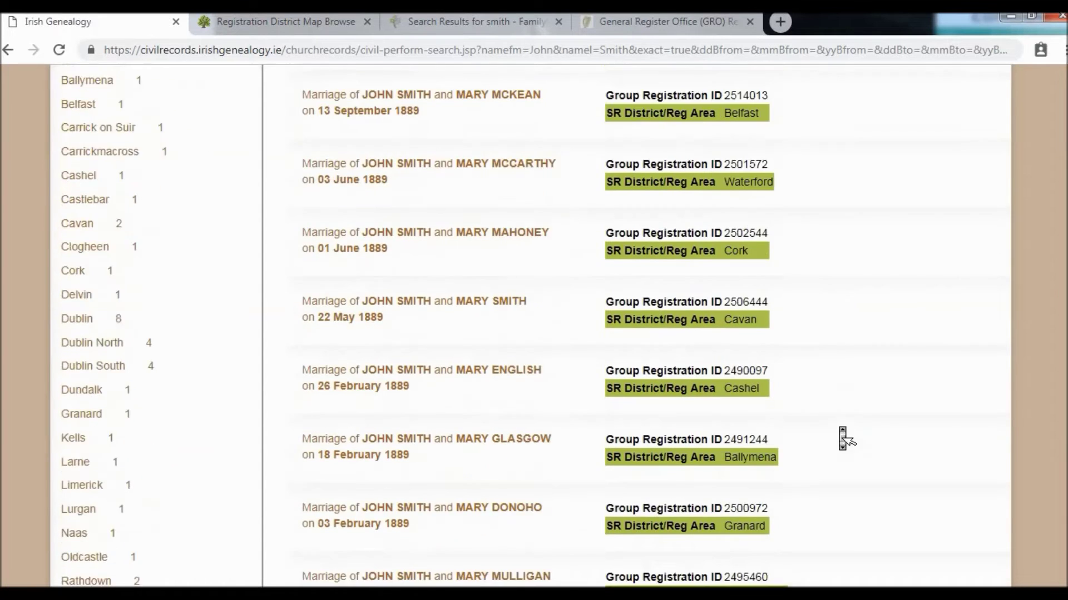
left_click_drag(727, 360, 769, 367)
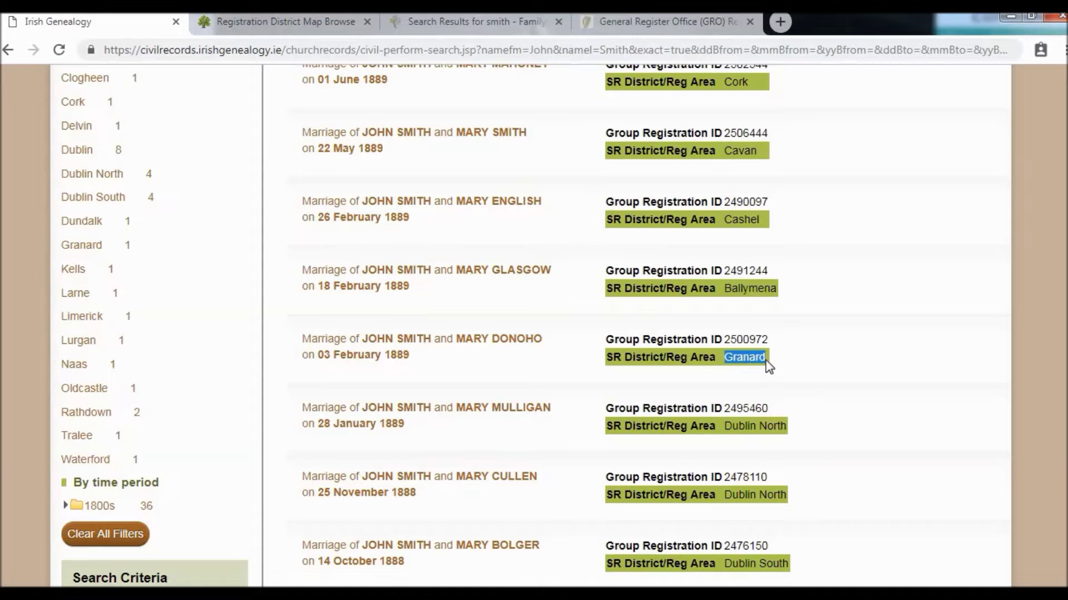
Step: Switch to the Registration District Map page and display the Granard registration district
left_click(278, 24)
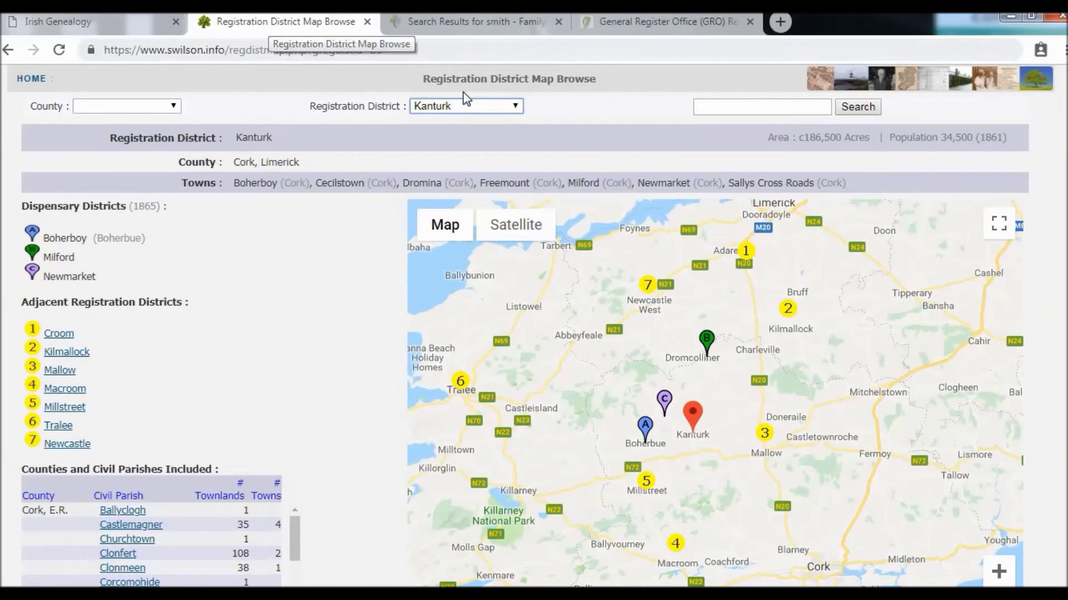
left_click(516, 105)
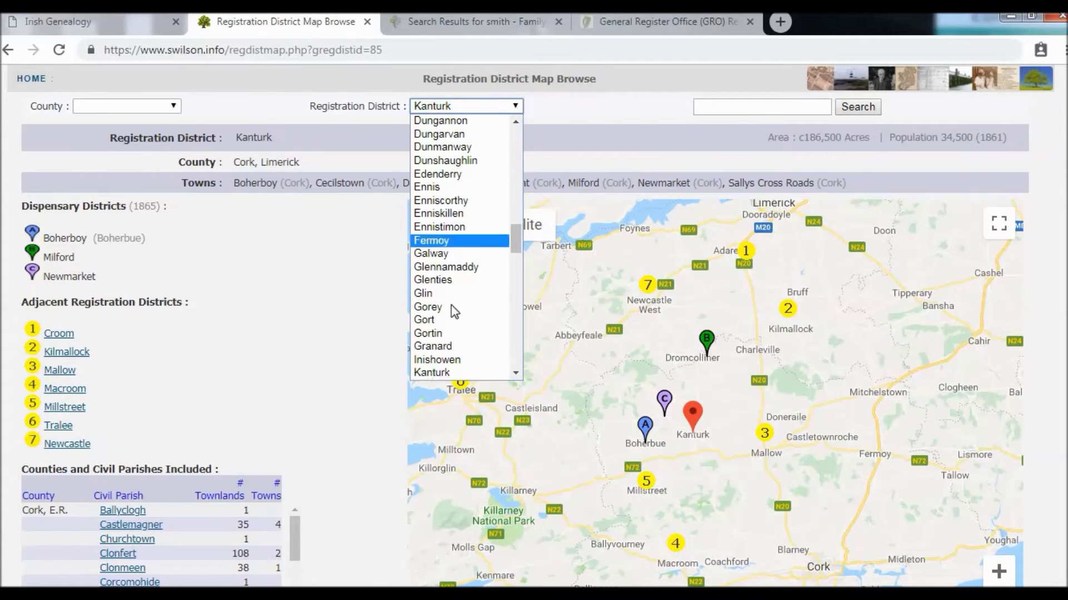
left_click(421, 351)
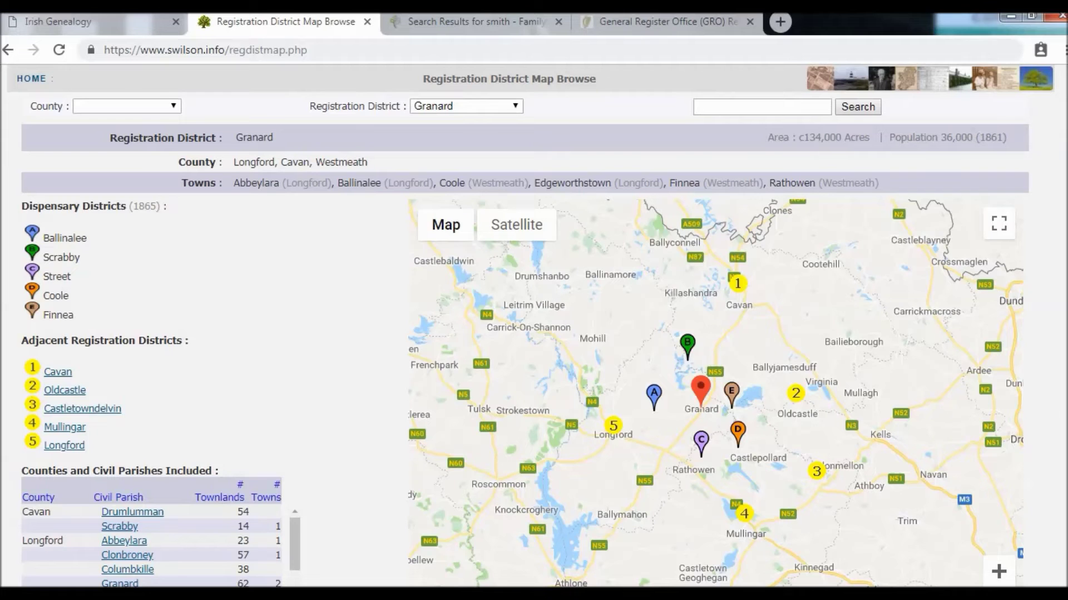
Step: Examine Granard's location within Ireland and its surrounding dispensary districts on the map at different zoom levels
scroll(1045, 334, "down", 2)
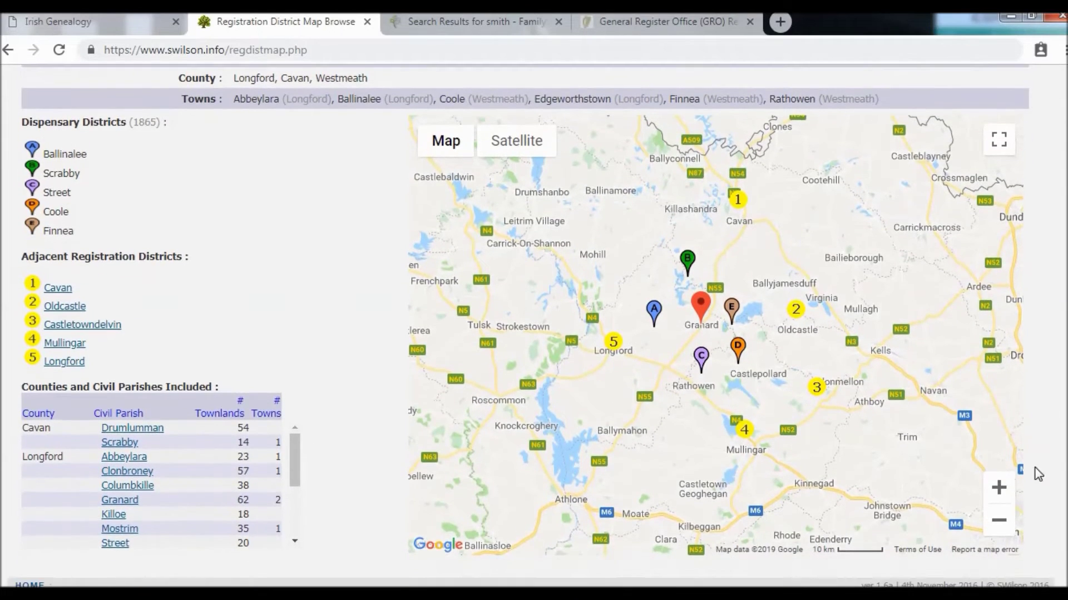
left_click(1000, 521)
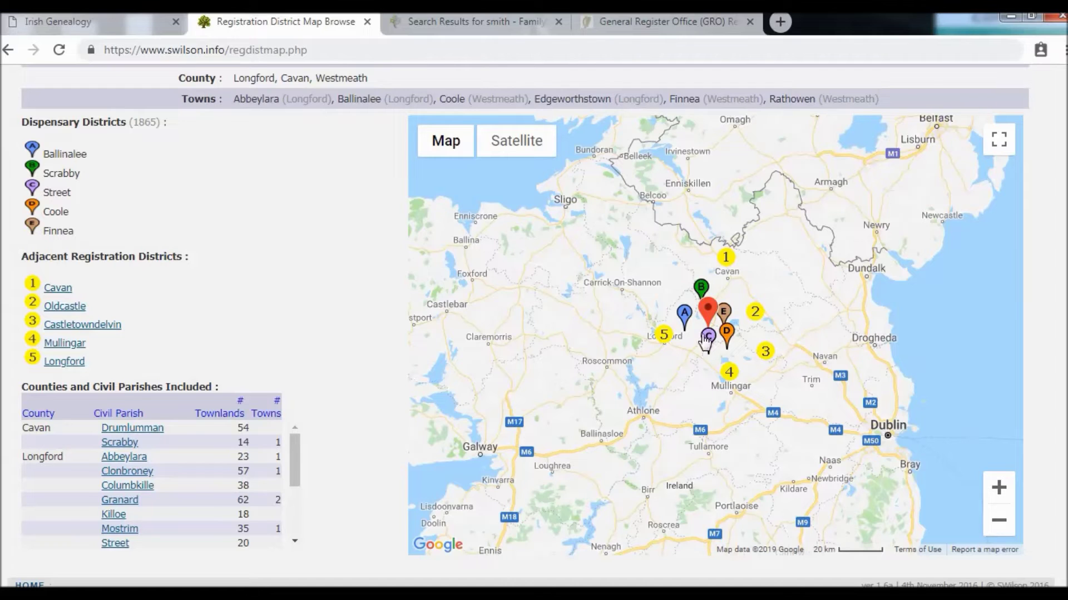
left_click(999, 499)
left_click(999, 499)
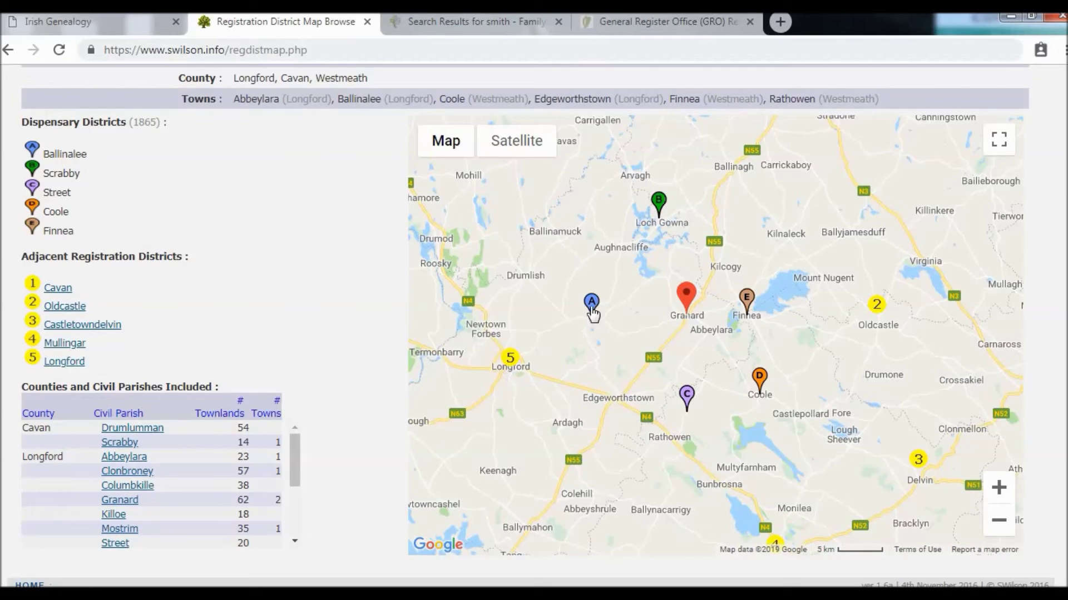
Step: Examine the area between Granard and Finnea on the district map in closer detail
mouse_move(592, 306)
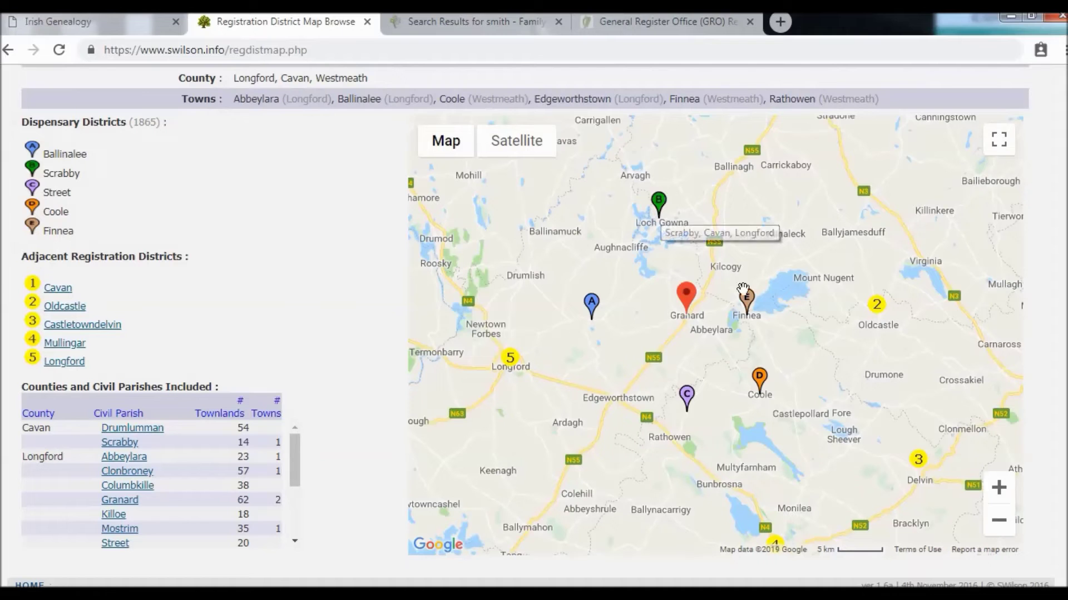
left_click(998, 490)
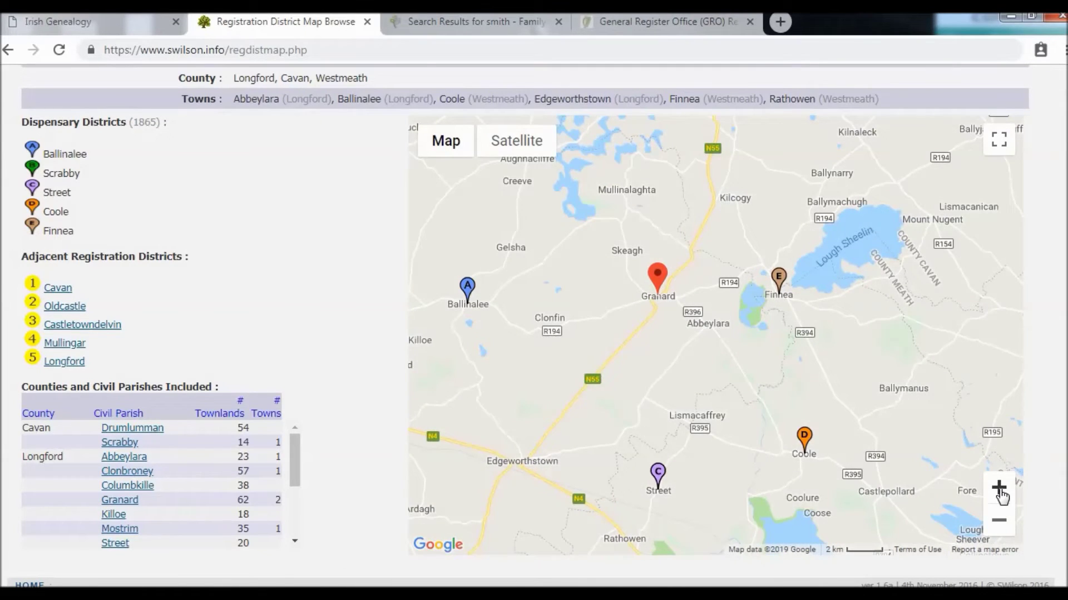
left_click(999, 491)
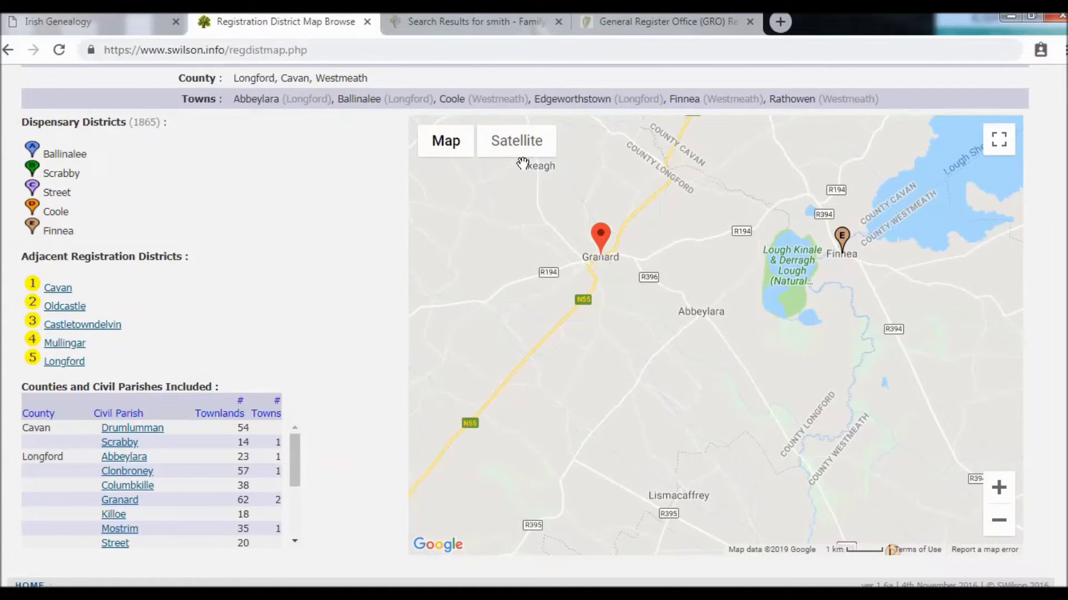
Step: Return to the marriage results, open the 3 February 1889 Granard record and read its entry in the register image
left_click(79, 20)
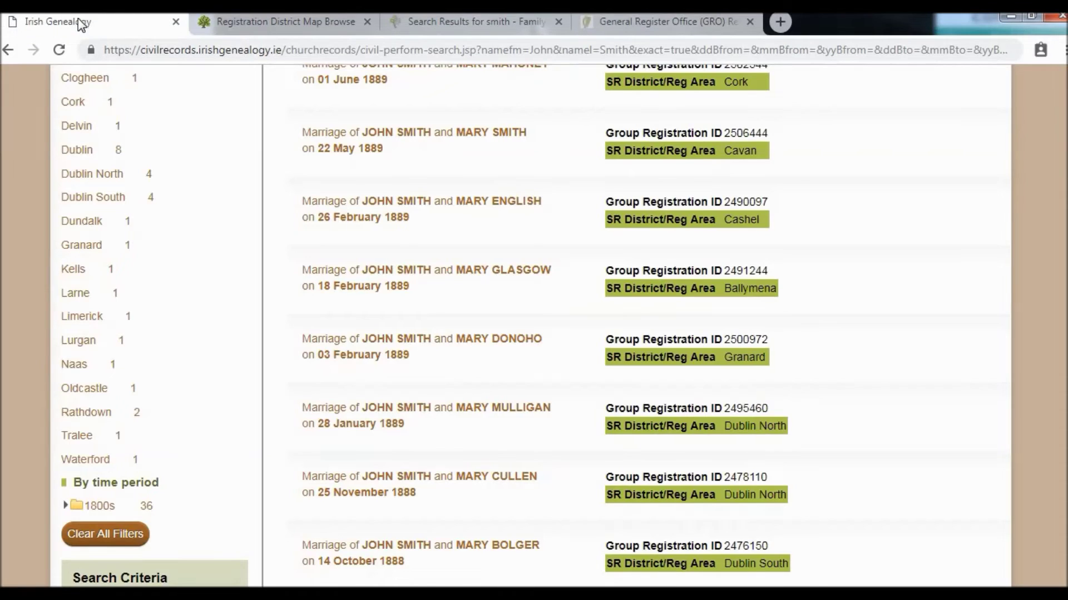
left_click(389, 333)
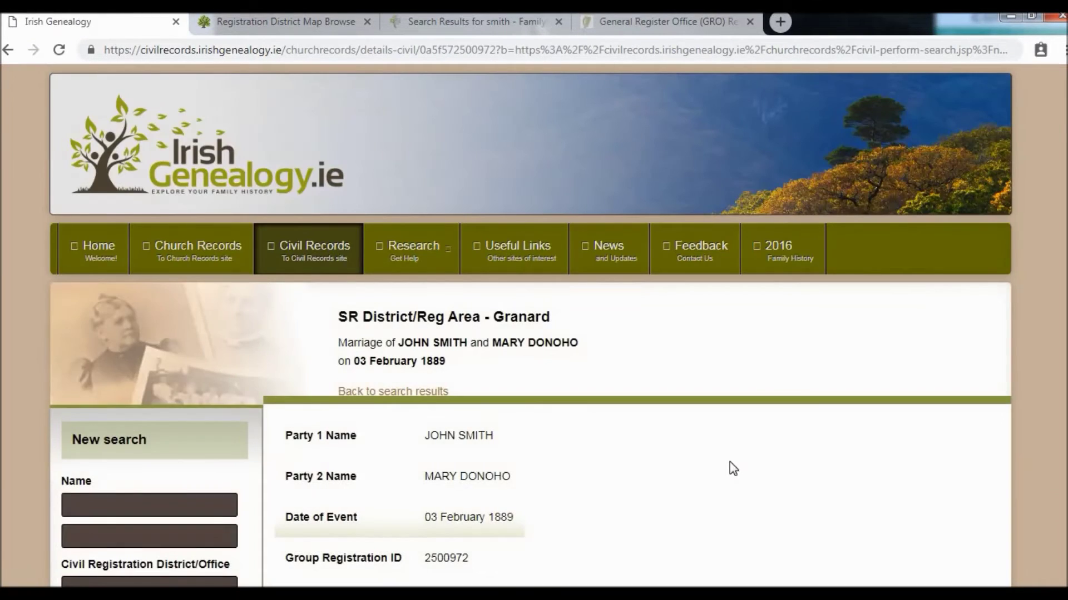
scroll(729, 462, "down", 5)
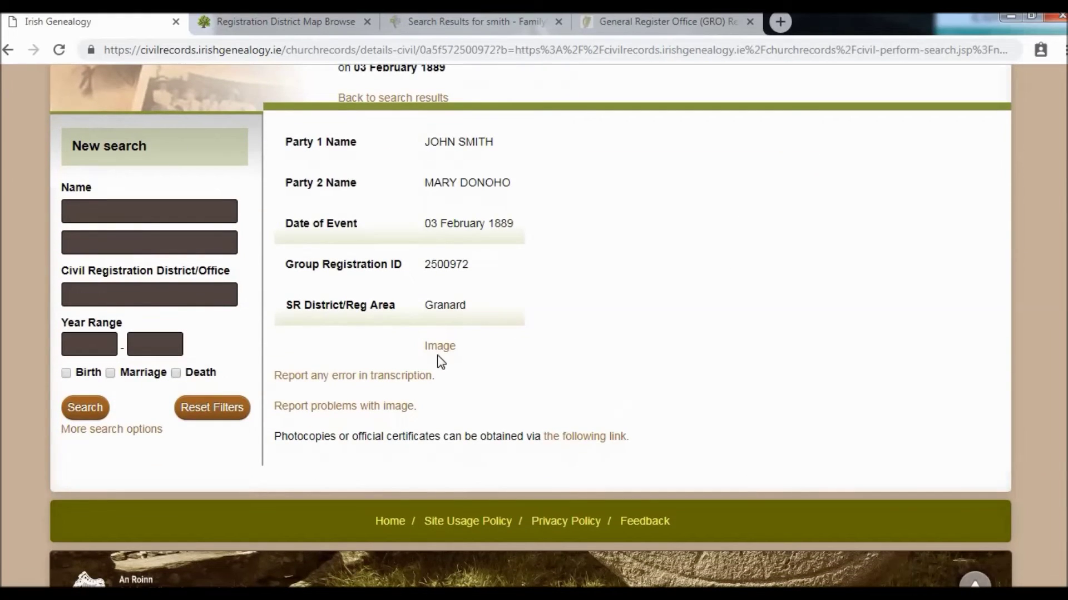
left_click(438, 352)
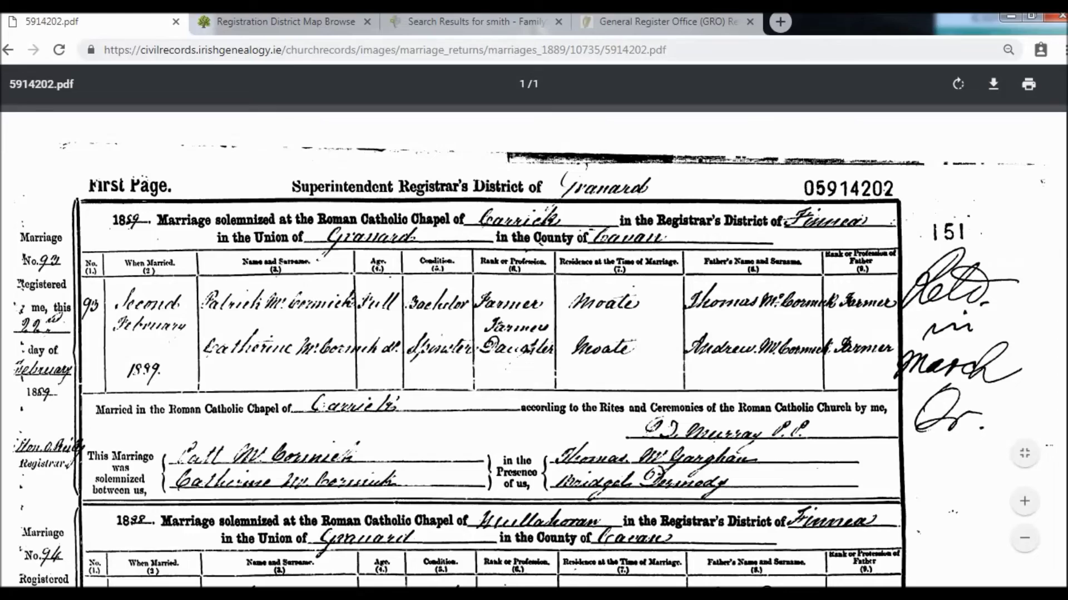
scroll(533, 345, "down", 6)
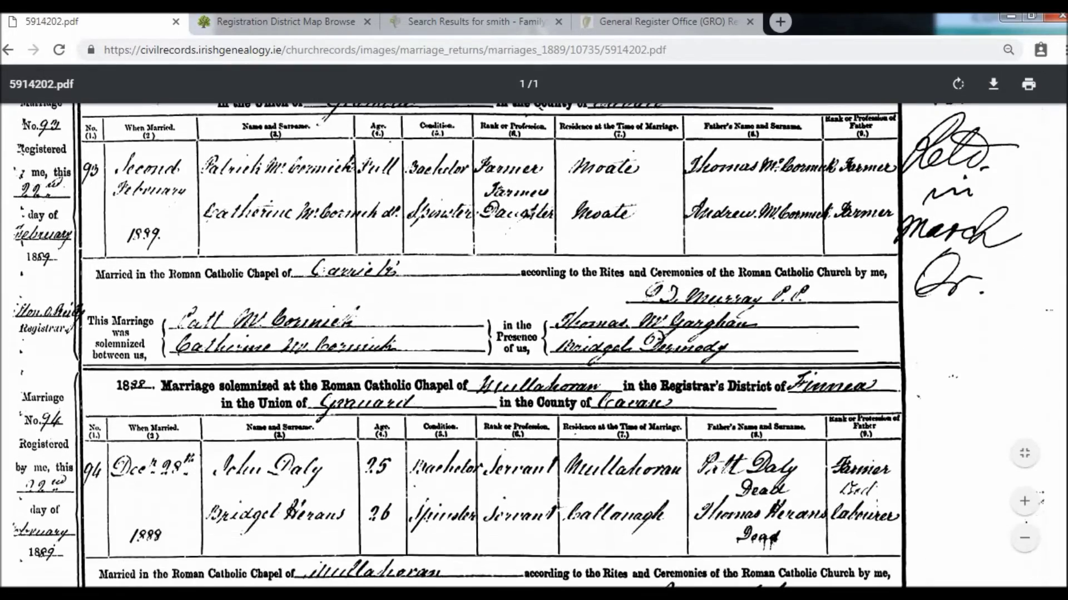
scroll(533, 345, "down", 6)
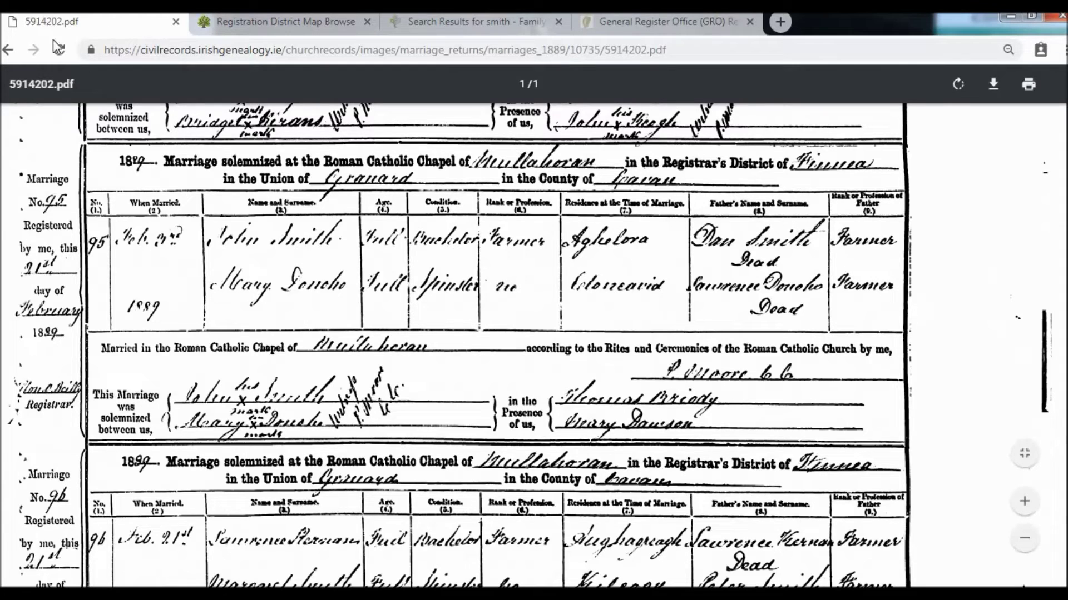
Step: Run a new civil records search for deaths using the person's first and last name, without a district or year range
left_click(9, 51)
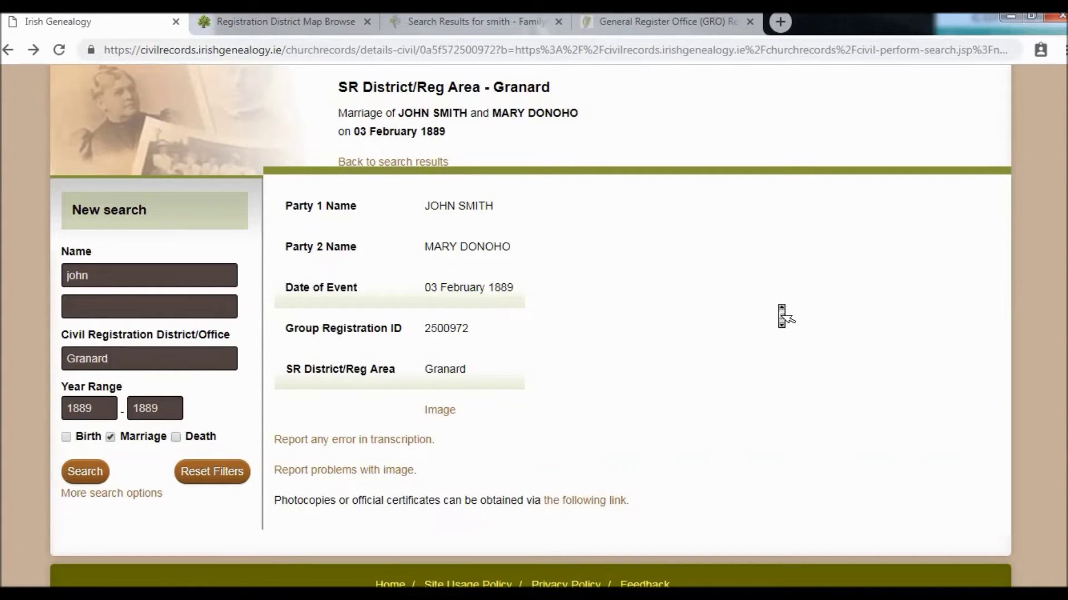
scroll(781, 312, "up", 3)
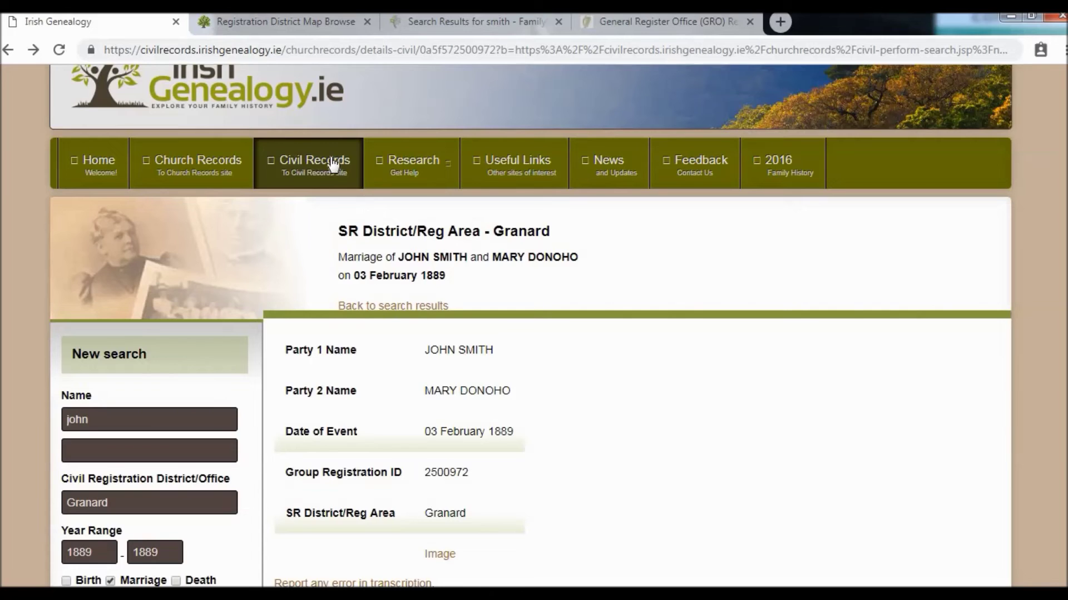
left_click(333, 164)
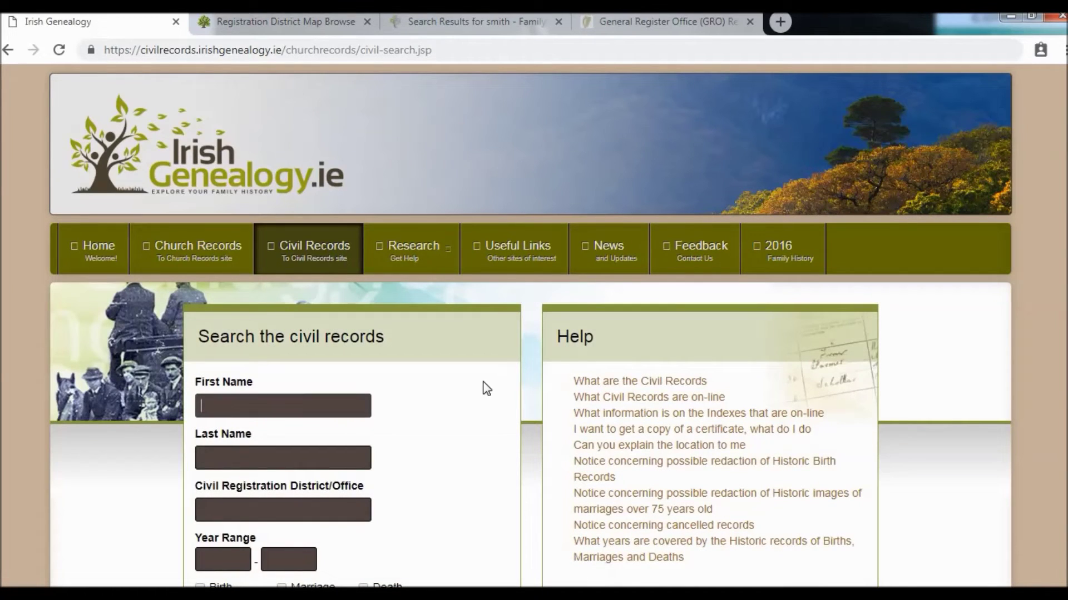
scroll(486, 388, "down", 3)
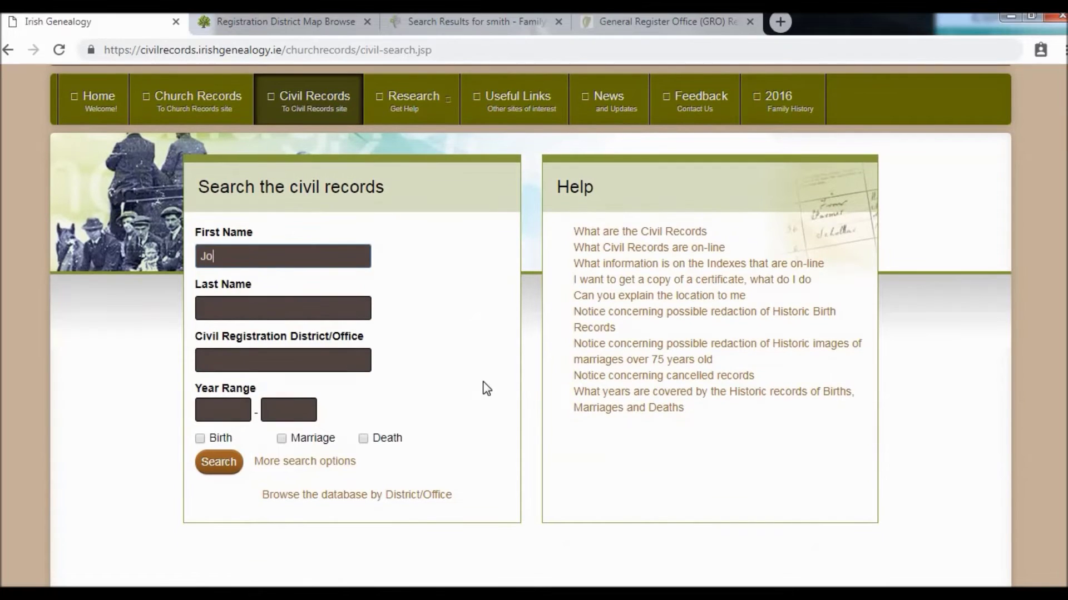
left_click(283, 308)
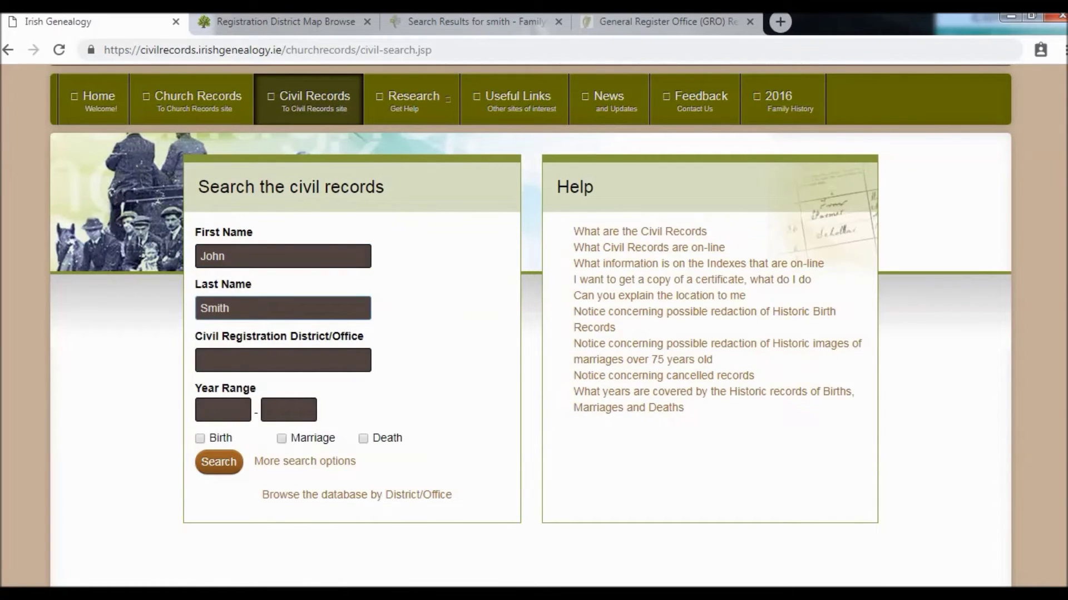
left_click(364, 439)
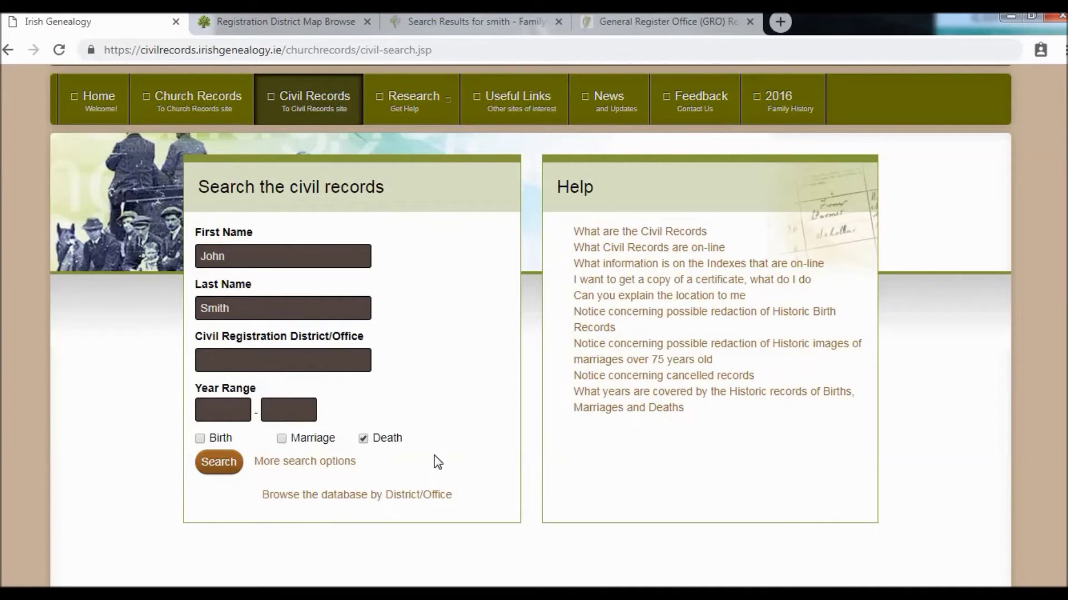
left_click(209, 466)
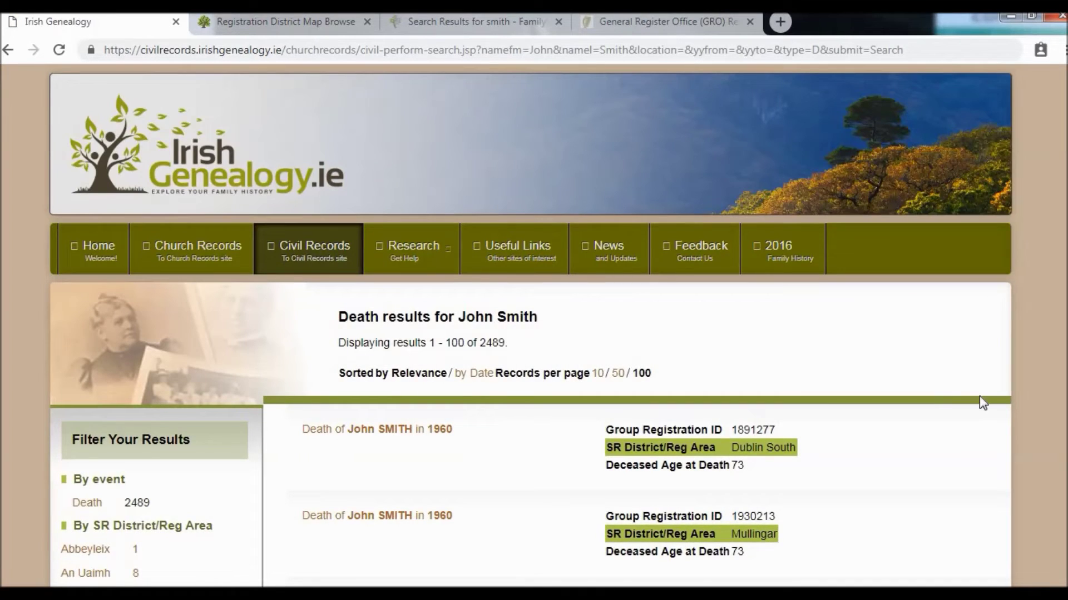
Step: Highlight the total number of death results and look through the listed years, districts and ages at death
scroll(979, 396, "down", 3)
left_click_drag(479, 145, 499, 143)
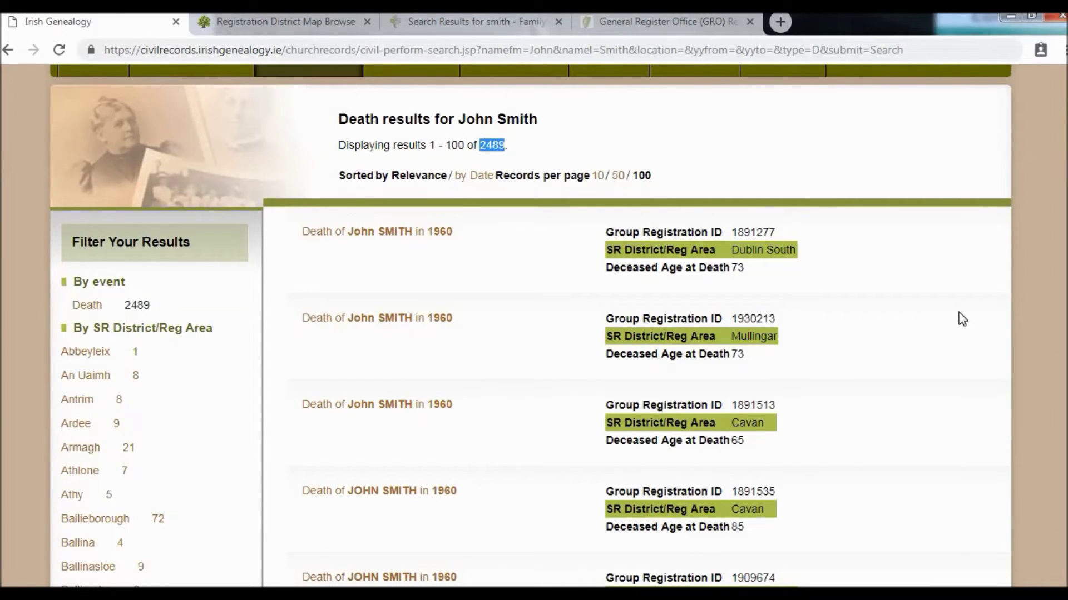
scroll(962, 320, "up", 1)
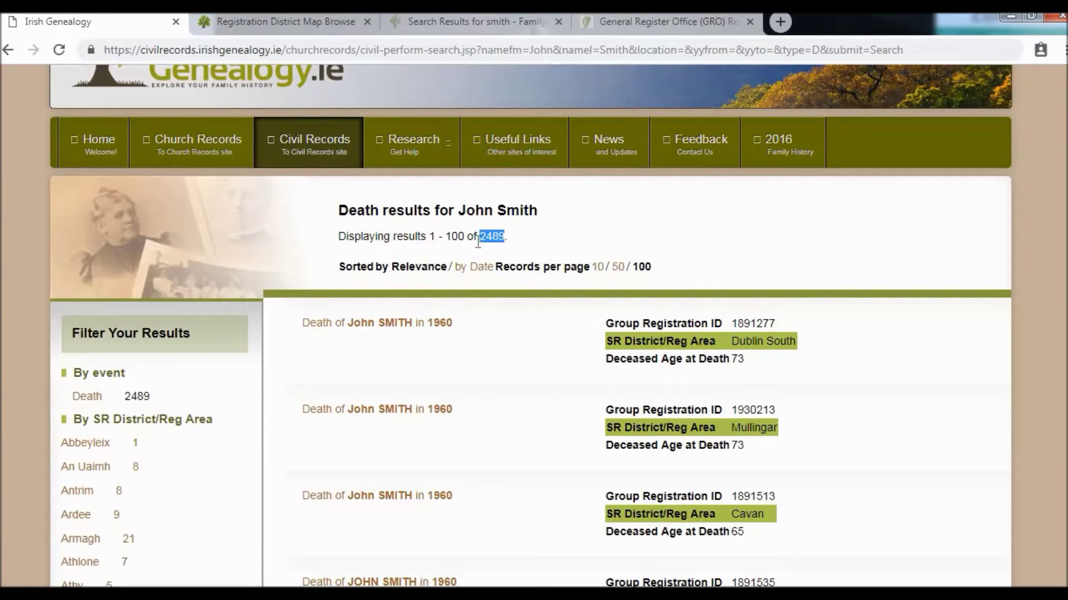
middle_click(852, 384)
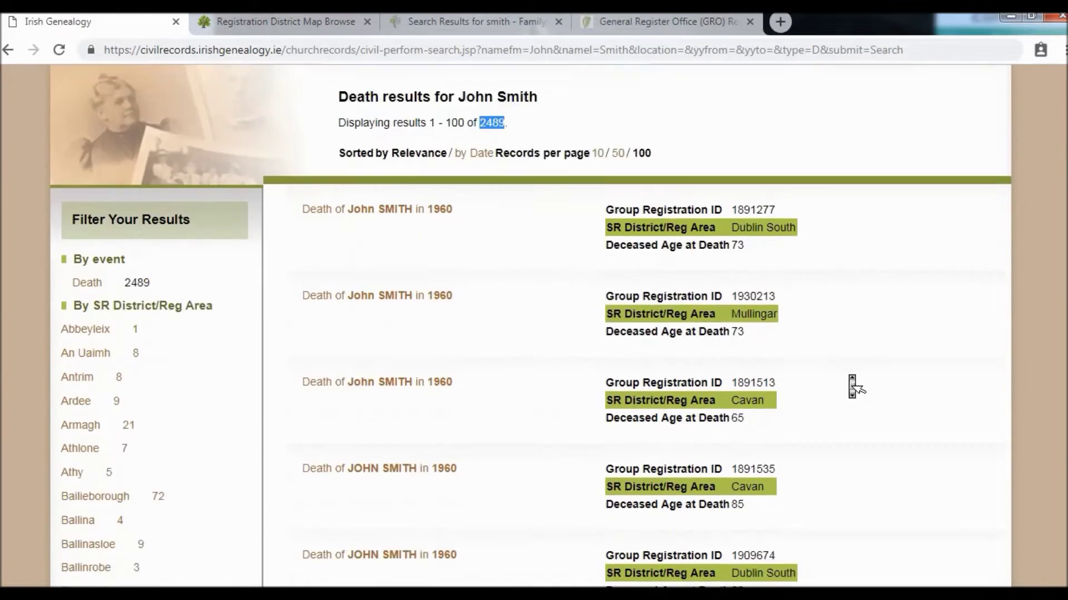
scroll(853, 384, "down", 20)
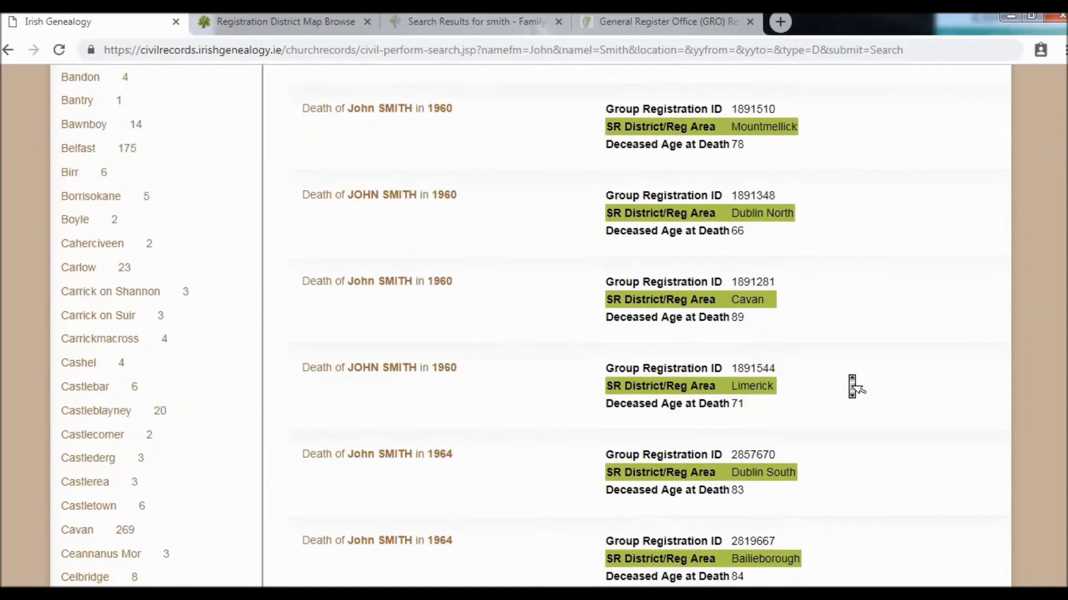
scroll(852, 383, "down", 20)
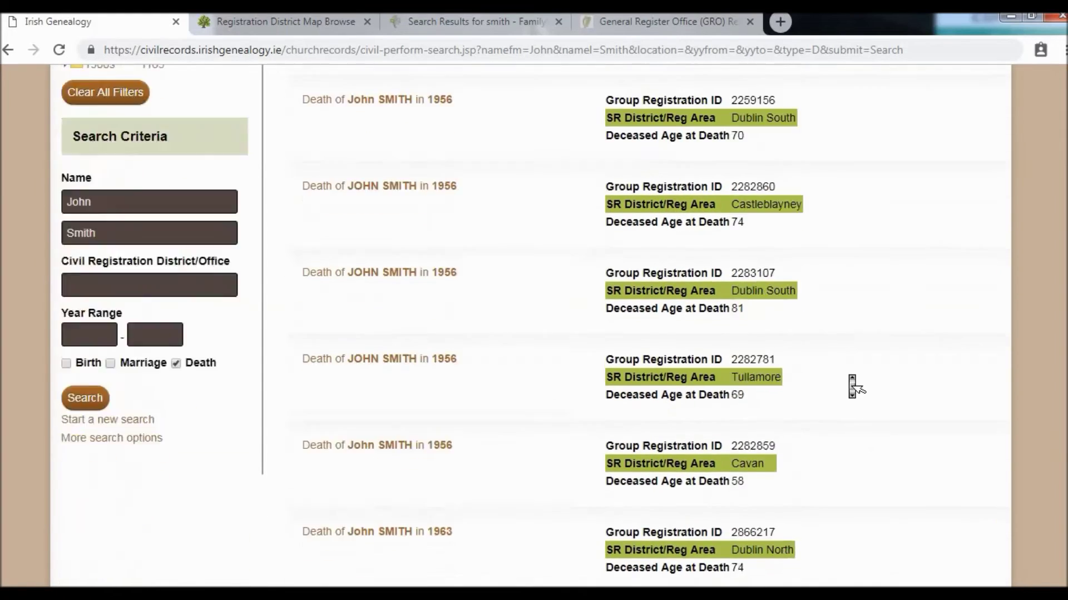
middle_click(852, 385)
scroll(852, 384, "up", 10)
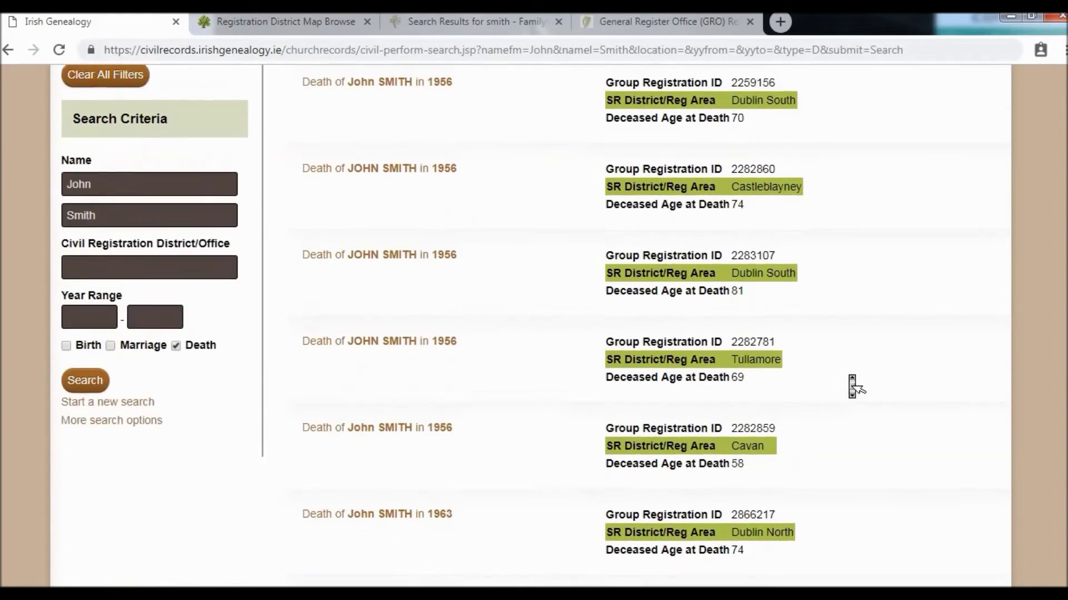
middle_click(852, 383)
Step: Restrict the death search to the year range 1887 to 1887 and rerun it
left_click(89, 439)
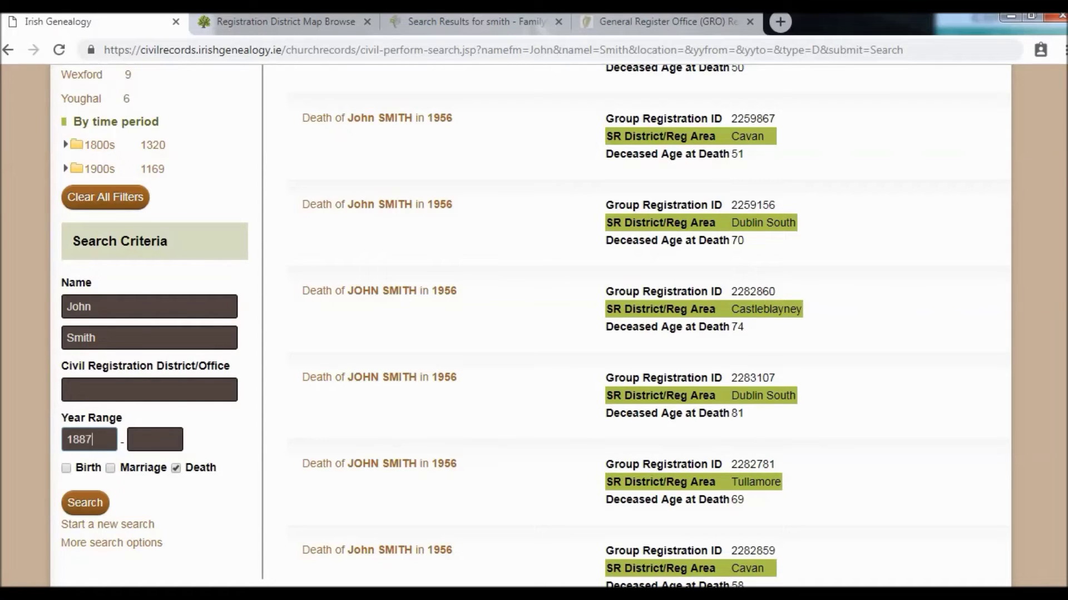
left_click(154, 440)
left_click(85, 502)
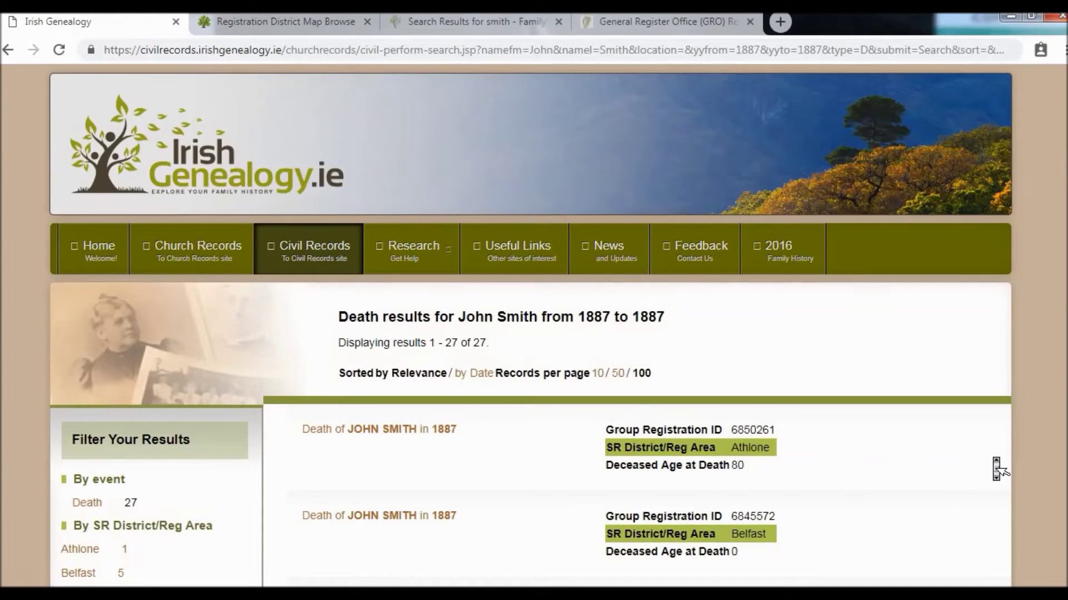
Step: Look through the 1887 death results and highlight the age at death in the Athlone record
scroll(995, 462, "down", 3)
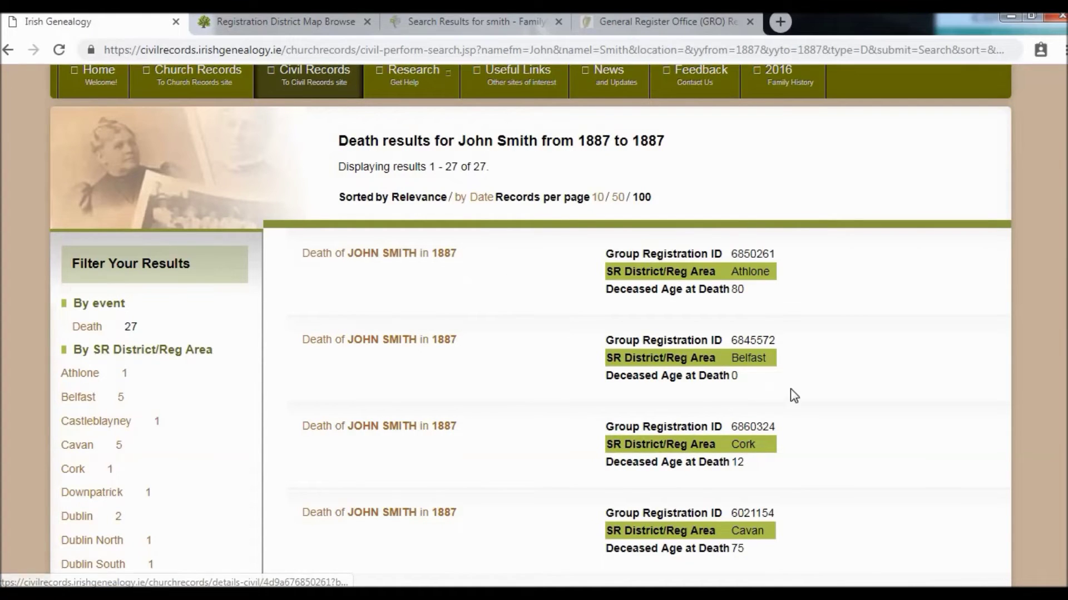
scroll(819, 392, "down", 1)
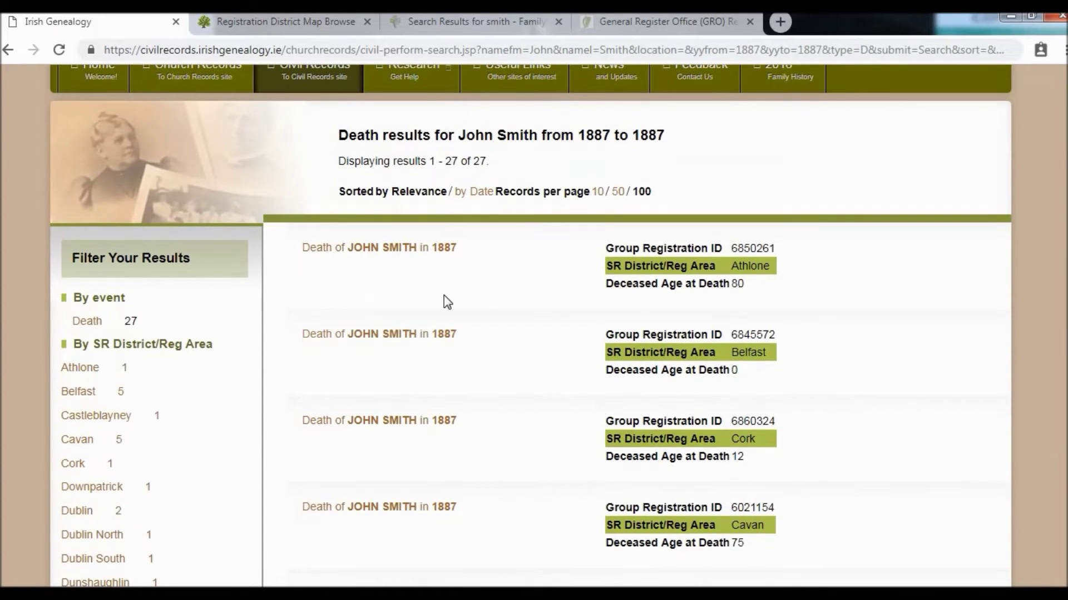
double_click(744, 284)
Step: Check the Age at Death option in the advanced civil records search, and return to the 1887 death results
scroll(950, 356, "down", 15)
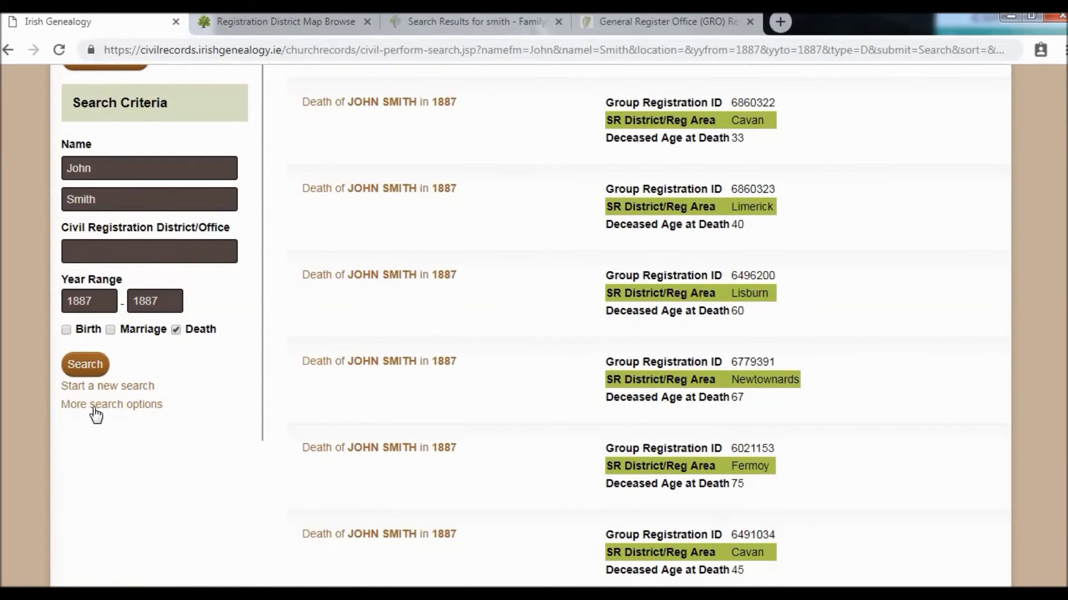
left_click(97, 406)
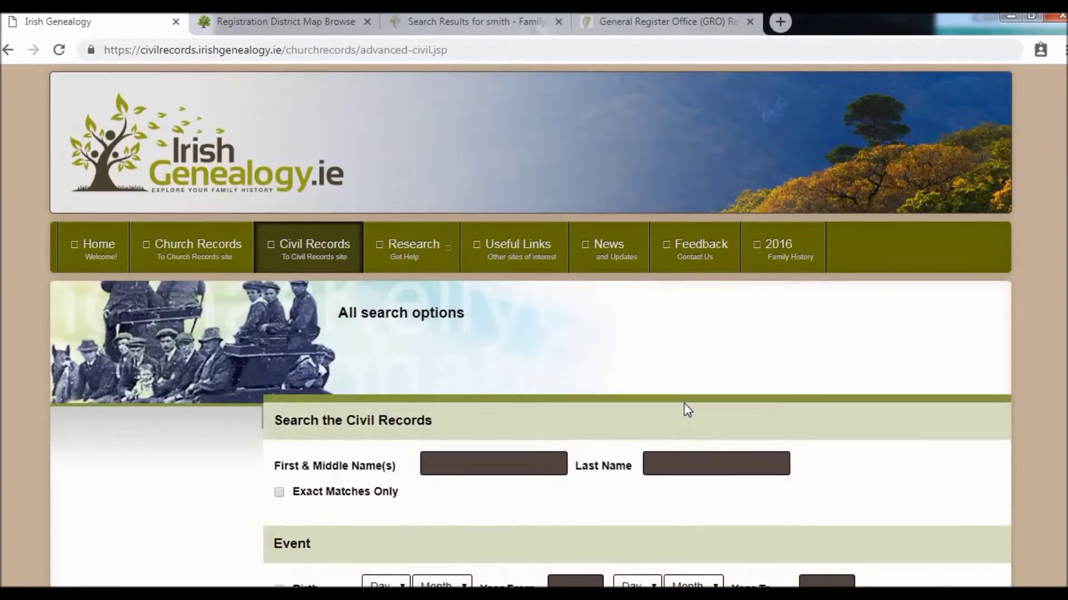
scroll(684, 410, "down", 7)
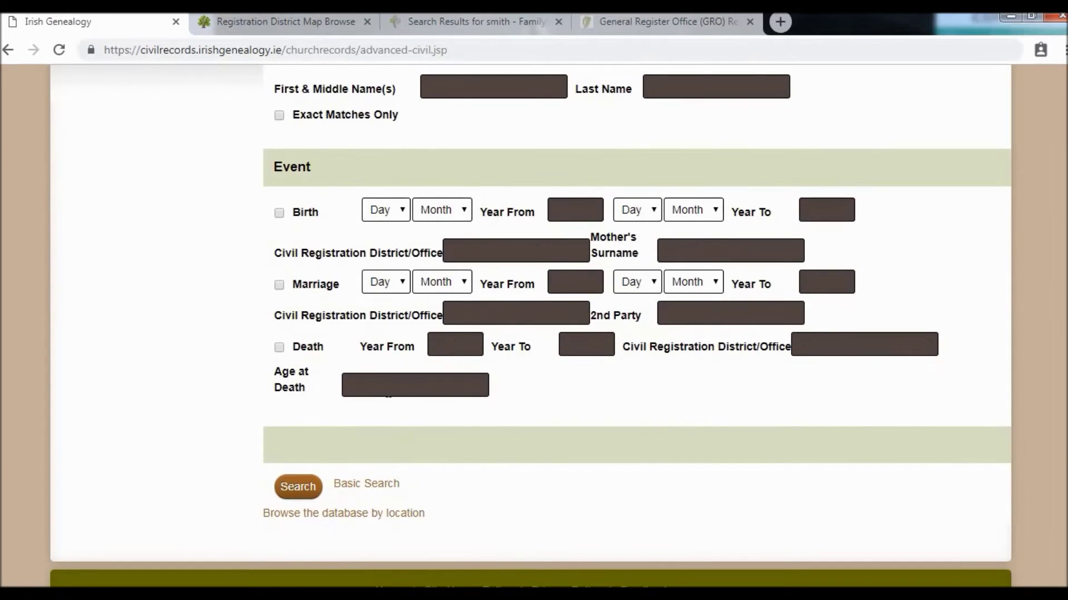
left_click(347, 385)
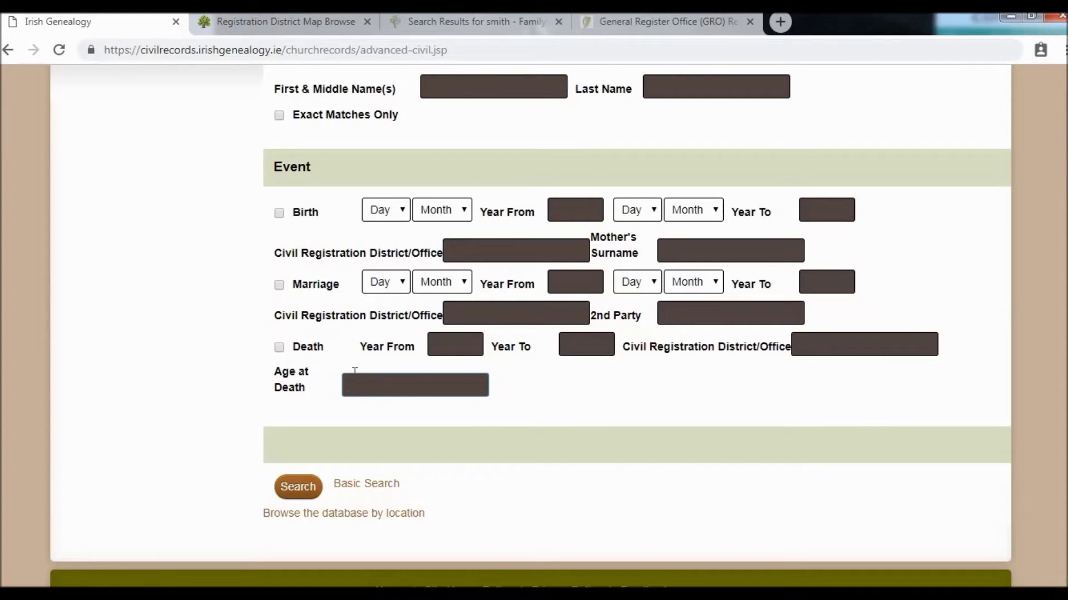
left_click(8, 50)
Step: Open the 1887 Athlone death record and read its entry in the register image
middle_click(797, 301)
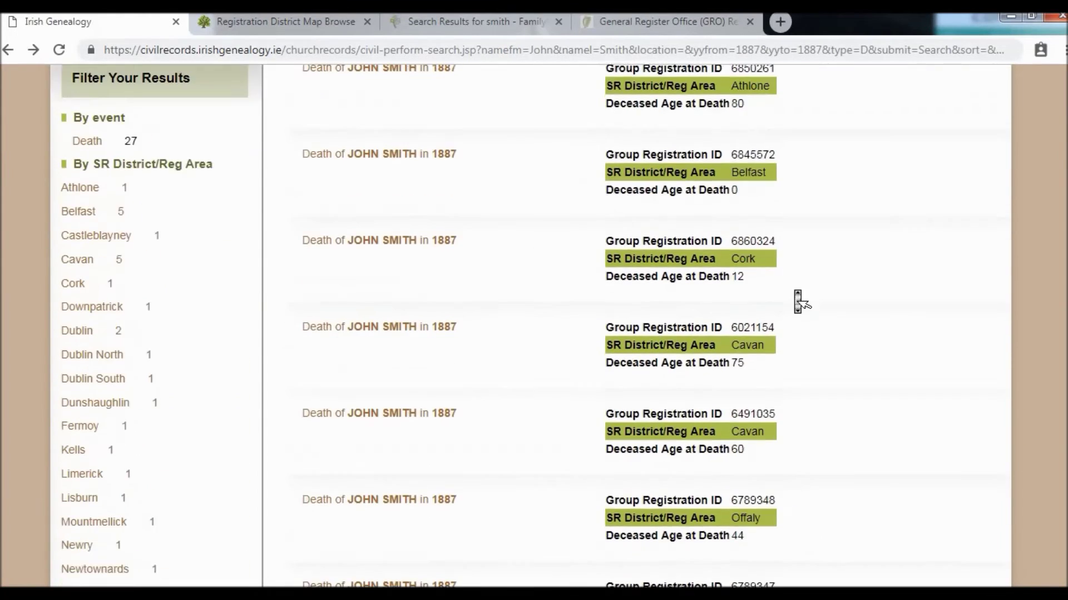
left_click(426, 228)
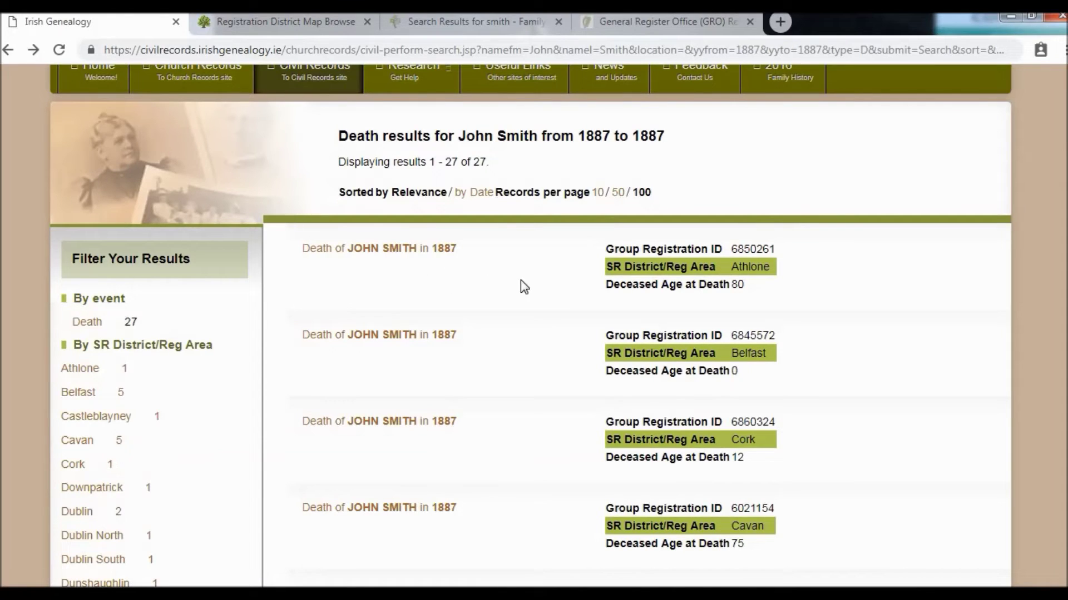
left_click(418, 248)
scroll(645, 356, "down", 5)
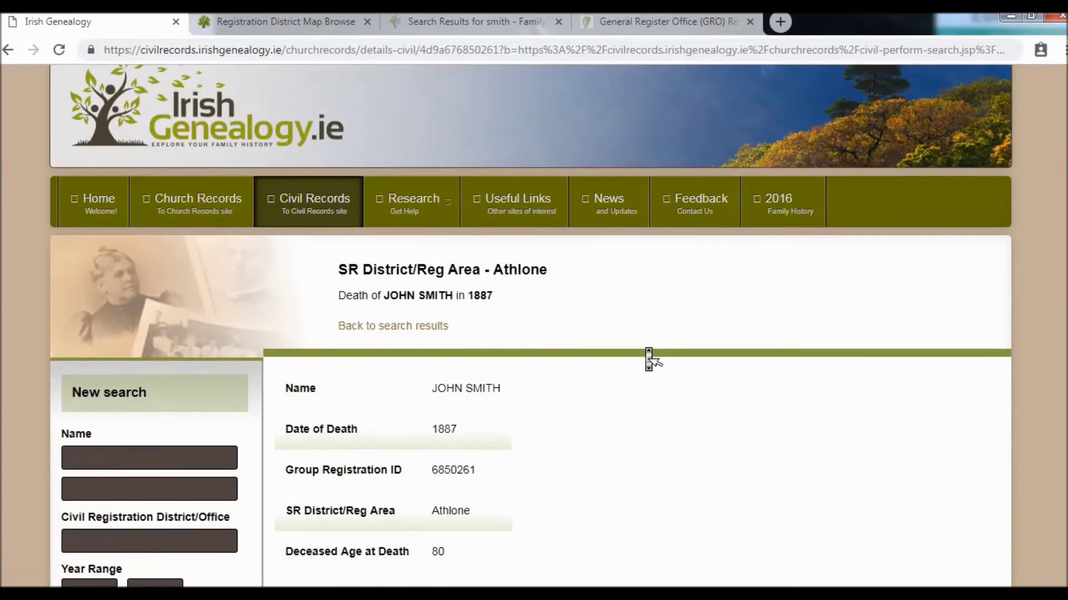
left_click(450, 387)
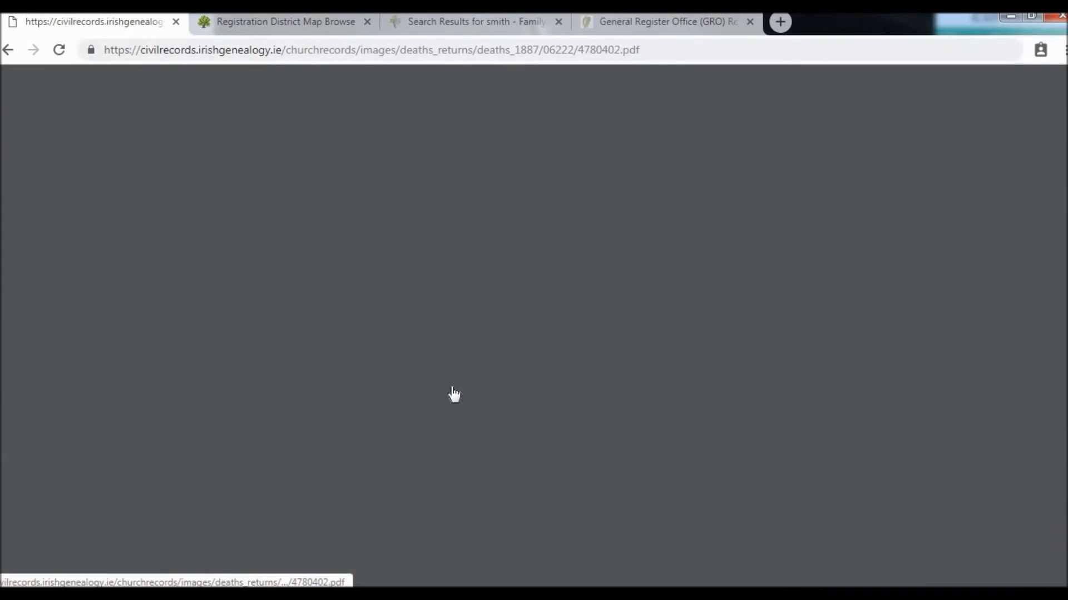
scroll(753, 322, "down", 6)
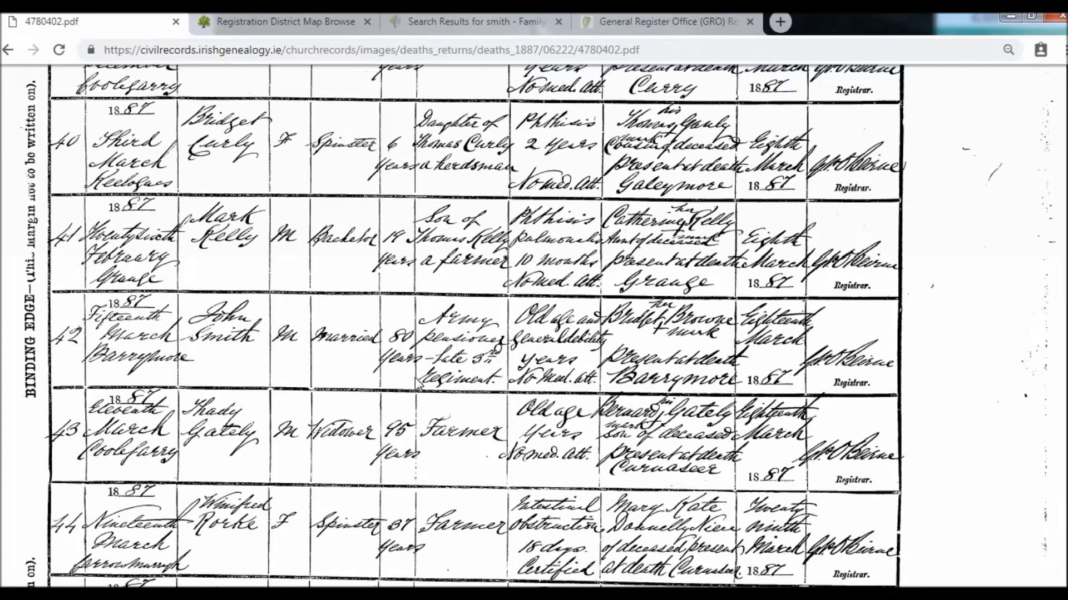
Step: Return to the 1887 death results and open the register image of the Belfast record with age at death 0
left_click(8, 51)
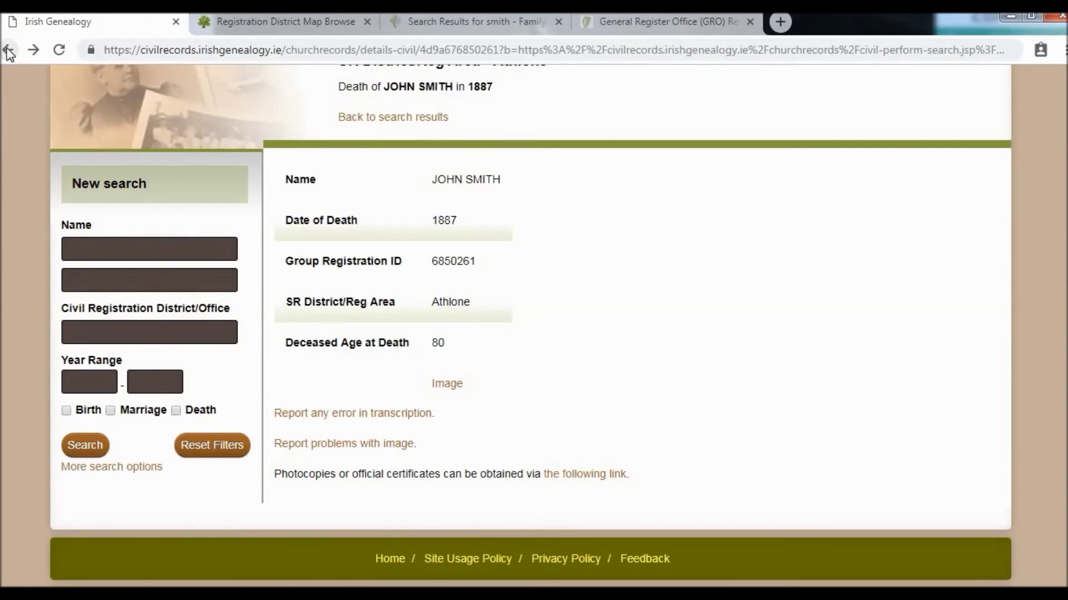
left_click(8, 51)
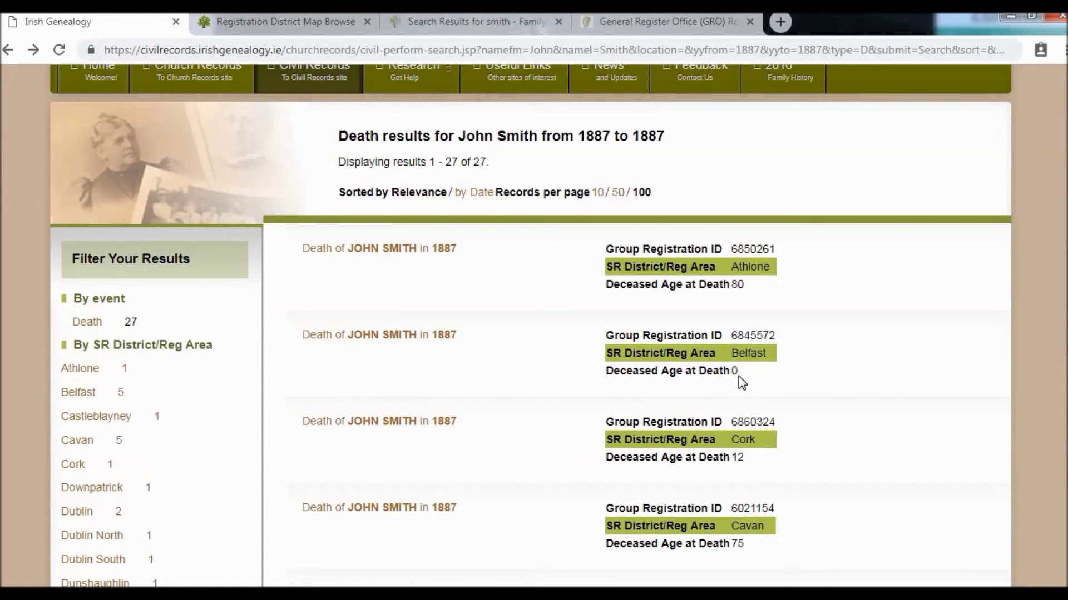
left_click(431, 344)
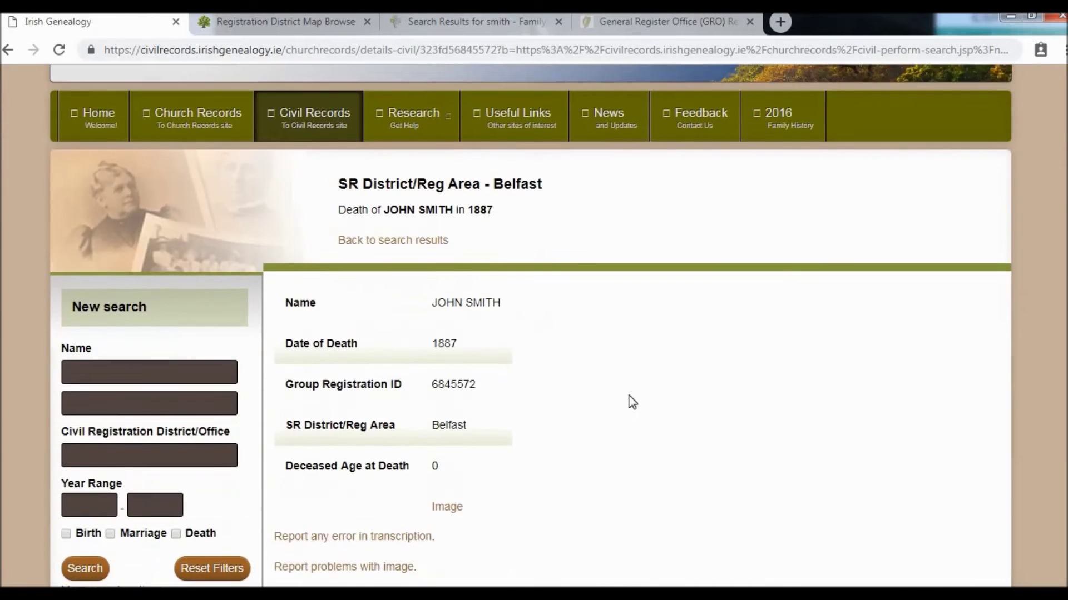
scroll(632, 403, "down", 2)
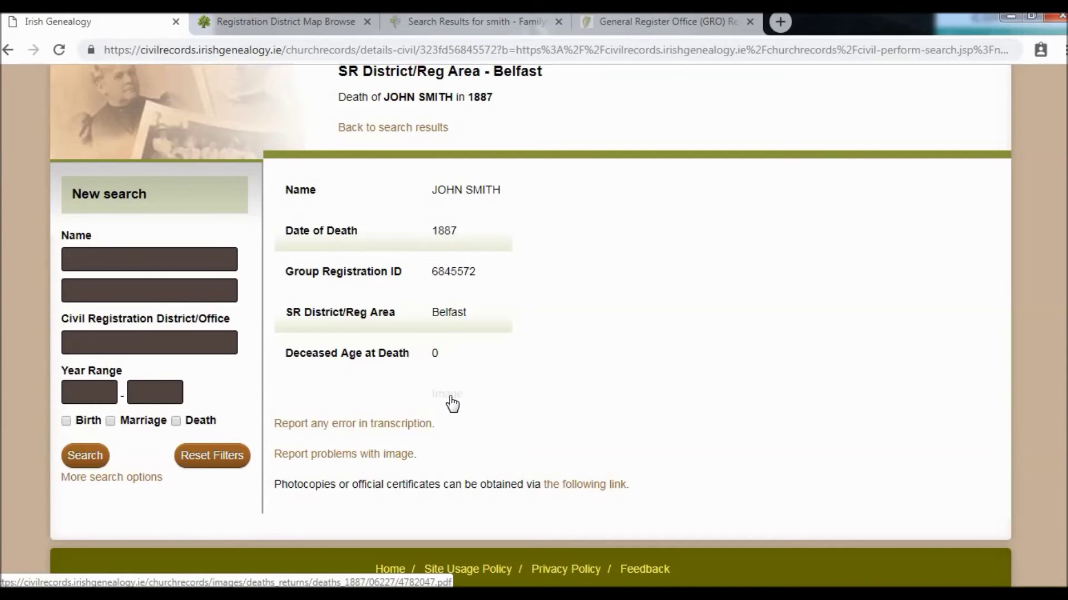
left_click(453, 404)
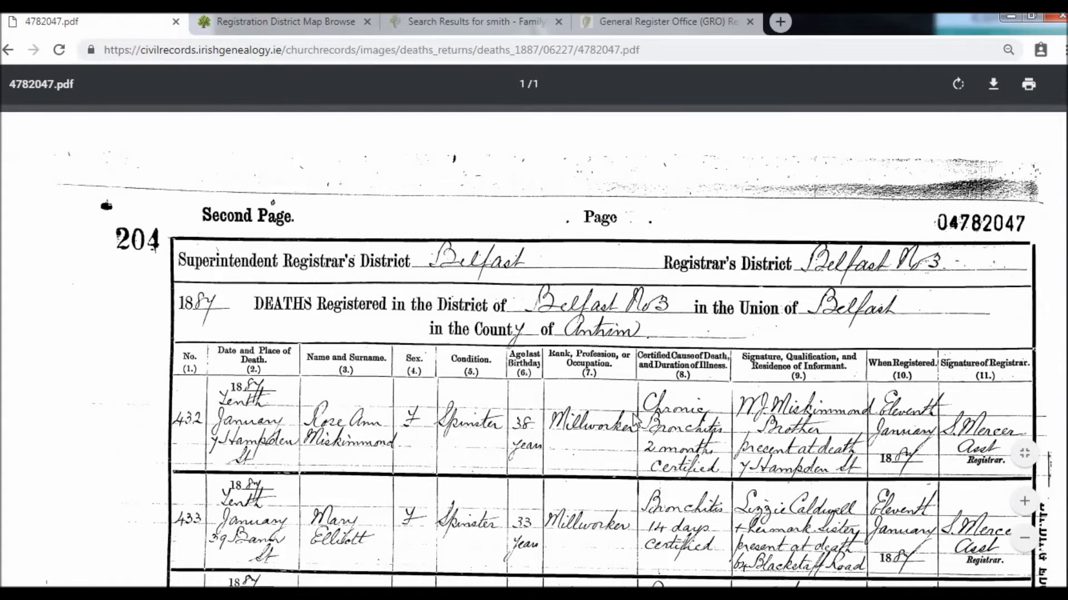
Step: Find and read the matching child's entry in the Belfast death register image, and return to the record details
scroll(640, 445, "down", 6)
scroll(645, 453, "down", 3)
scroll(643, 453, "down", 4)
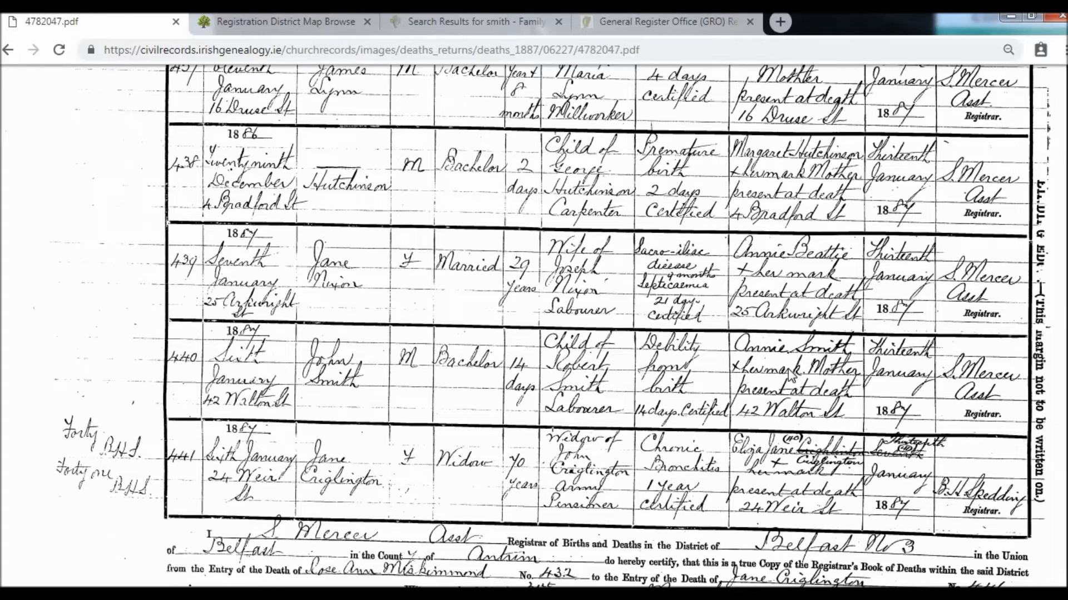
scroll(792, 373, "up", 1)
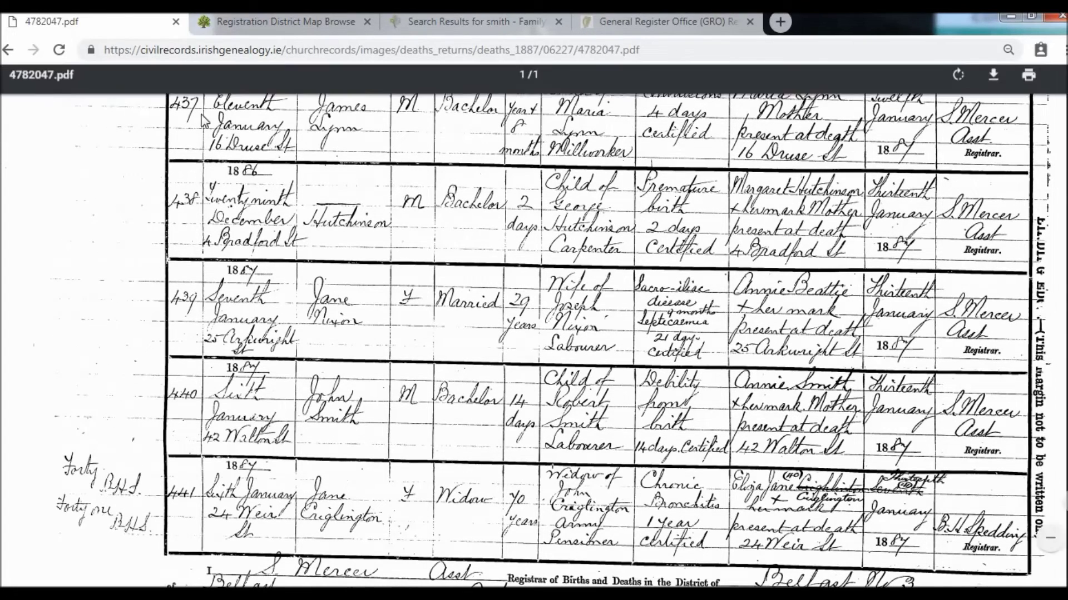
left_click(8, 51)
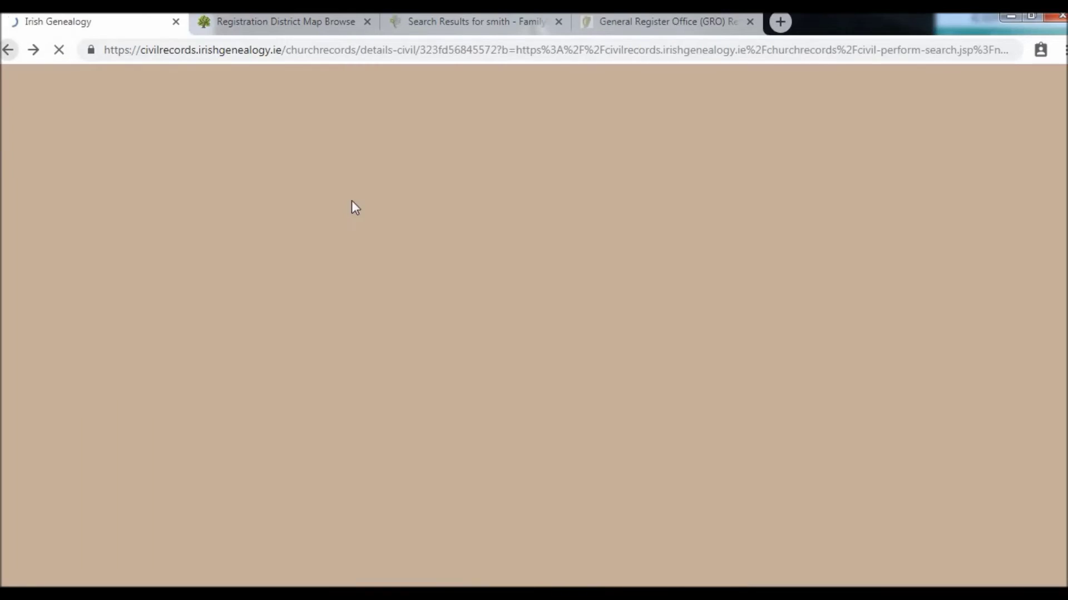
scroll(753, 375, "up", 4)
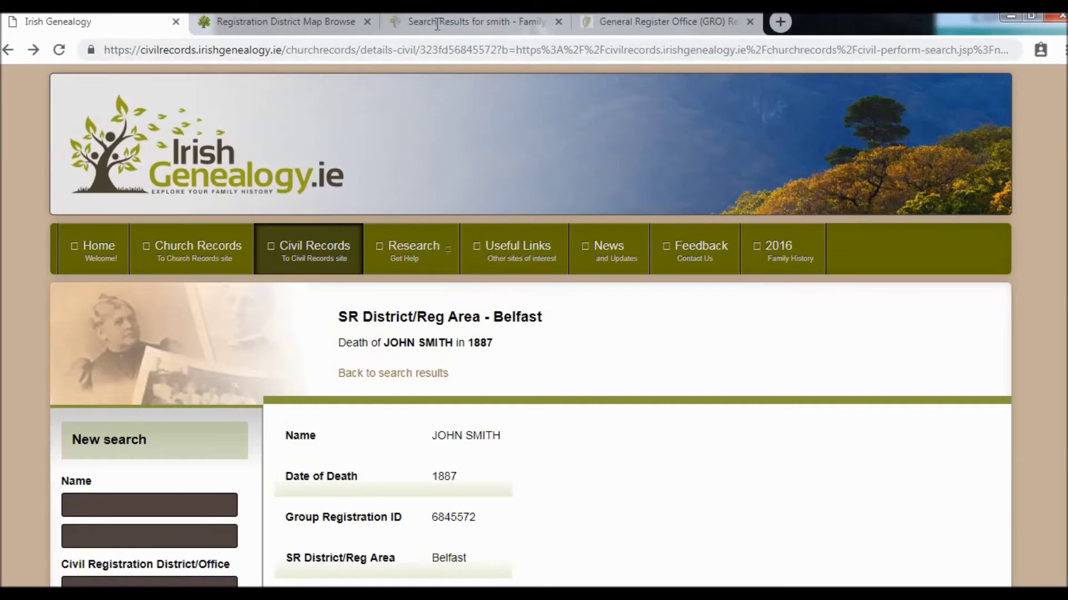
Step: Switch to FamilySearch and review the Ireland Civil Registration Indexes, 1845-1958 collection page, highlighting the end year in its title
left_click(464, 22)
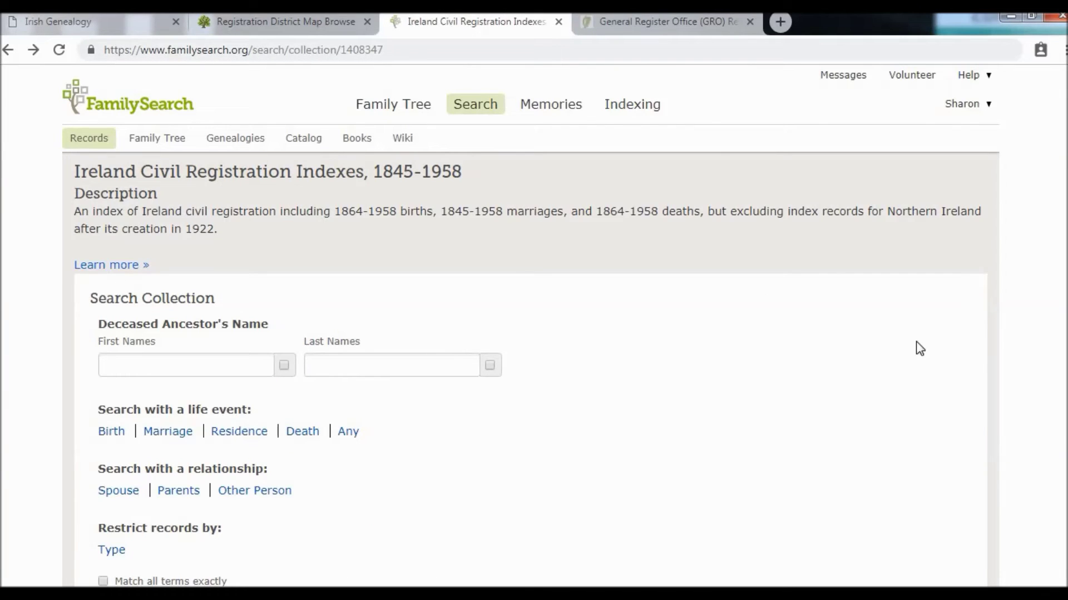
scroll(1012, 350, "down", 1)
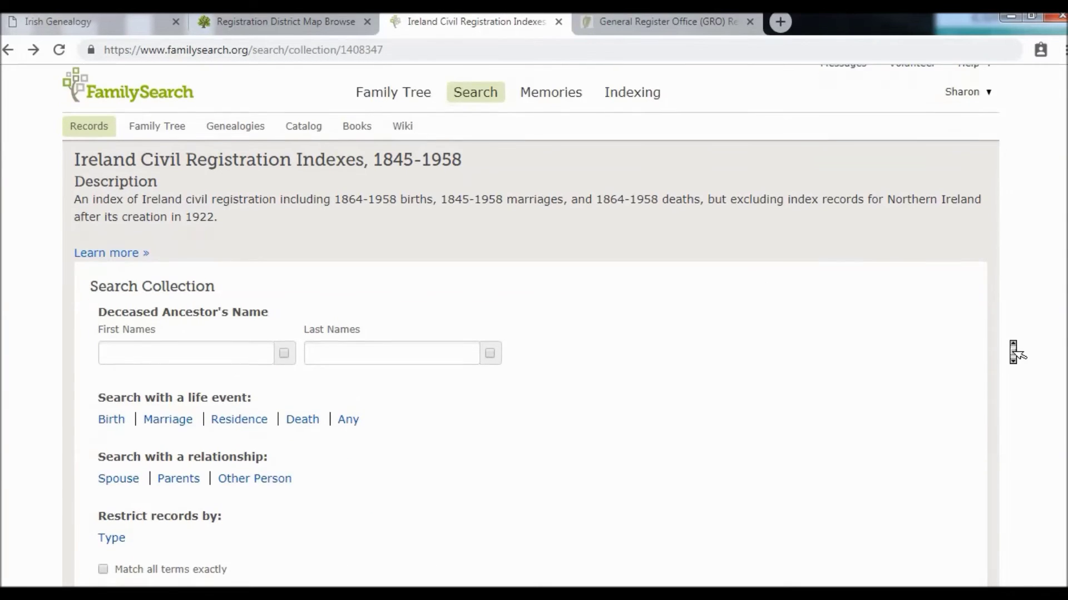
scroll(1012, 351, "up", 1)
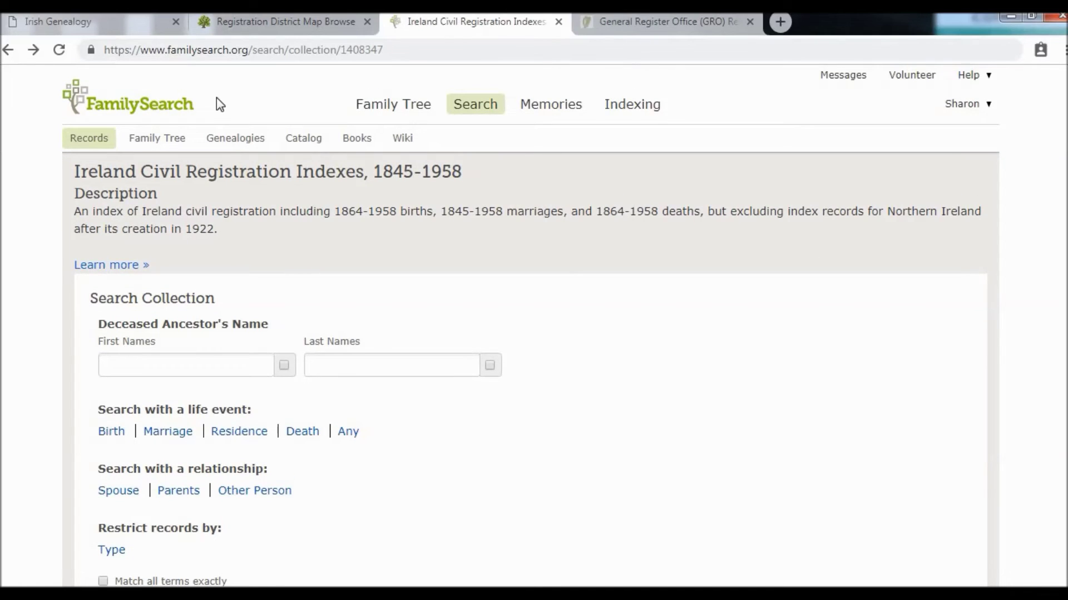
middle_click(630, 362)
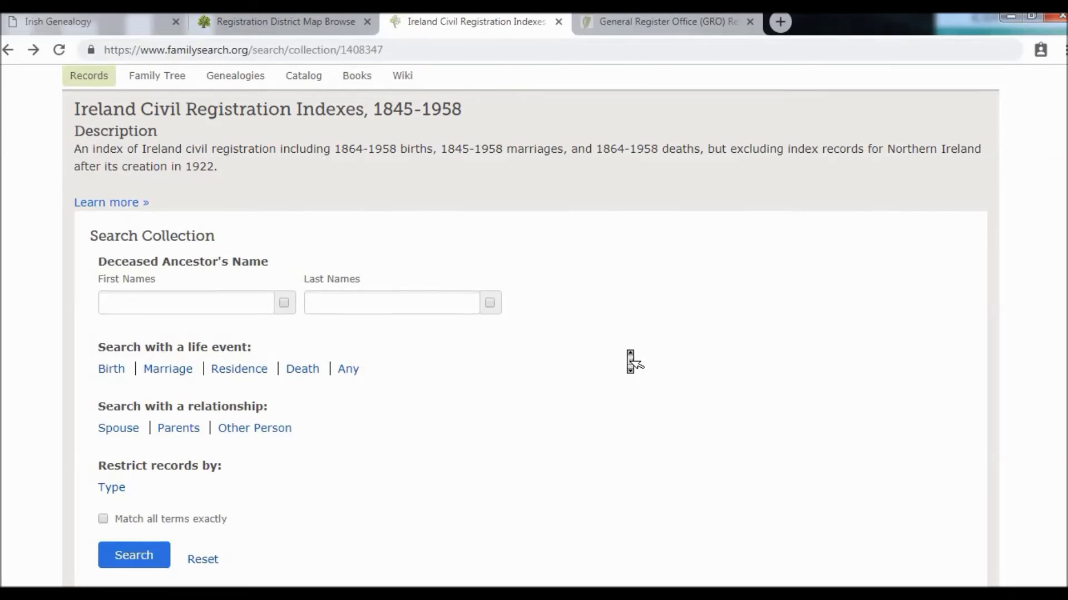
scroll(630, 362, "up", 1)
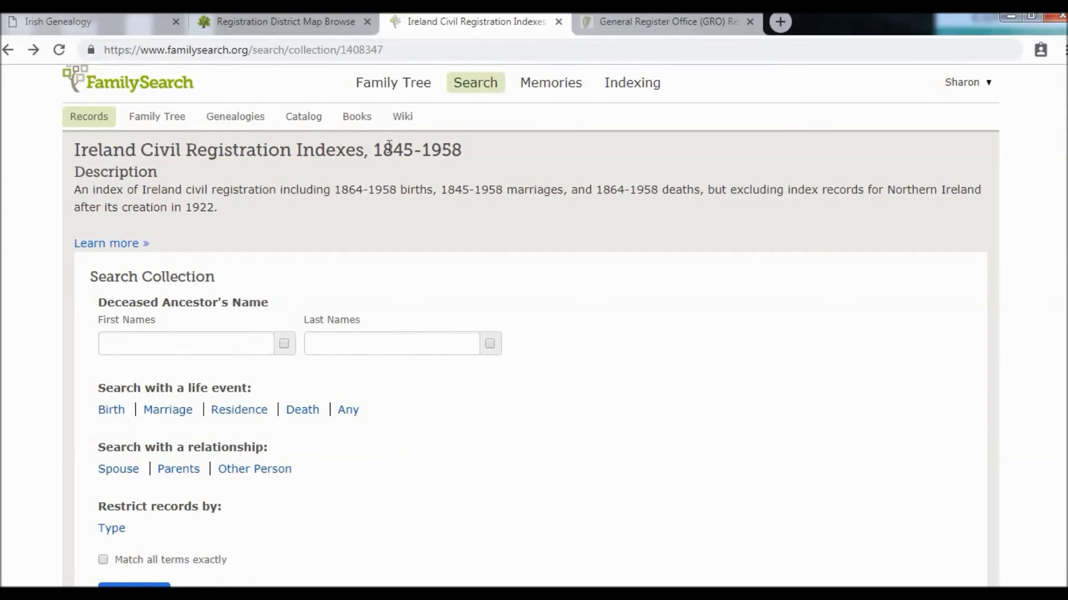
left_click_drag(408, 150, 463, 149)
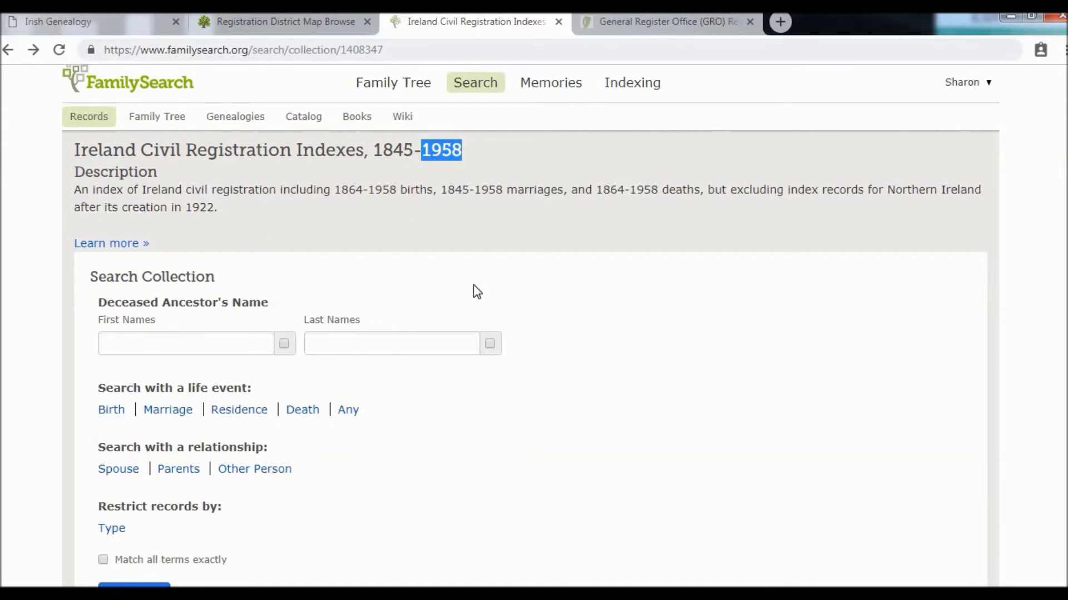
left_click(578, 310)
middle_click(582, 315)
scroll(583, 315, "down", 2)
middle_click(582, 310)
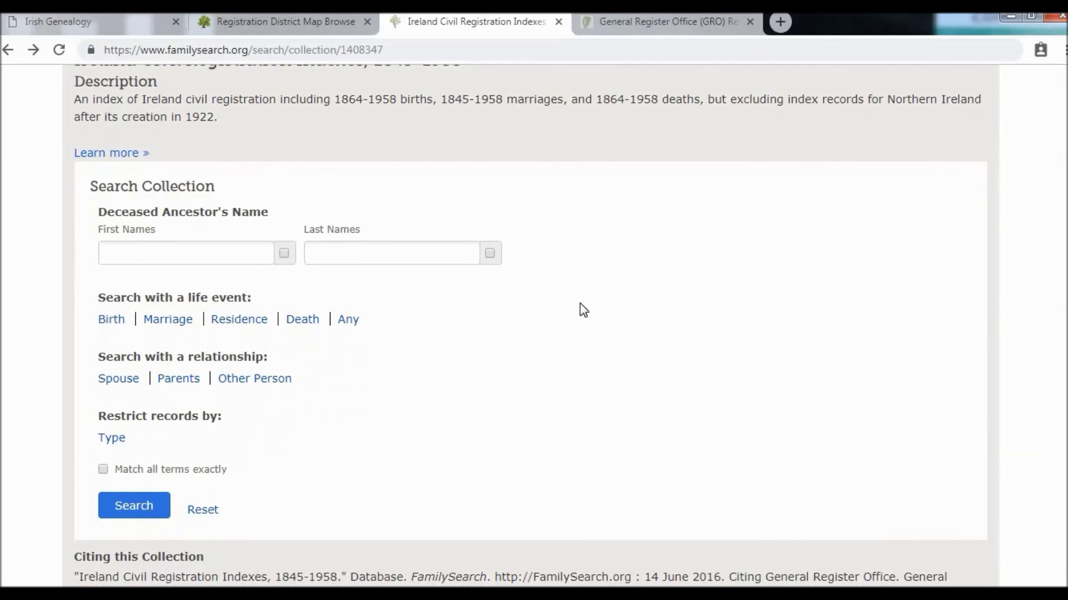
Step: Search the collection for the ancestor's first and last names, with exact matching enabled for both
left_click(231, 259)
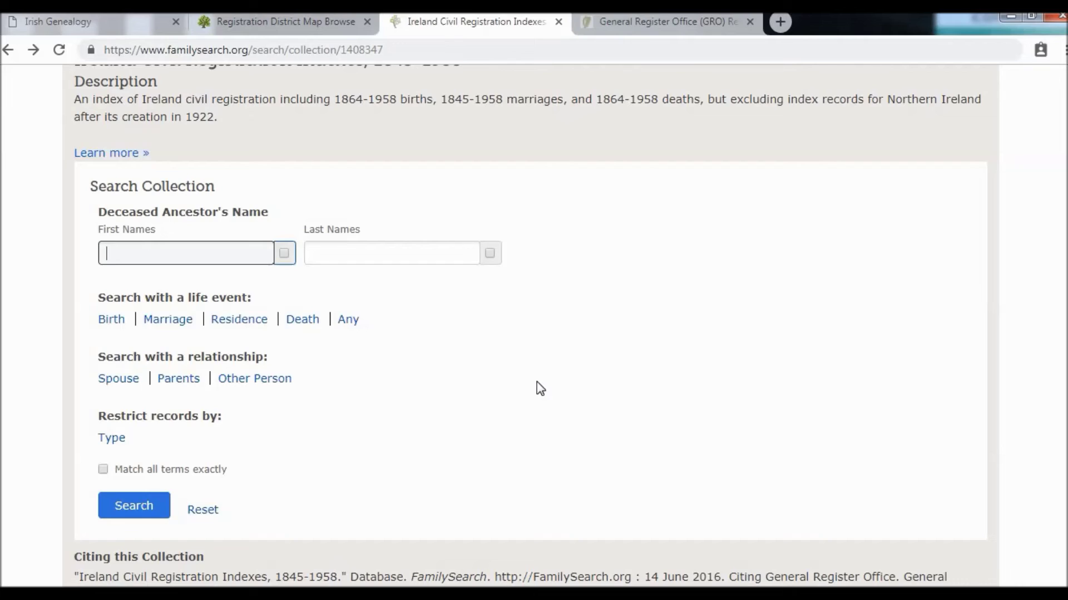
type("John")
left_click(394, 258)
type("Smith")
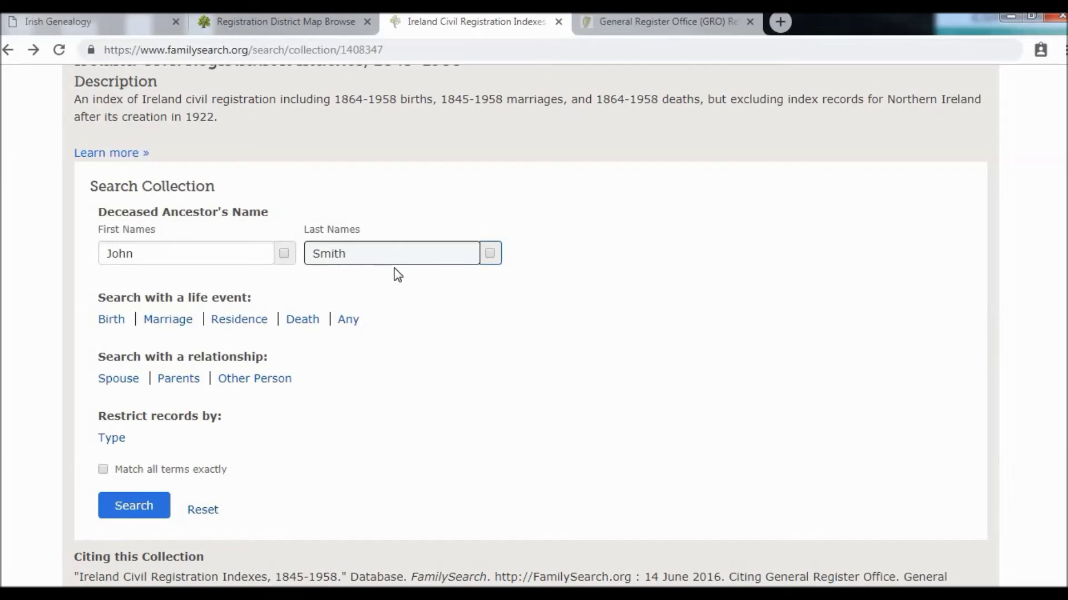
left_click(284, 256)
left_click(491, 257)
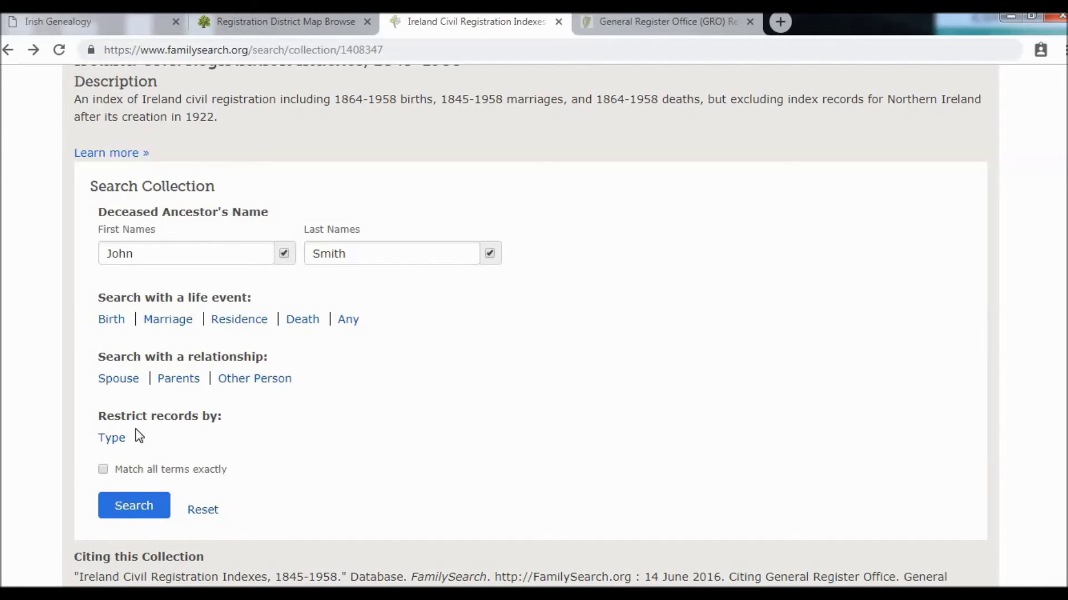
left_click(120, 510)
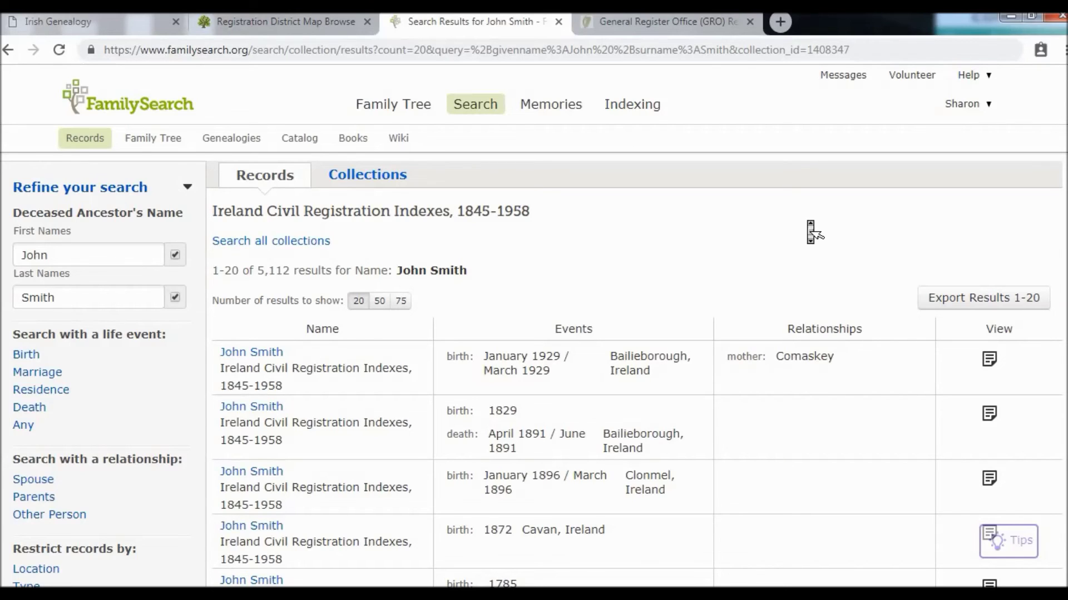
Step: Refine the search results to the birth year range 1943 to 1944 and update them
scroll(811, 228, "down", 2)
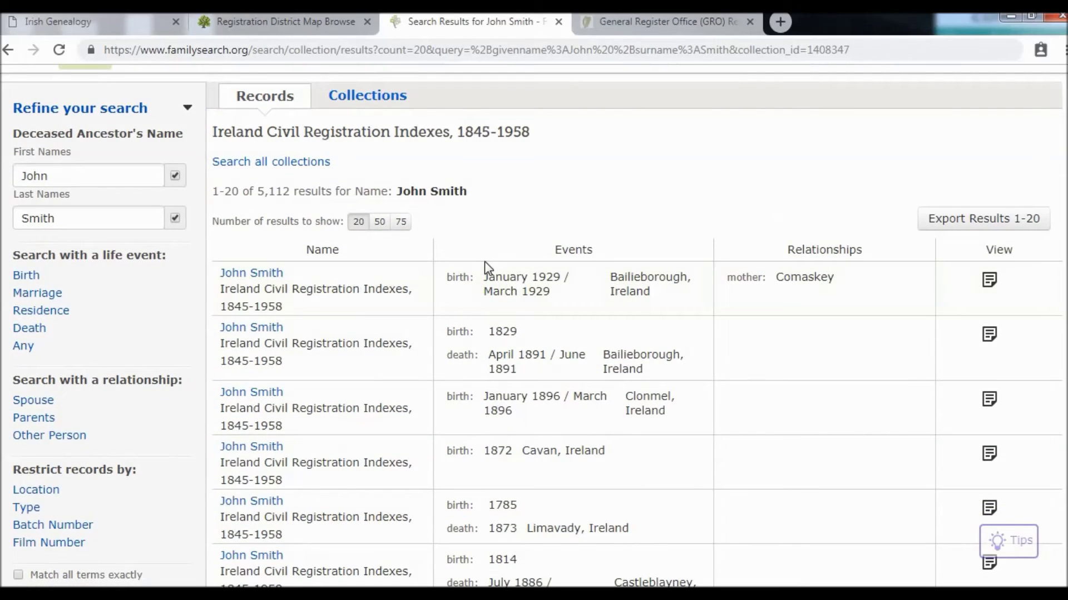
left_click(35, 277)
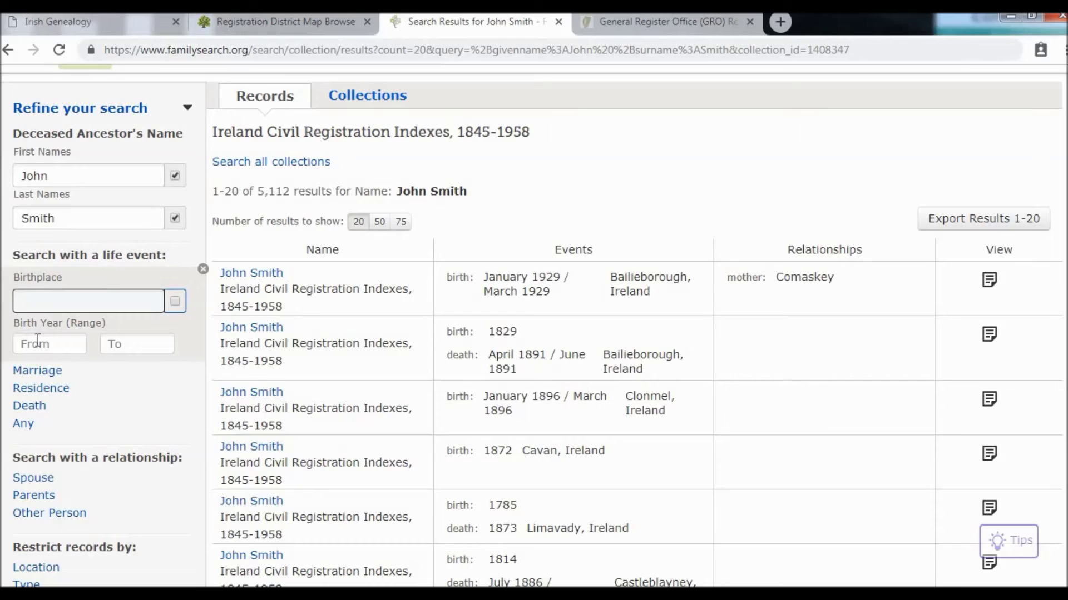
left_click(38, 343)
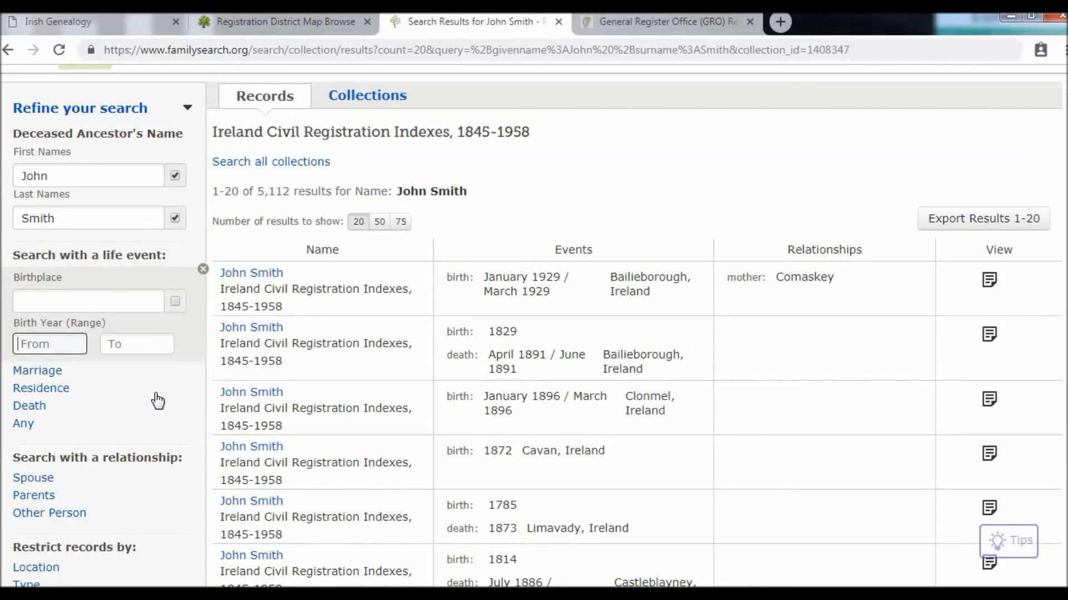
type("1943")
left_click(149, 350)
type("1944")
scroll(153, 356, "down", 3)
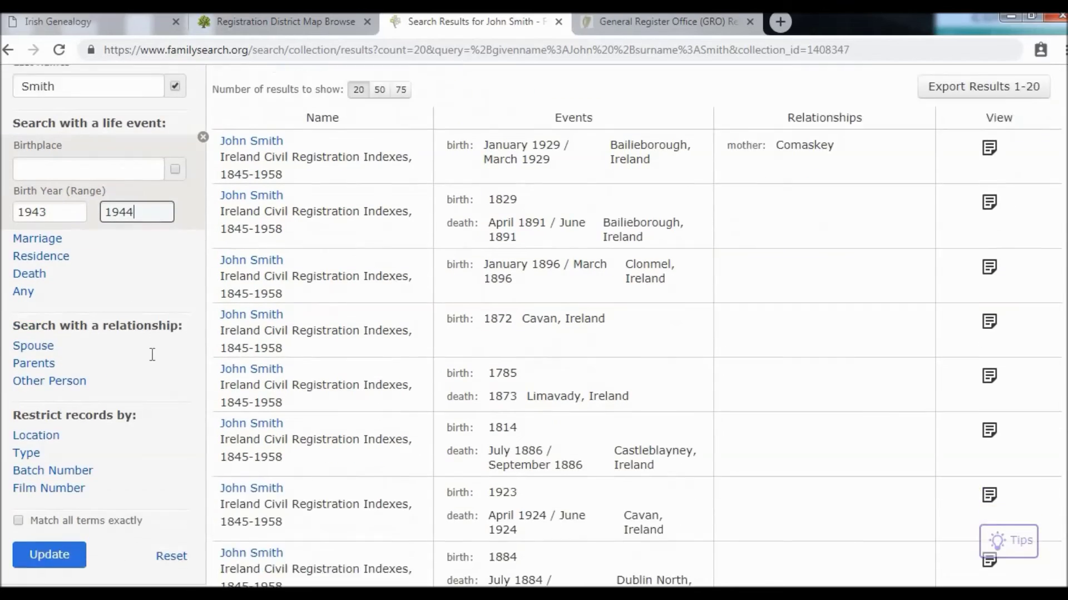
left_click(49, 500)
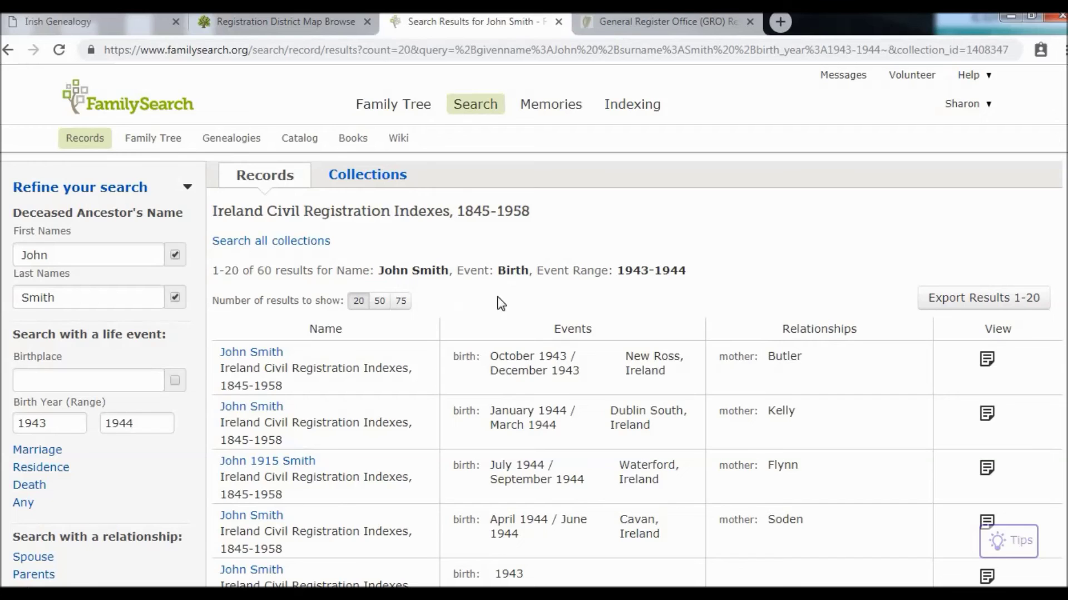
Step: Look through the 1943-1944 birth results, including the weaker matches listed below them
scroll(826, 300, "down", 2)
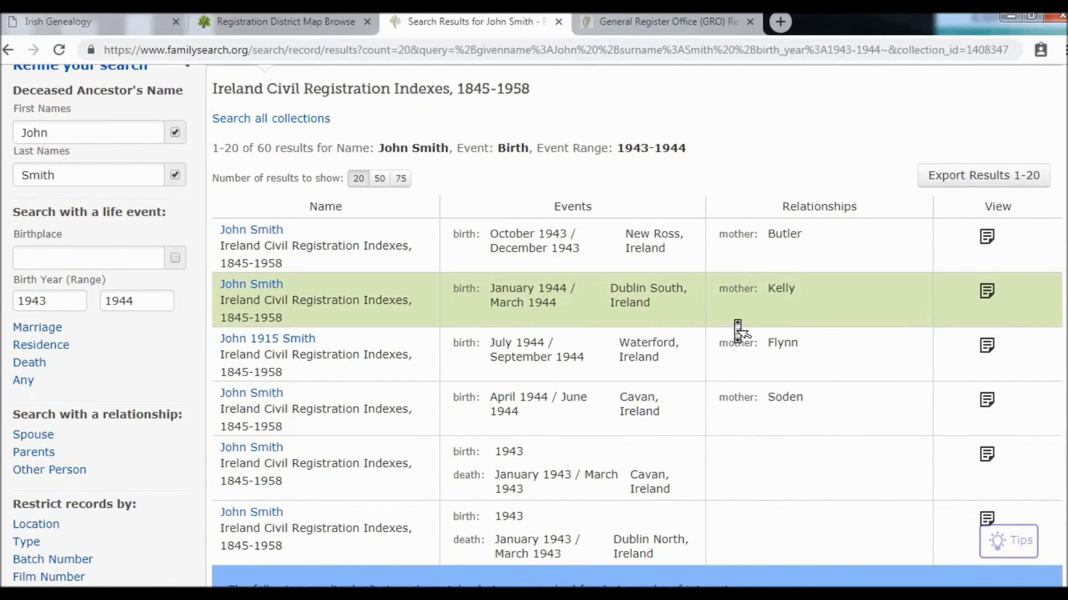
scroll(737, 330, "down", 1)
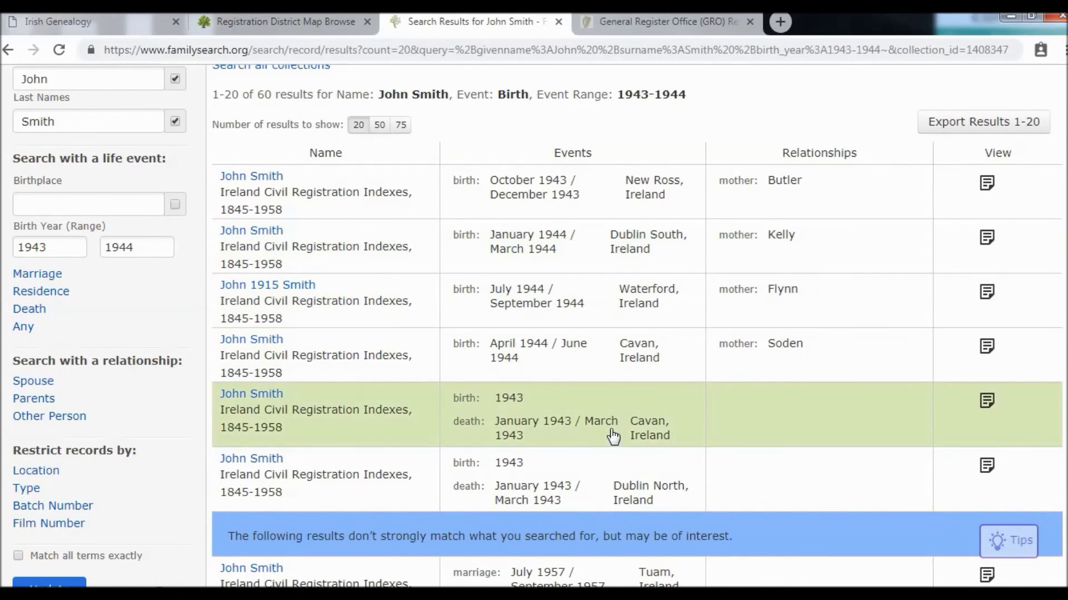
scroll(745, 460, "down", 1)
scroll(745, 459, "down", 3)
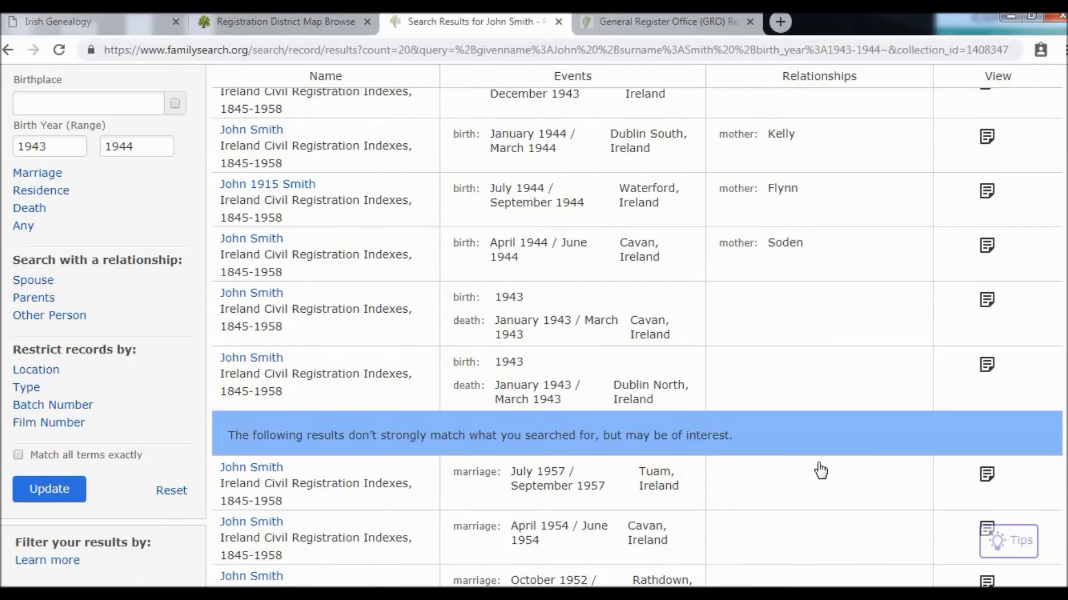
scroll(862, 452, "down", 2)
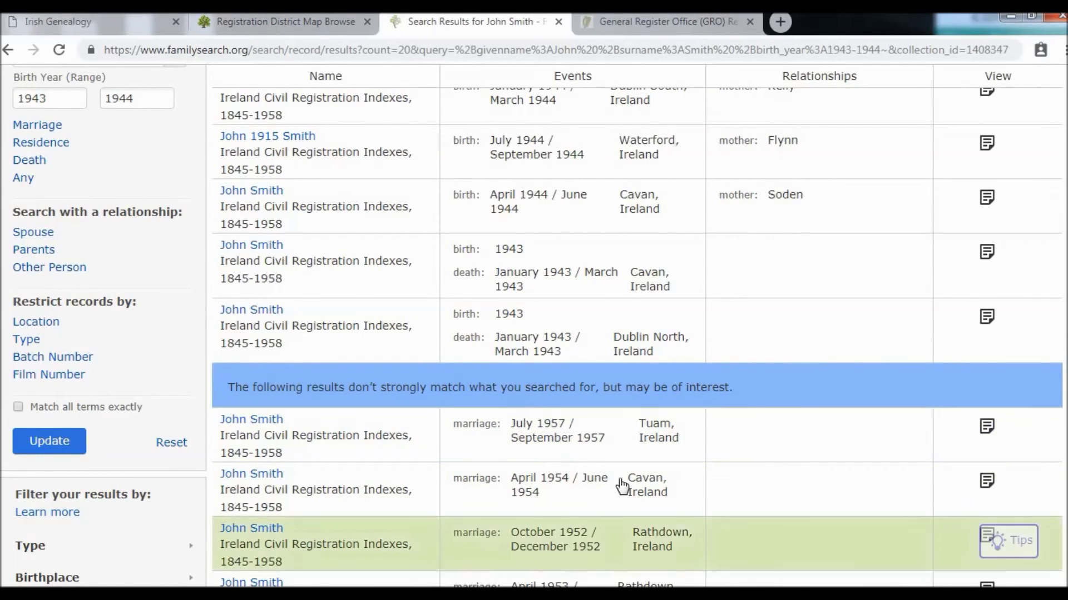
scroll(785, 450, "down", 3)
scroll(785, 451, "up", 10)
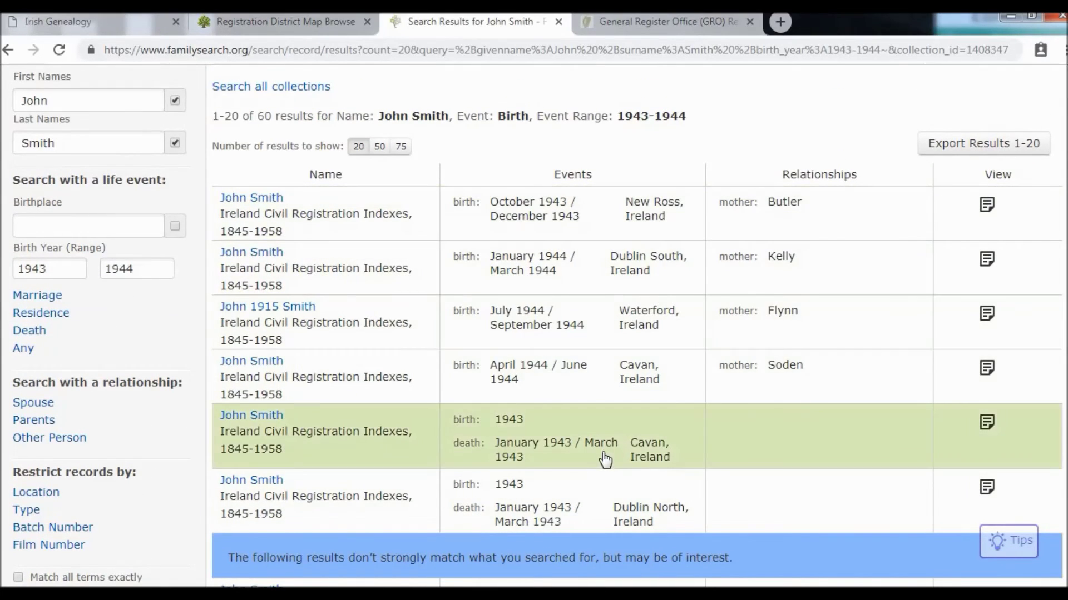
Step: Open the January-March 1944 Dublin South birth record and highlight its event date, event place and volume number
left_click(246, 255)
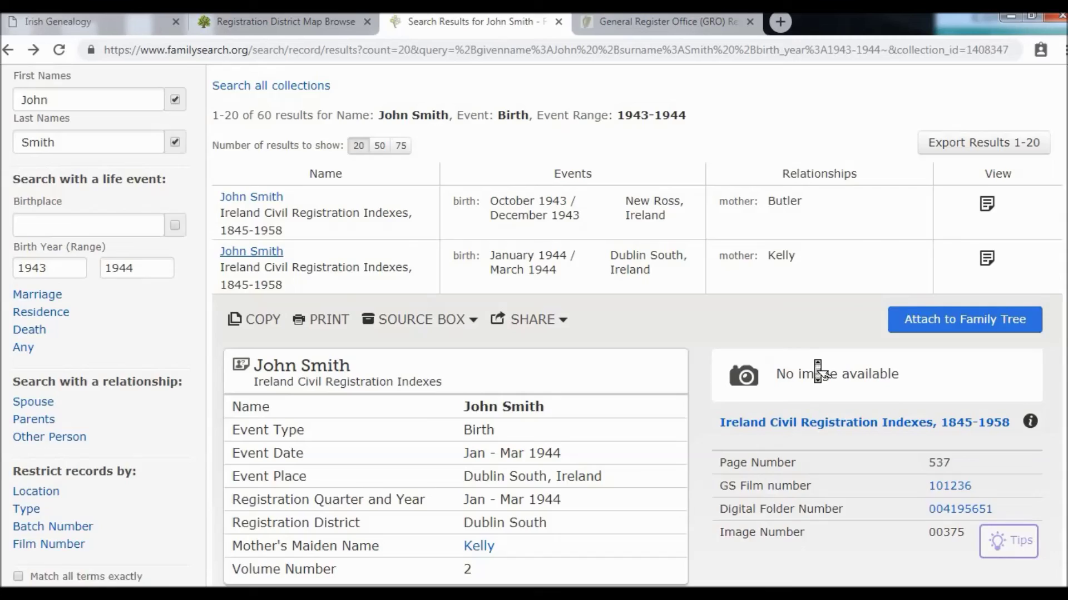
scroll(640, 359, "down", 3)
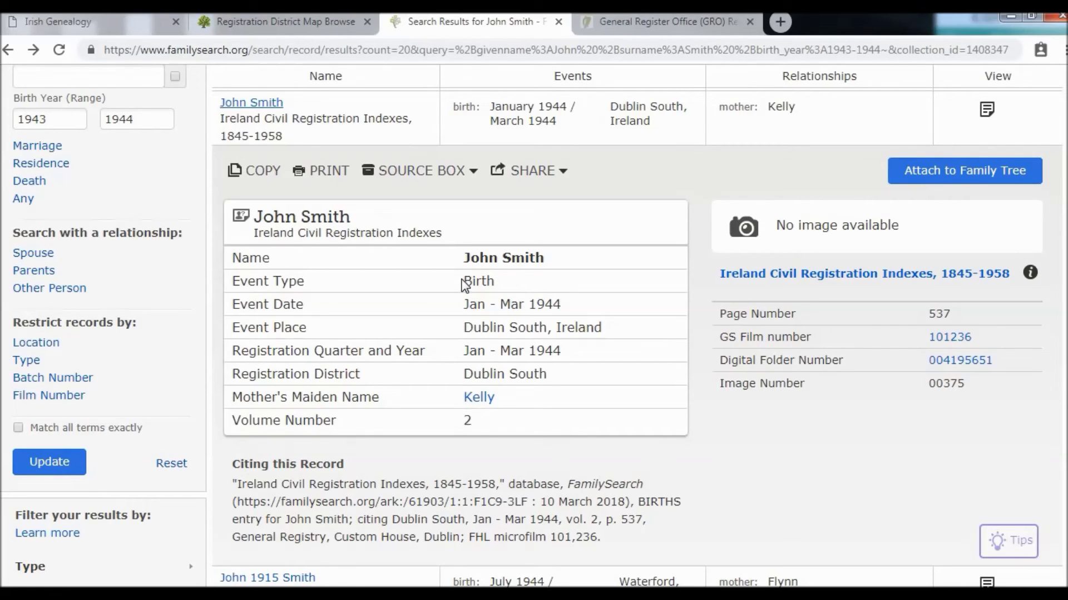
left_click_drag(488, 281, 523, 312)
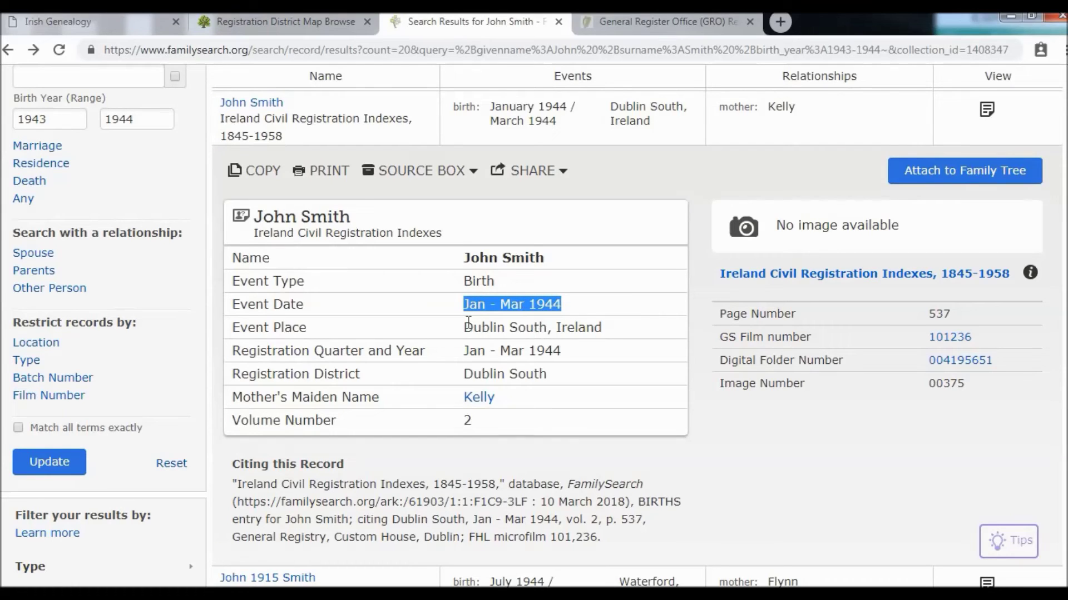
left_click_drag(468, 324, 611, 340)
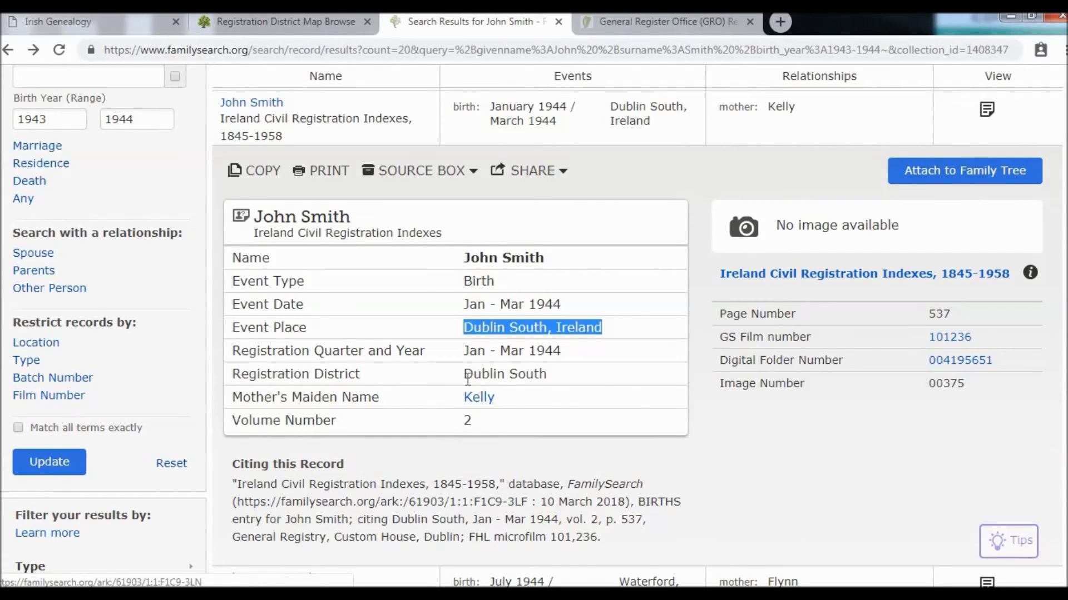
double_click(467, 420)
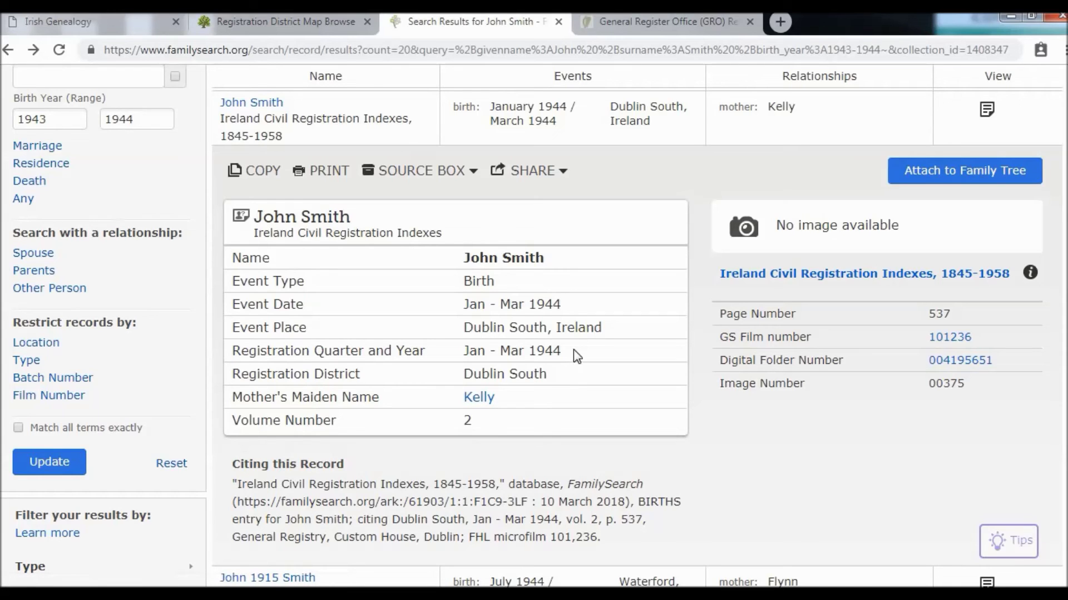
Step: Switch to the General Register Office research page and open the form for ordering certificates or photocopies by e-mail
left_click(643, 26)
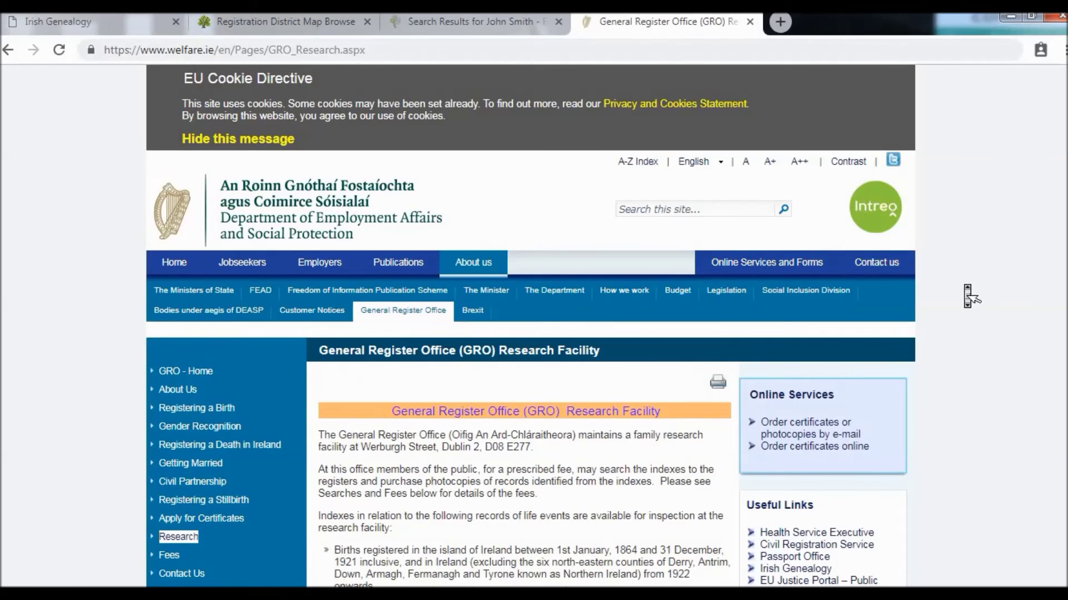
scroll(972, 296, "down", 5)
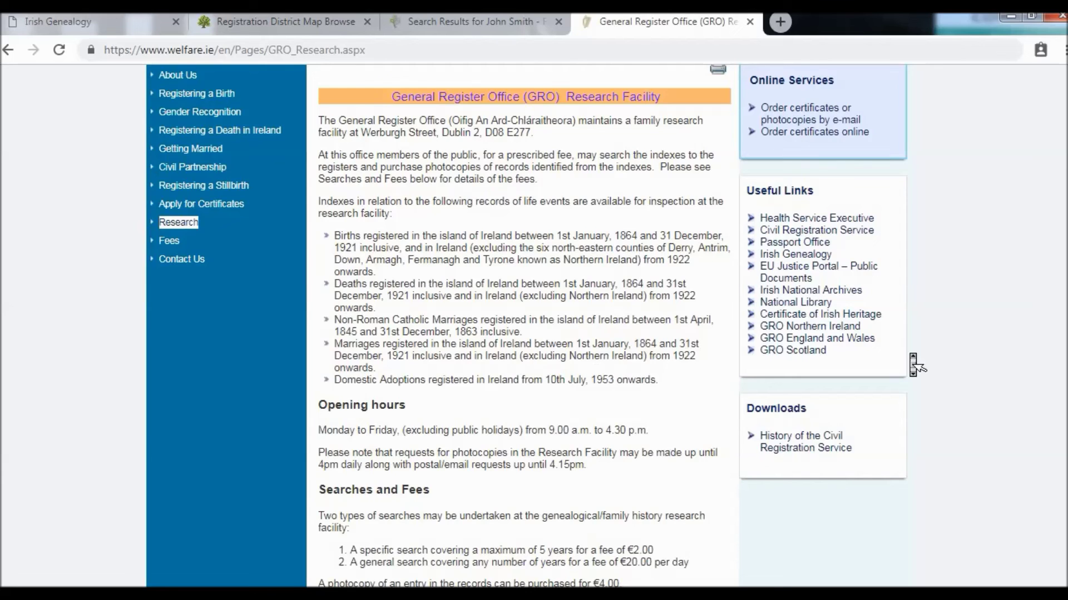
scroll(915, 365, "up", 1)
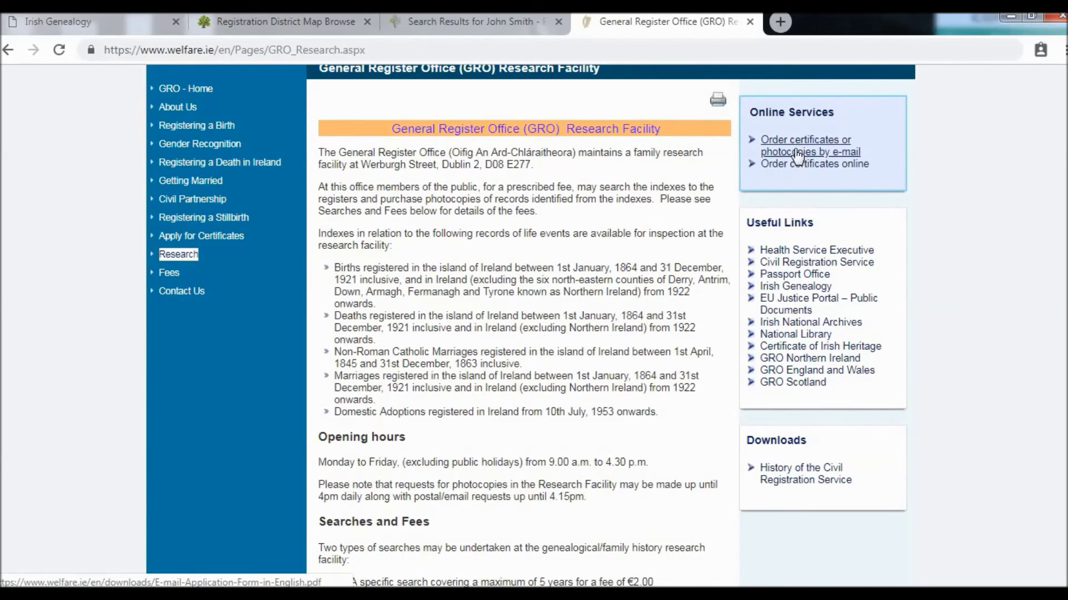
left_click(798, 157)
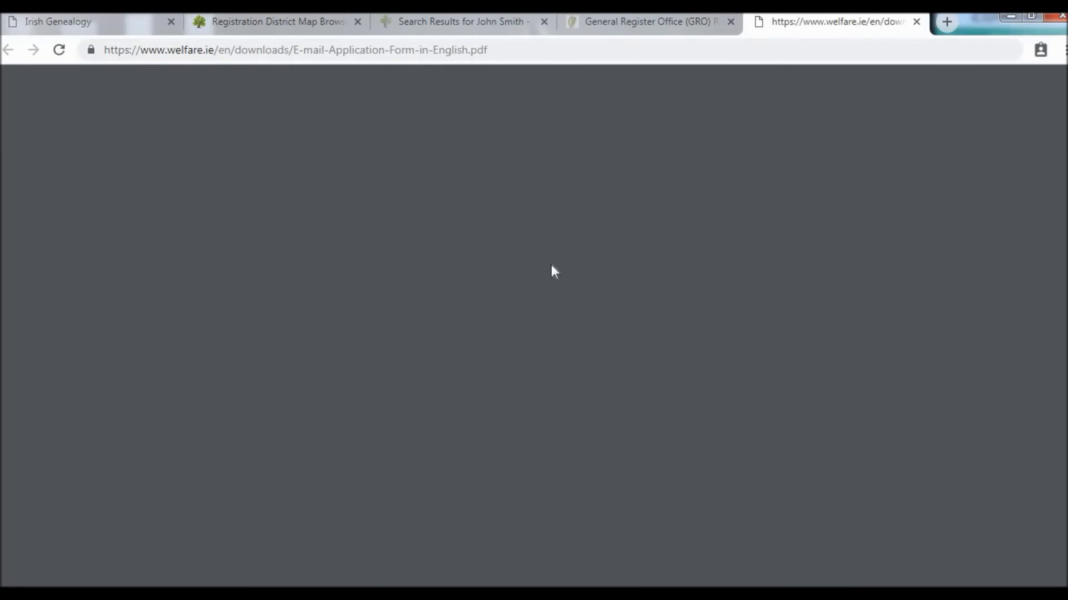
Step: Read the form's certificate types and costs, highlighting the photocopy description, and continue through the delivery and online payment sections
scroll(740, 323, "down", 2)
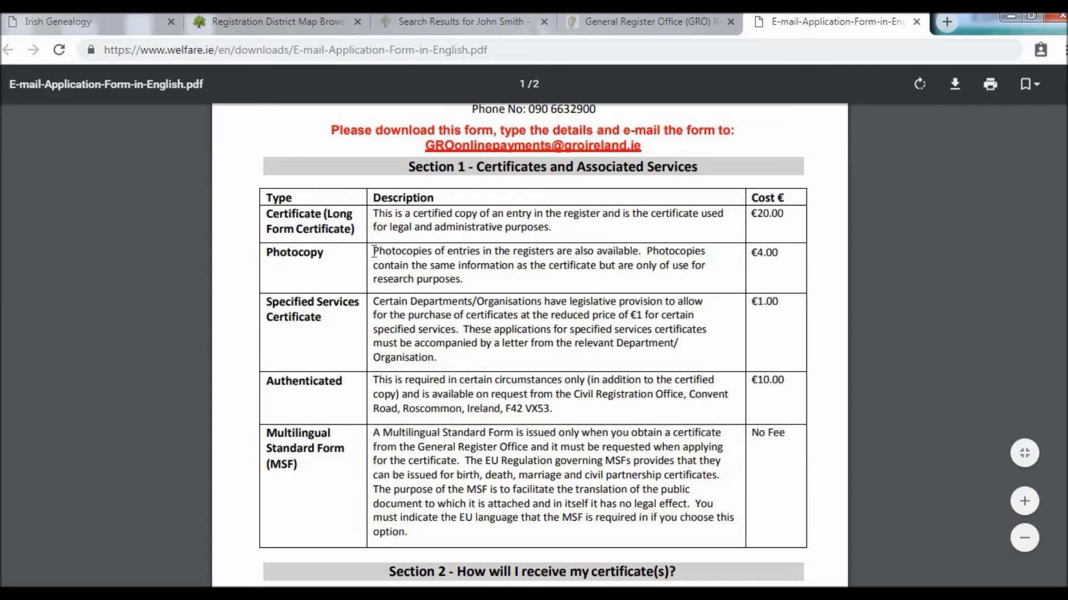
left_click_drag(373, 251, 466, 279)
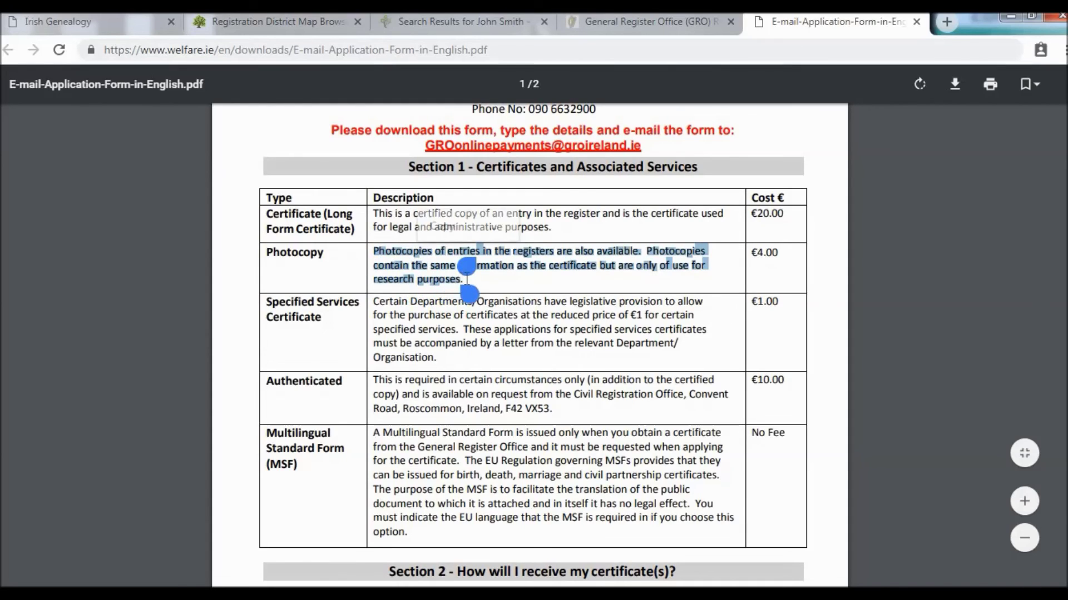
left_click(513, 277)
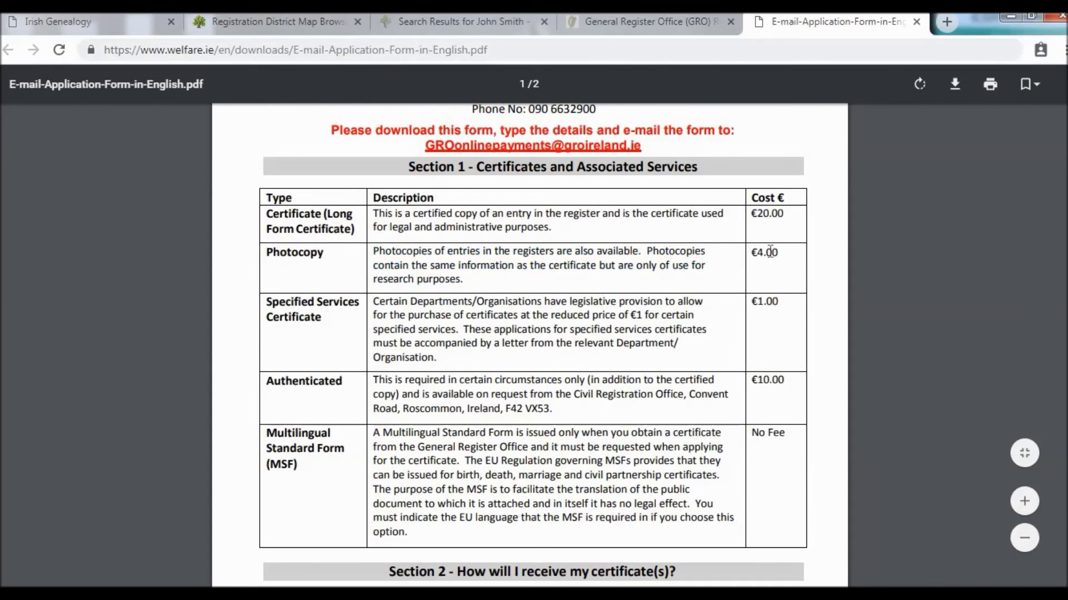
scroll(948, 364, "down", 7)
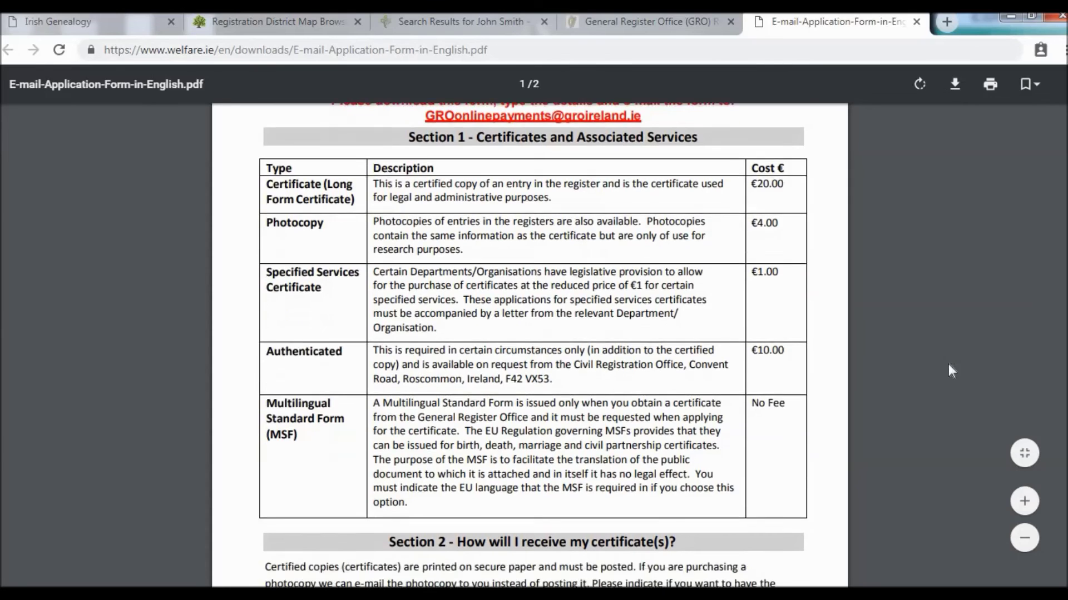
scroll(952, 375, "down", 1)
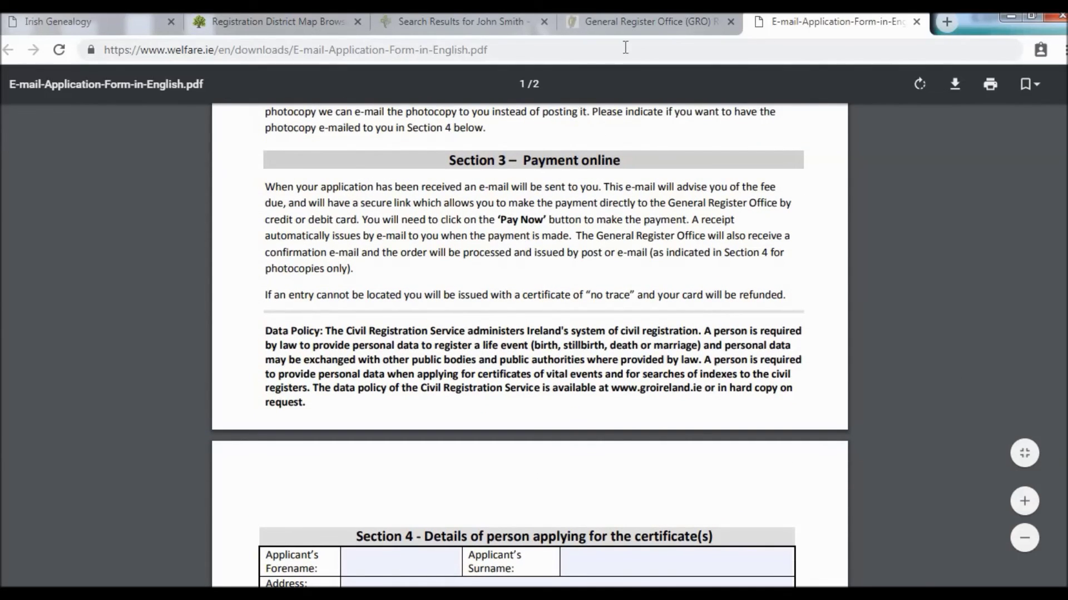
Step: Review the January-March 1944 Dublin South birth record in the FamilySearch results again, and close the e-mail application form
left_click(496, 22)
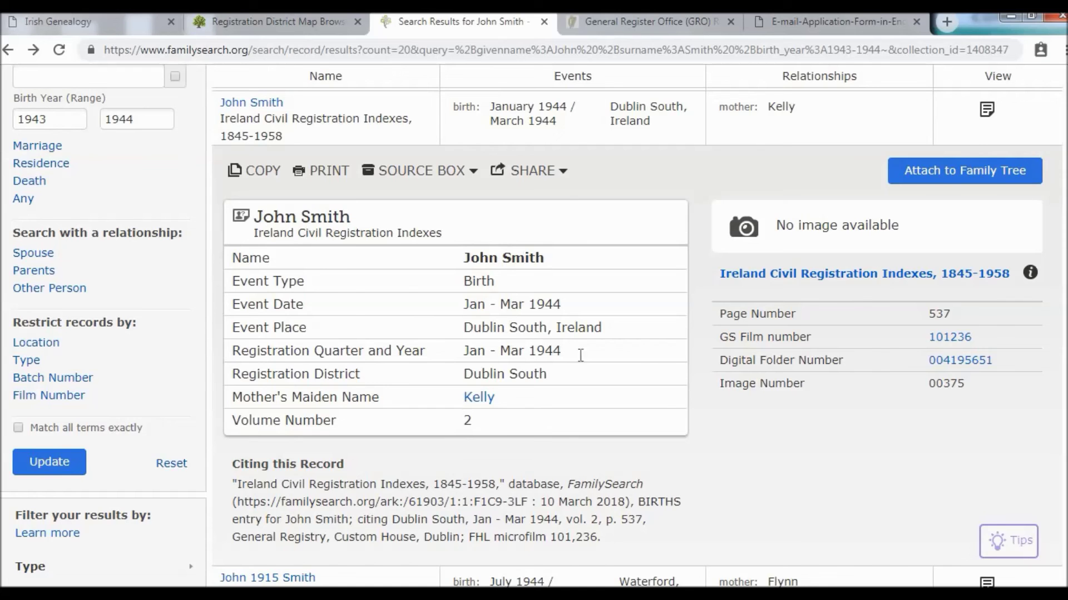
scroll(822, 469, "down", 2)
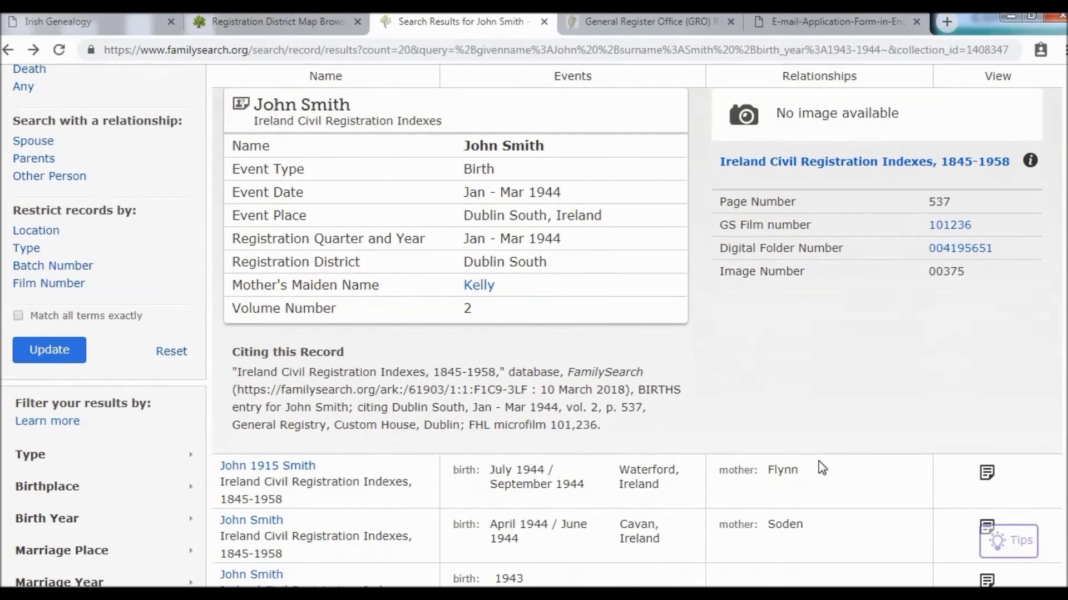
scroll(818, 469, "up", 5)
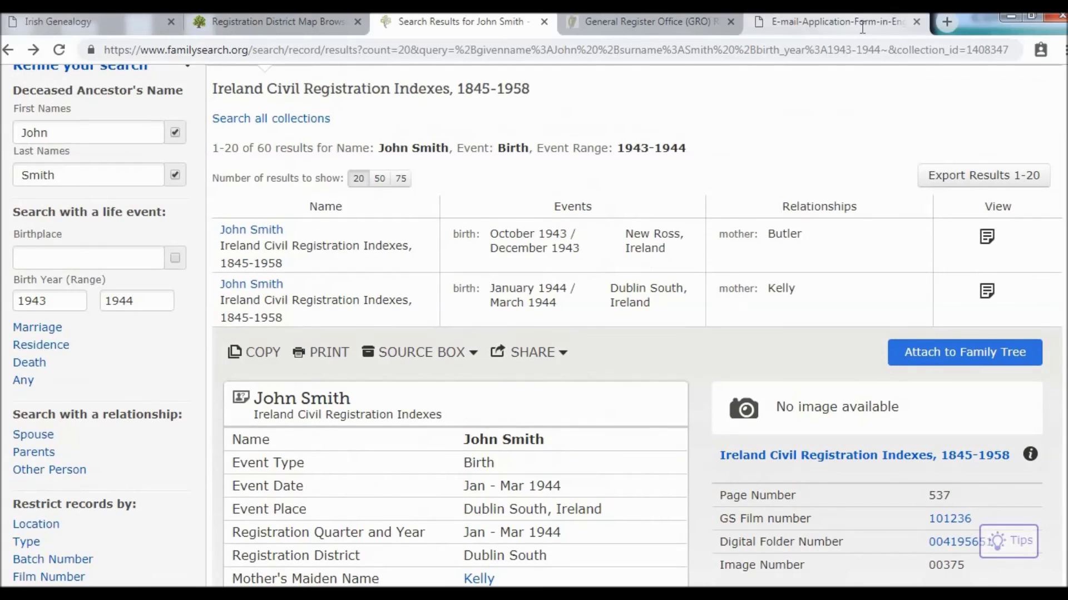
left_click(911, 28)
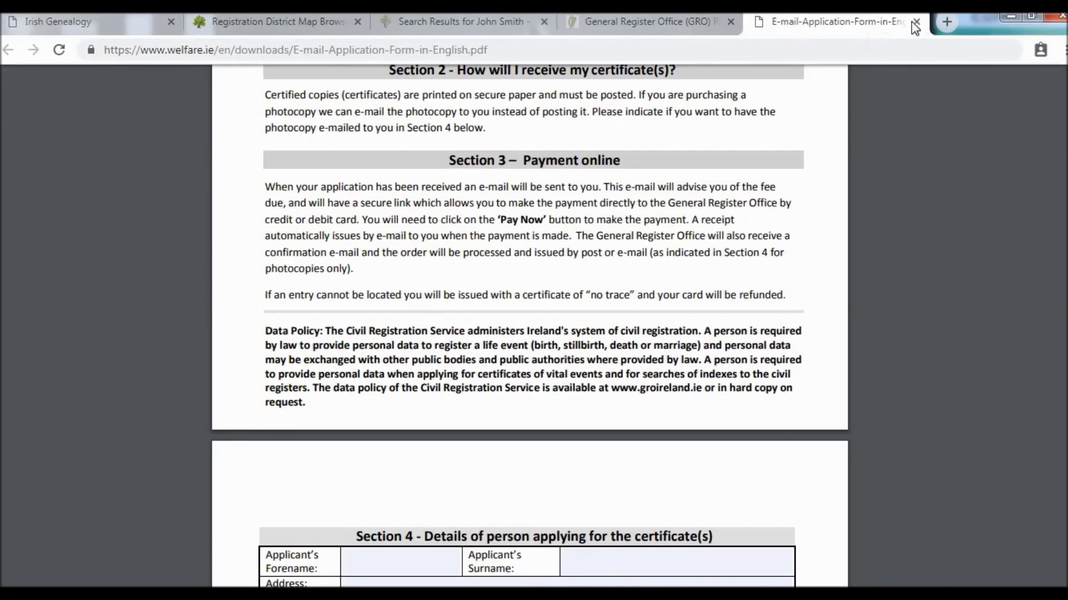
left_click(917, 23)
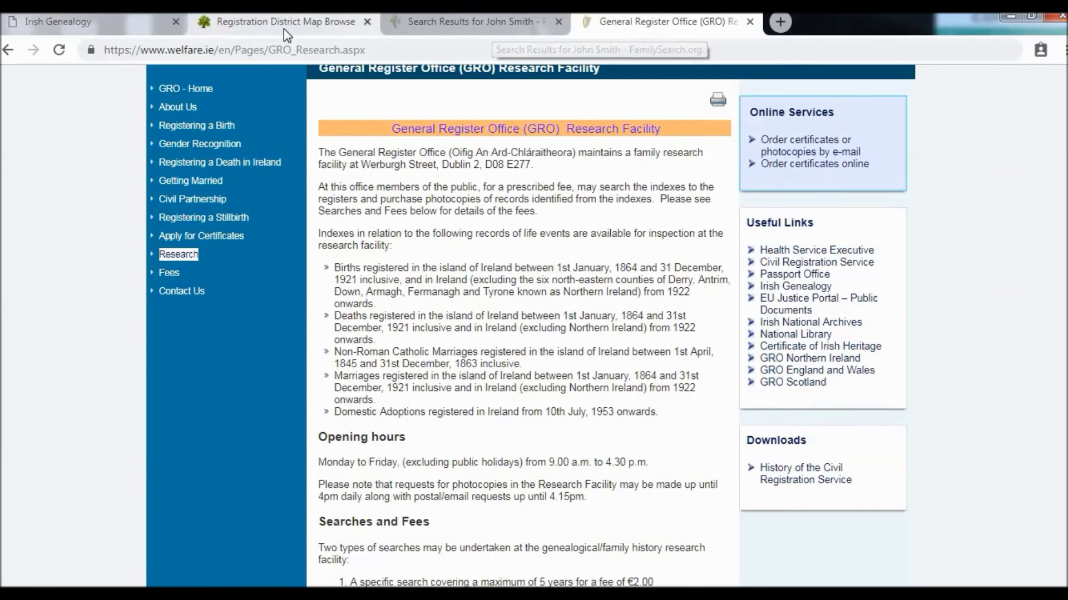
Step: Return to the Irish Genealogy death record page and examine the new search form's name, registration district and year range fields
left_click(139, 21)
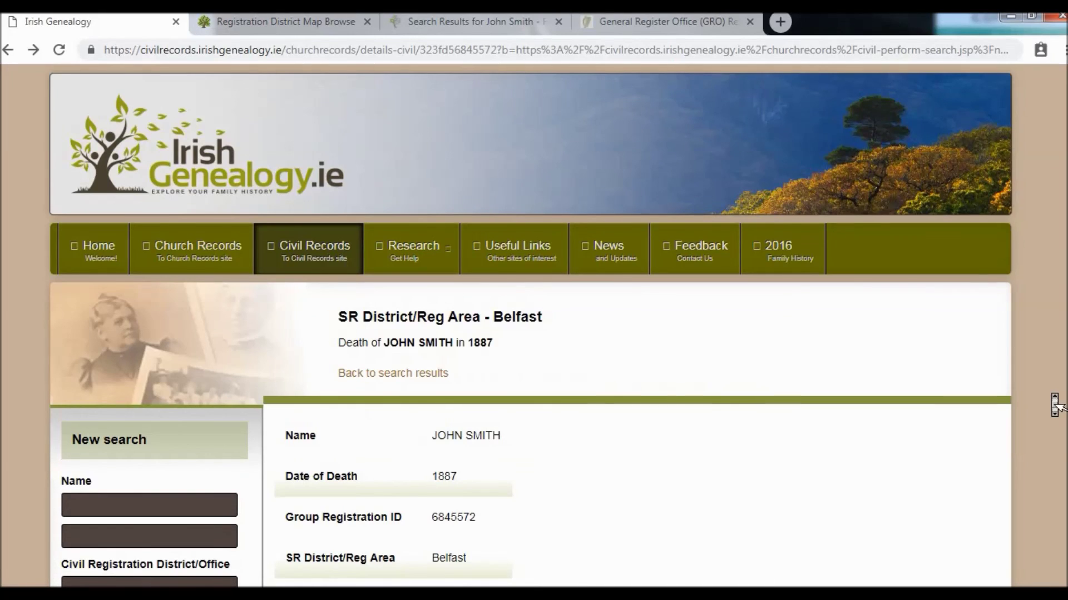
scroll(1054, 400, "down", 3)
scroll(1054, 401, "down", 1)
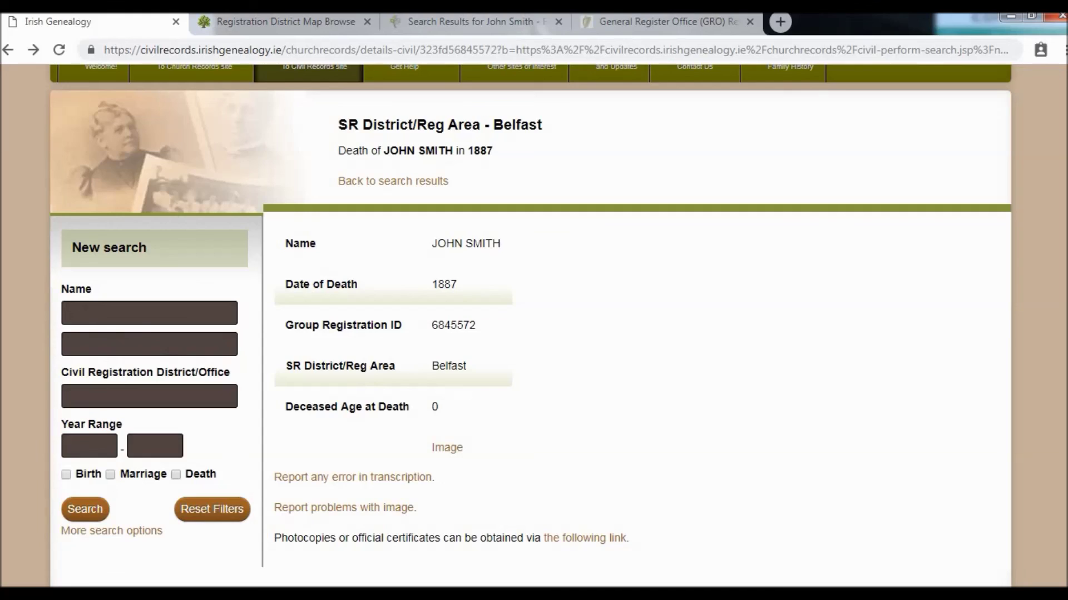
left_click(86, 313)
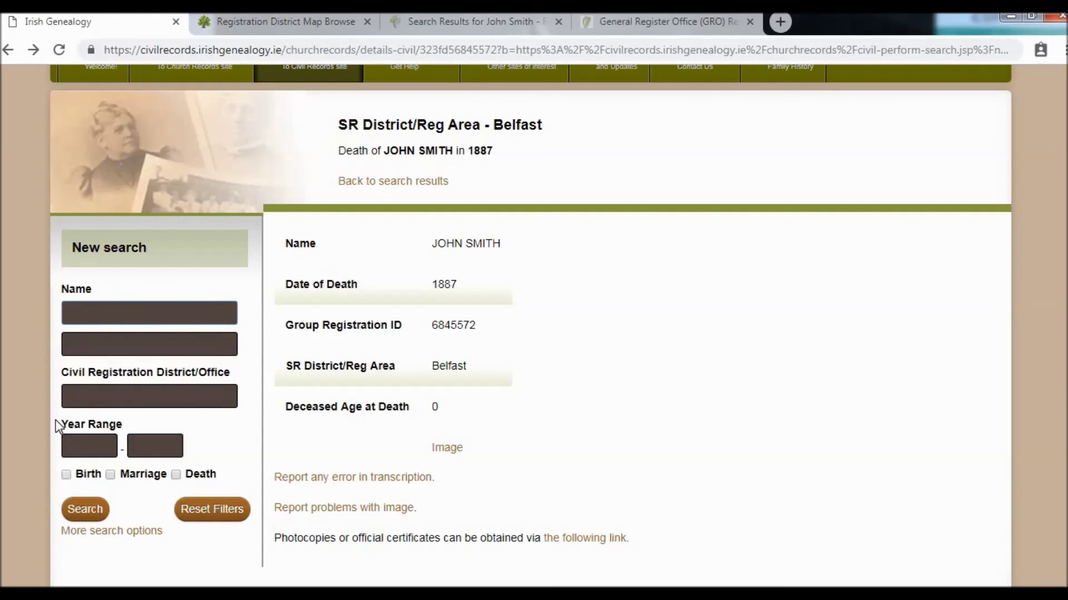
left_click(149, 396)
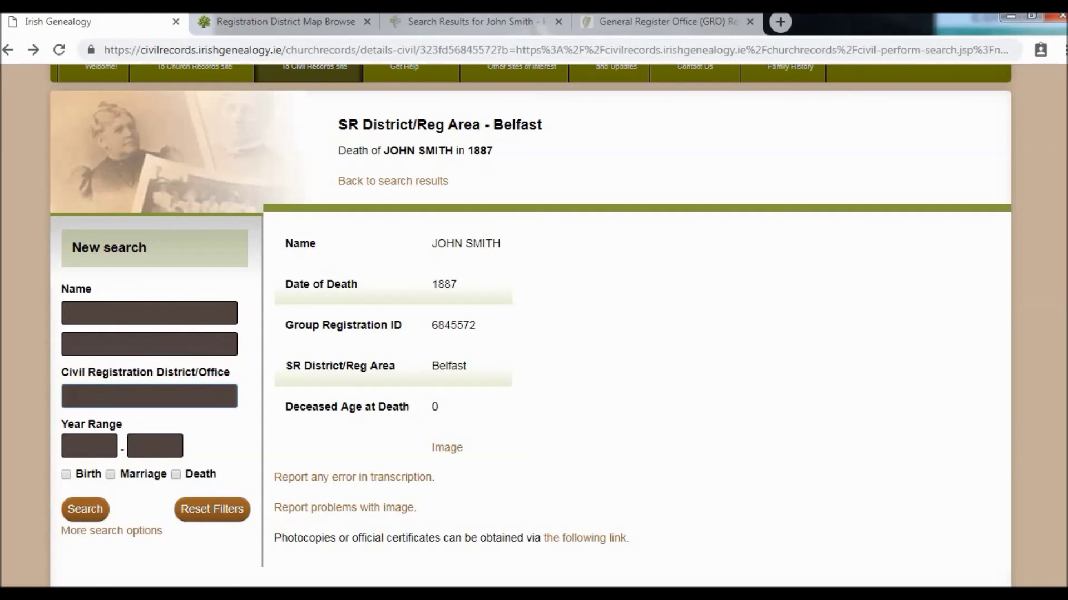
left_click(89, 445)
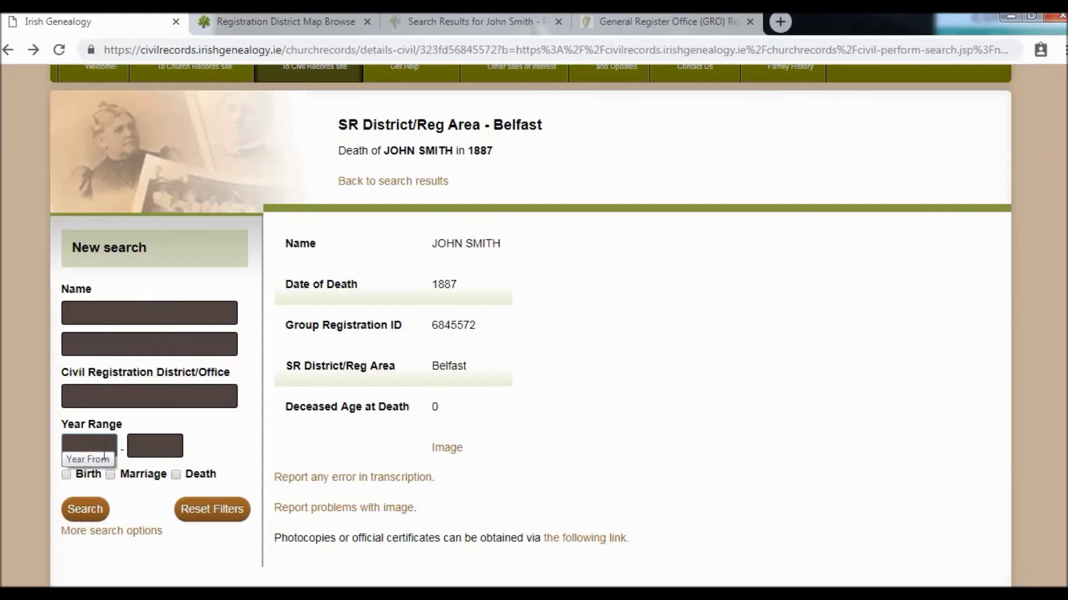
left_click(41, 419)
scroll(672, 289, "up", 1)
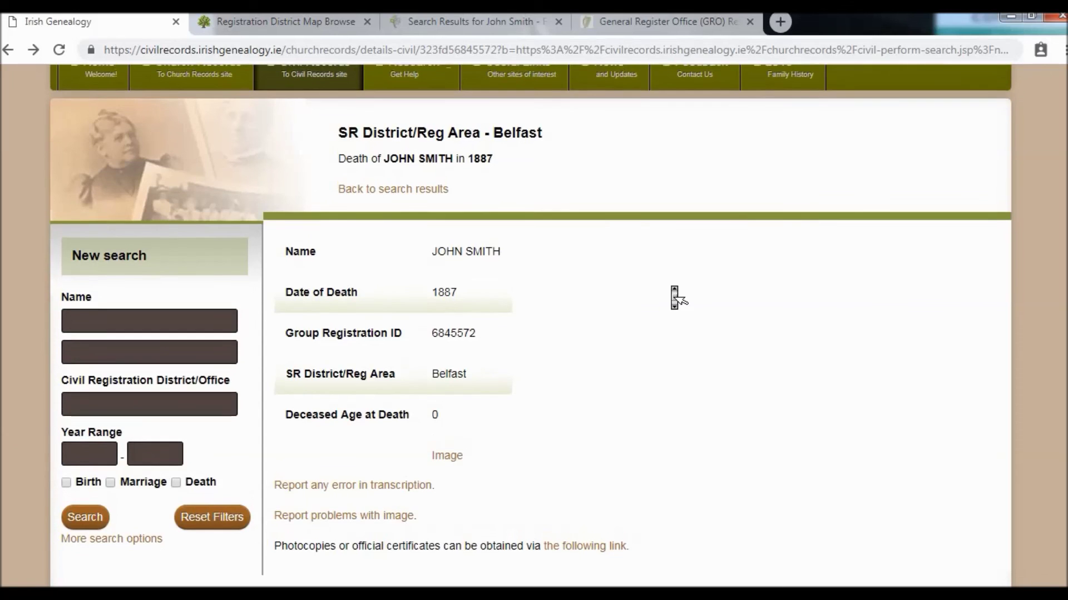
scroll(671, 289, "up", 2)
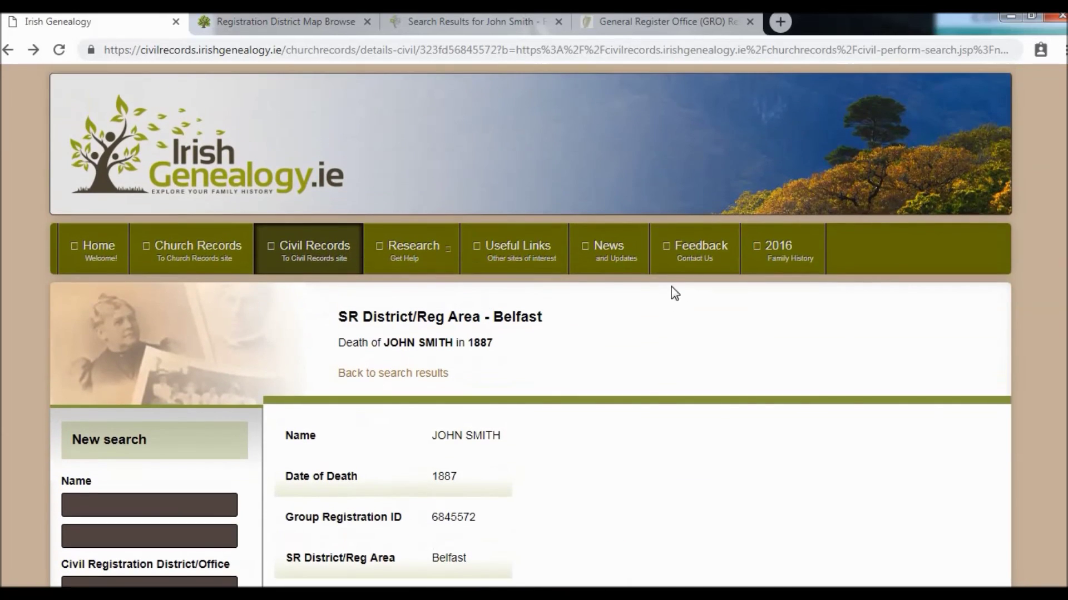